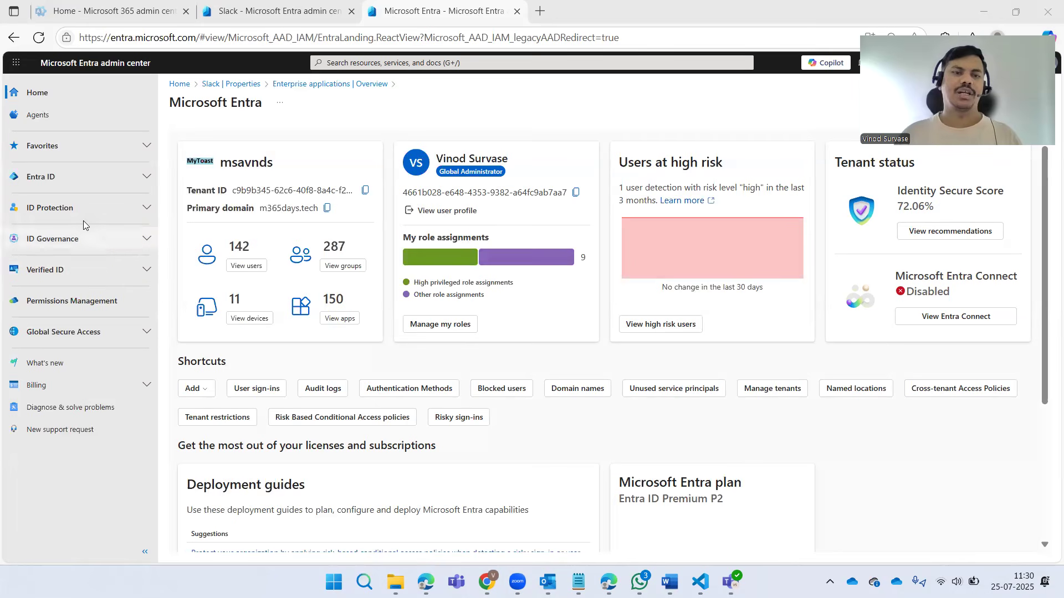
pyautogui.click(59, 145)
pyautogui.click(49, 119)
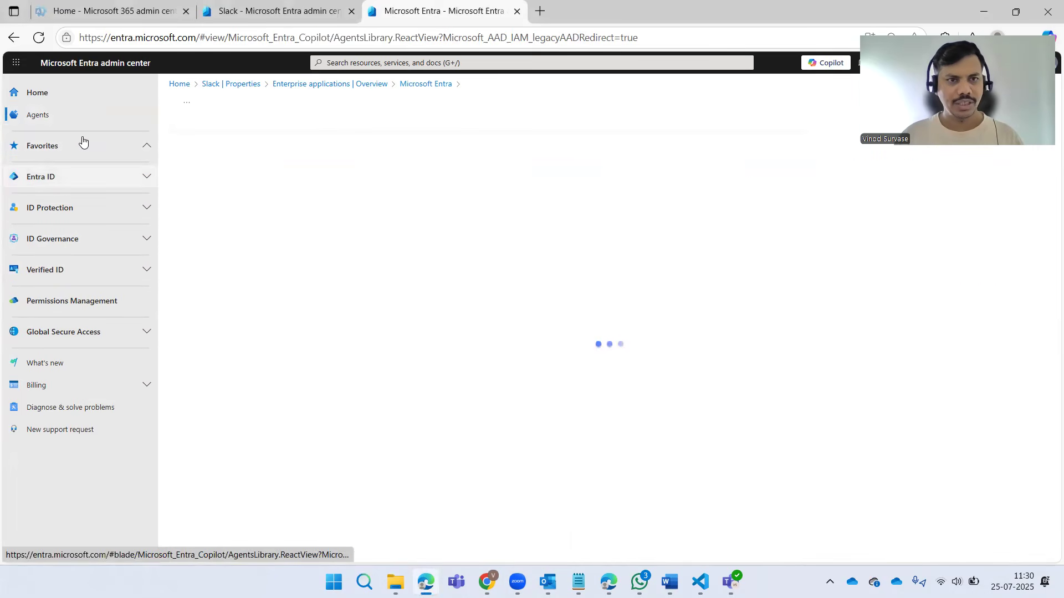
pyautogui.click(76, 102)
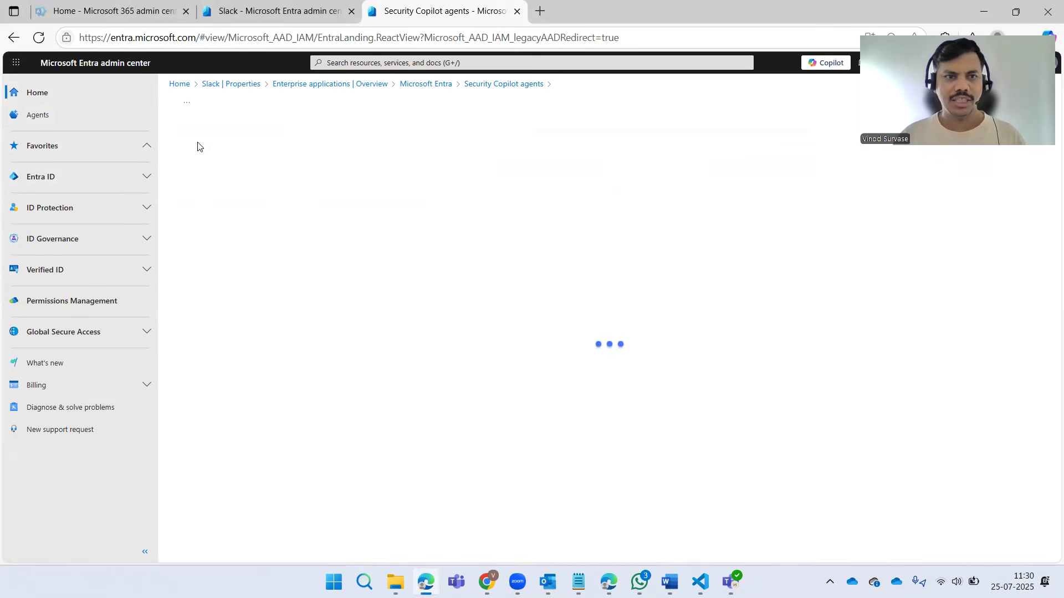
pyautogui.click(179, 84)
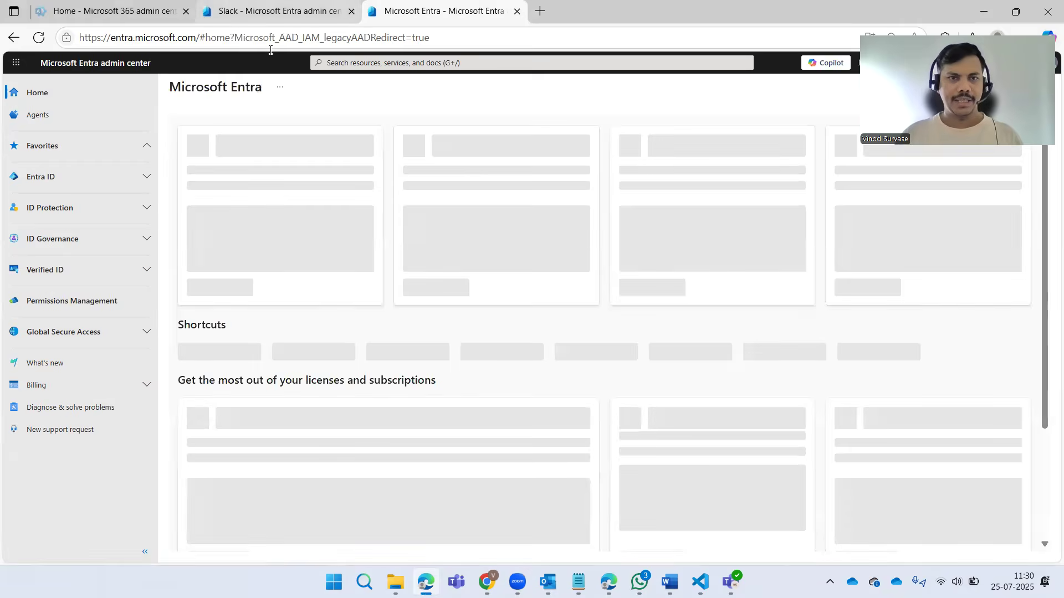
# - Review the Slack enterprise application's properties and return to the Entra admin center home page
pyautogui.click(204, 19)
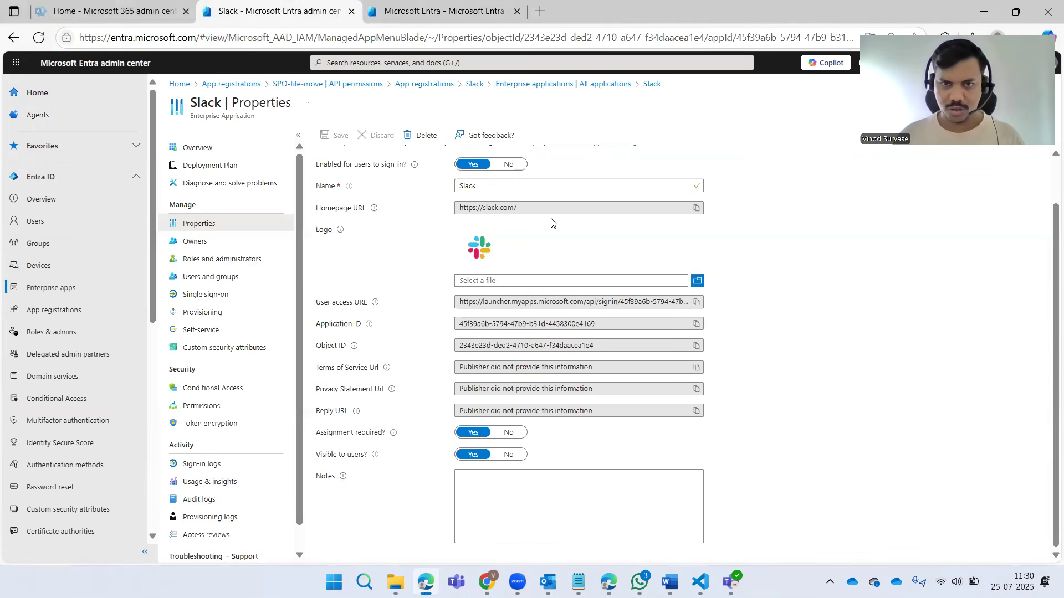
pyautogui.doubleClick(474, 186)
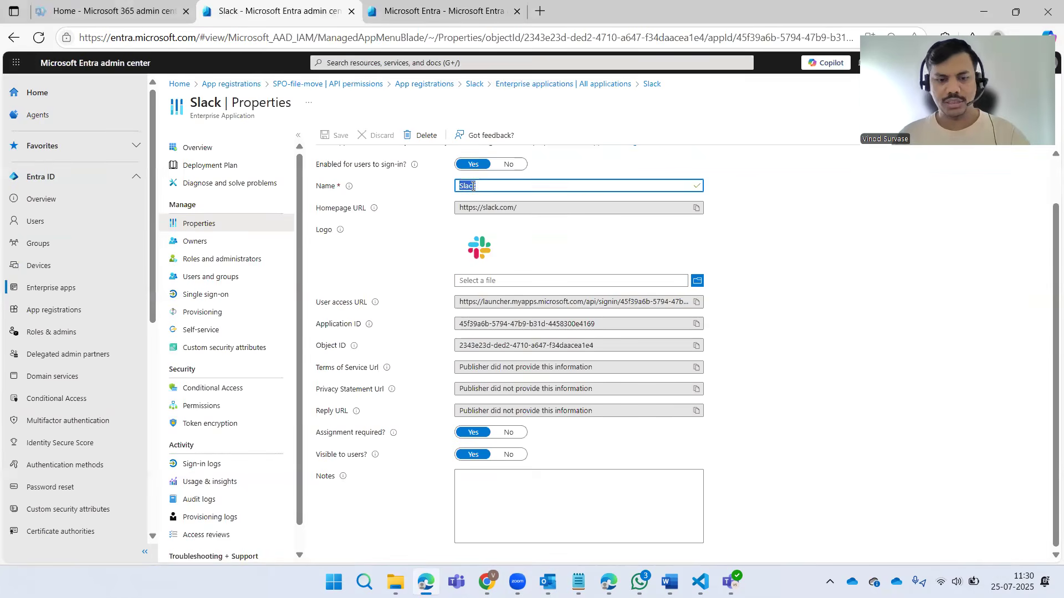
pyautogui.click(784, 327)
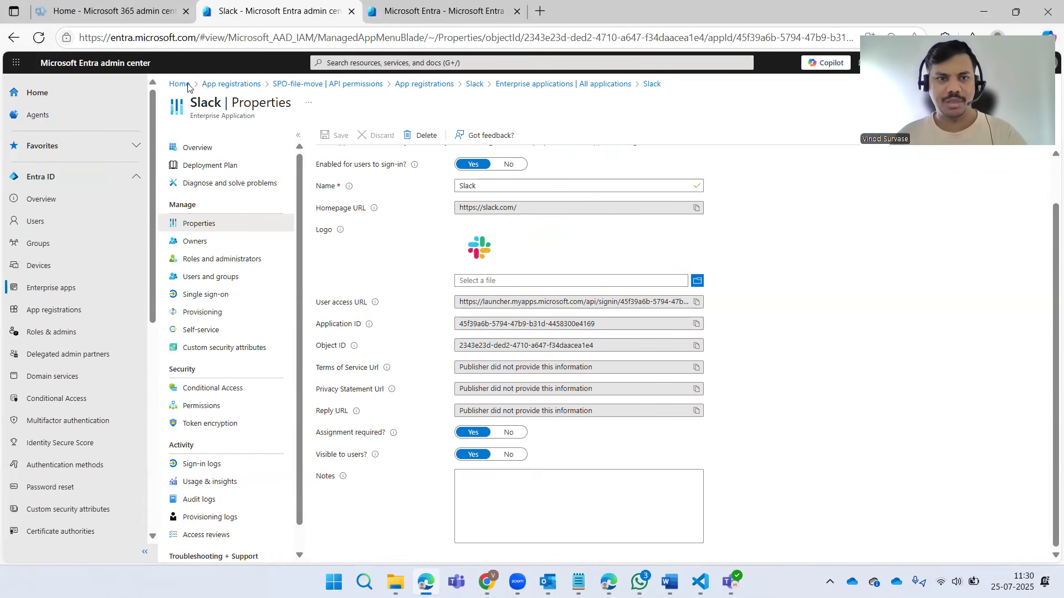
pyautogui.click(179, 84)
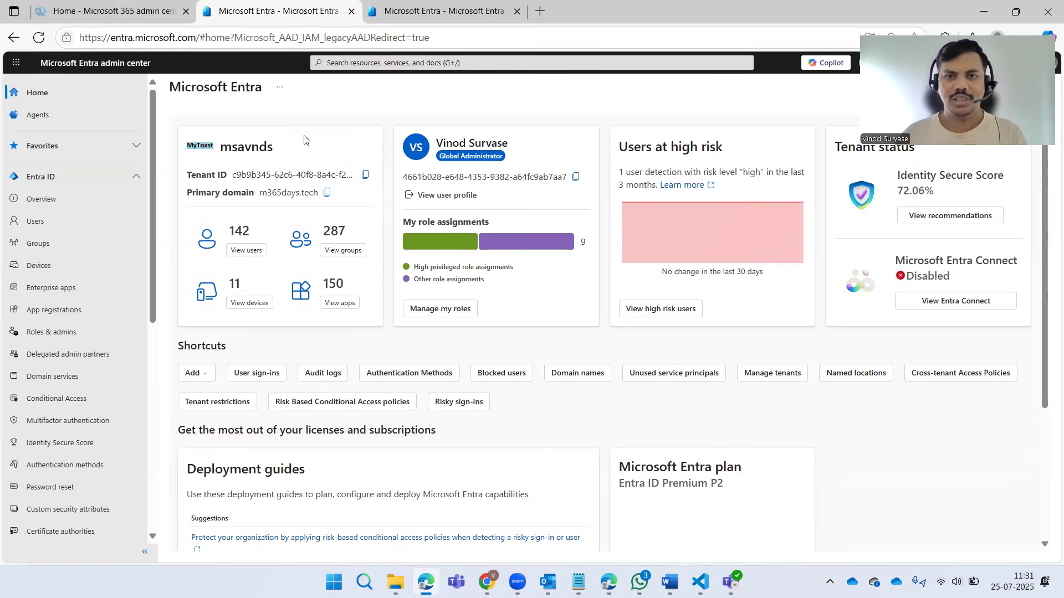
# - Open the My Apps portal at myapplications.microsoft.com in a new browser tab
pyautogui.click(539, 11)
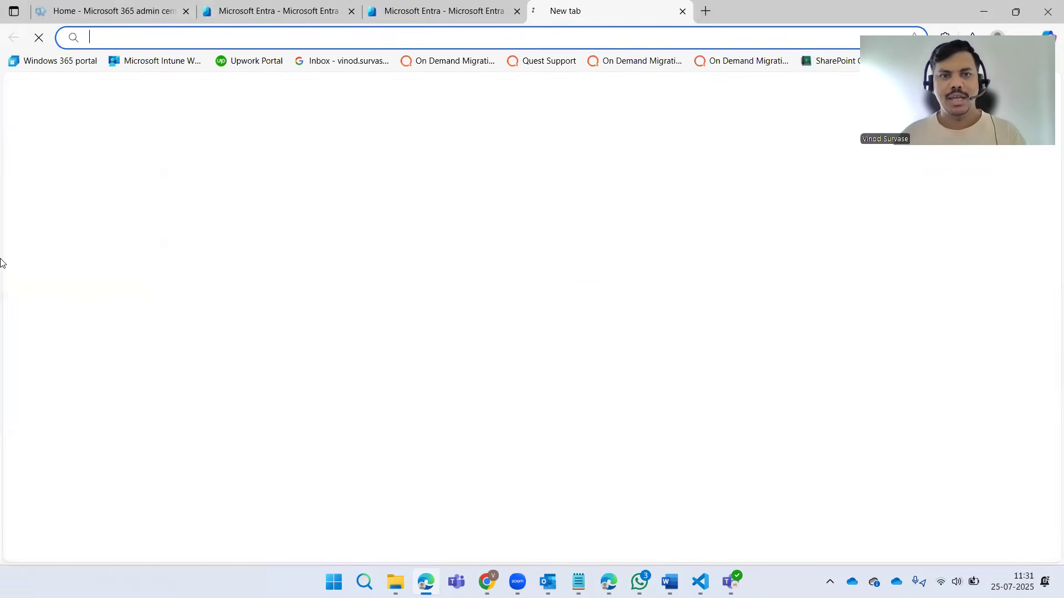
pyautogui.write('my')
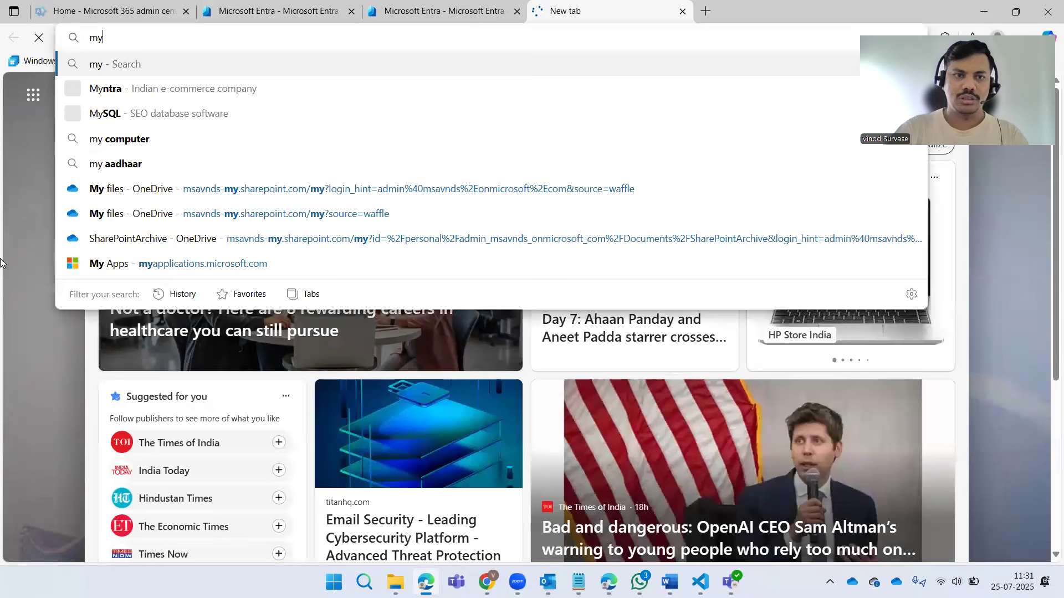
pyautogui.click(214, 265)
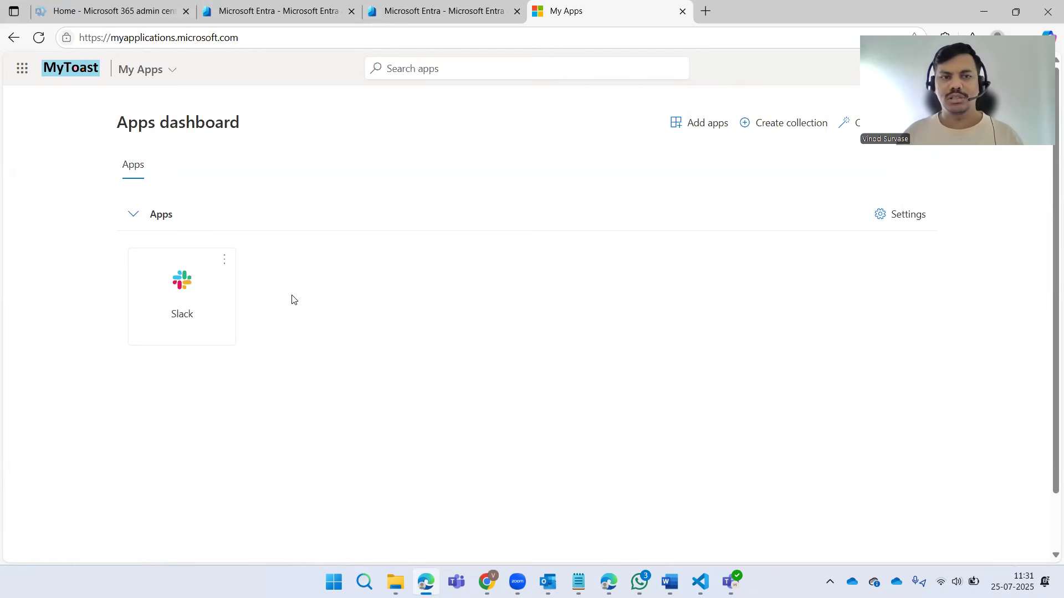
# - Switch to the Microsoft 365 admin center and open the full apps page from its app launcher
pyautogui.click(64, 13)
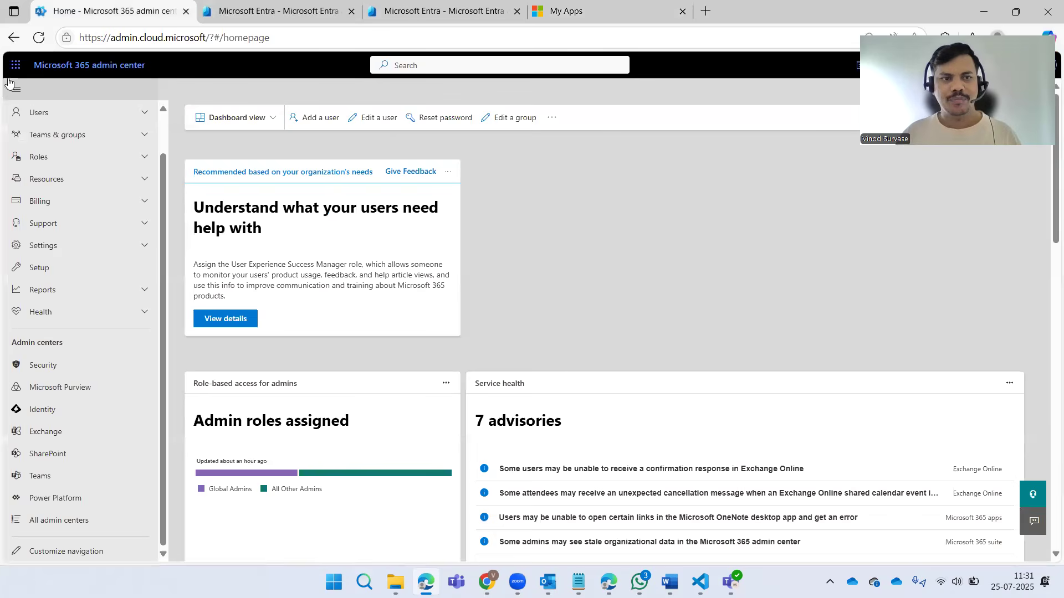
pyautogui.click(14, 76)
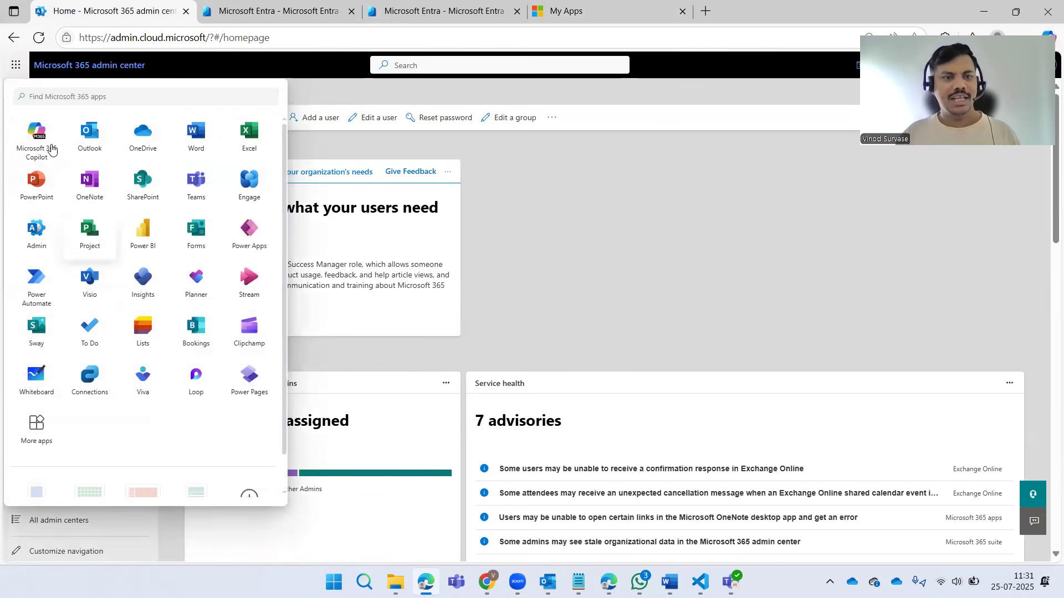
pyautogui.scroll(-1, 145, 310)
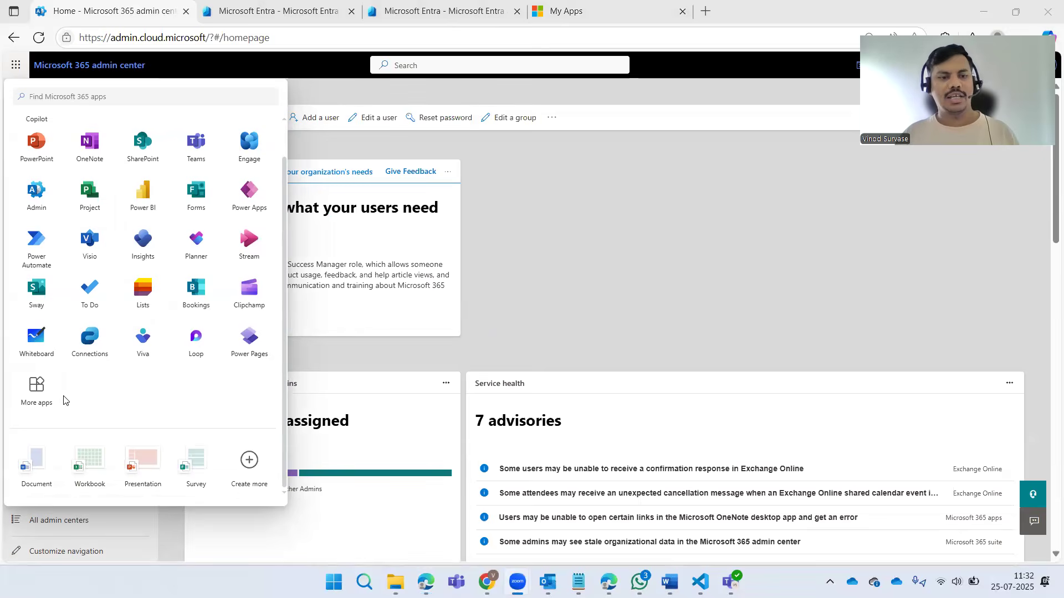
pyautogui.click(32, 397)
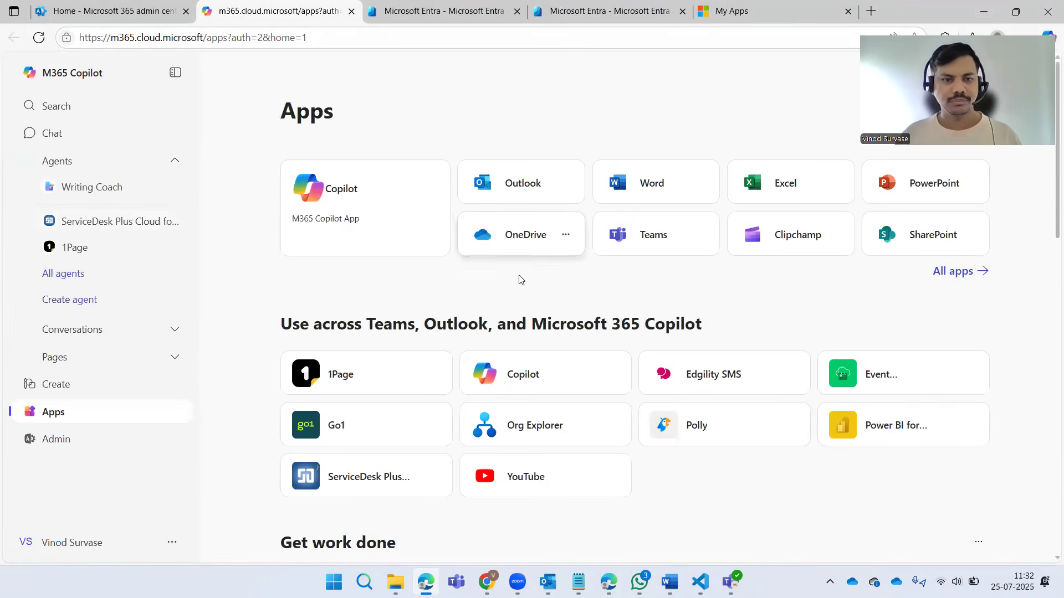
# - Look through the Microsoft 365 Apps page, including the Get work done collections and the Productivity category
pyautogui.scroll(-1, 831, 327)
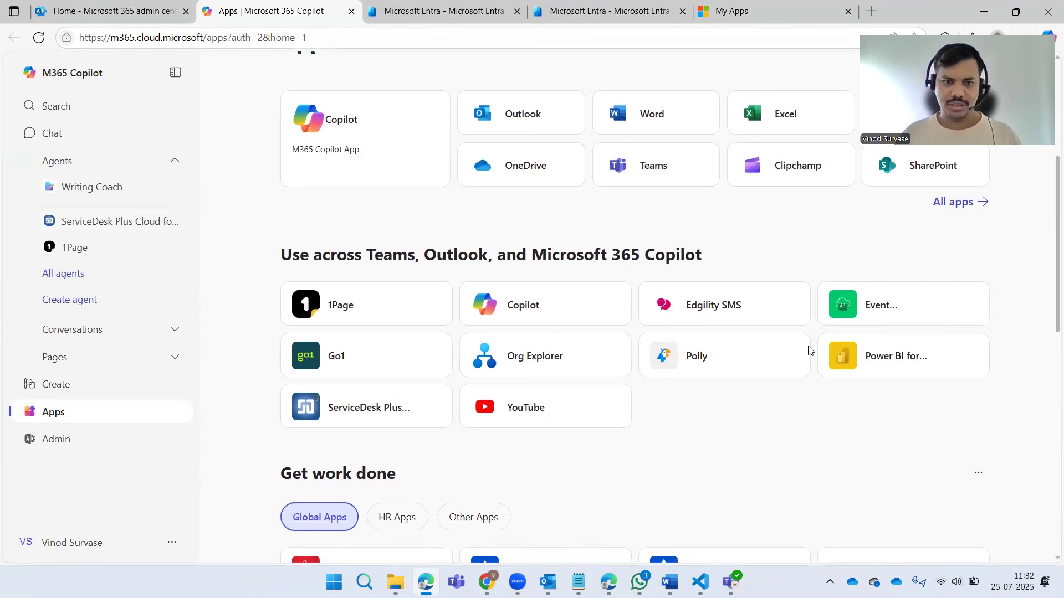
pyautogui.scroll(-6, 809, 351)
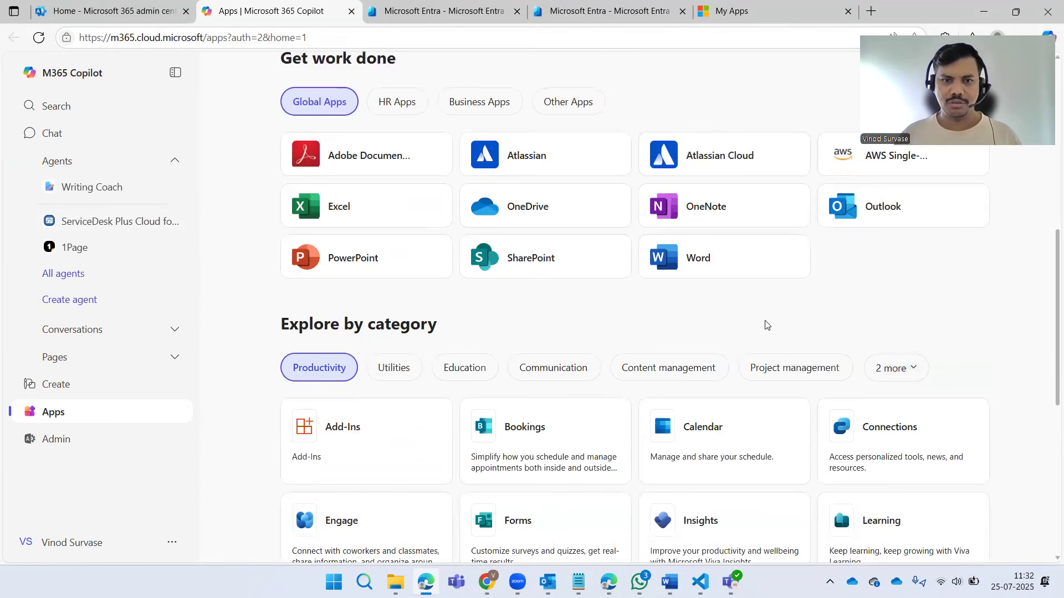
pyautogui.scroll(-6, 992, 368)
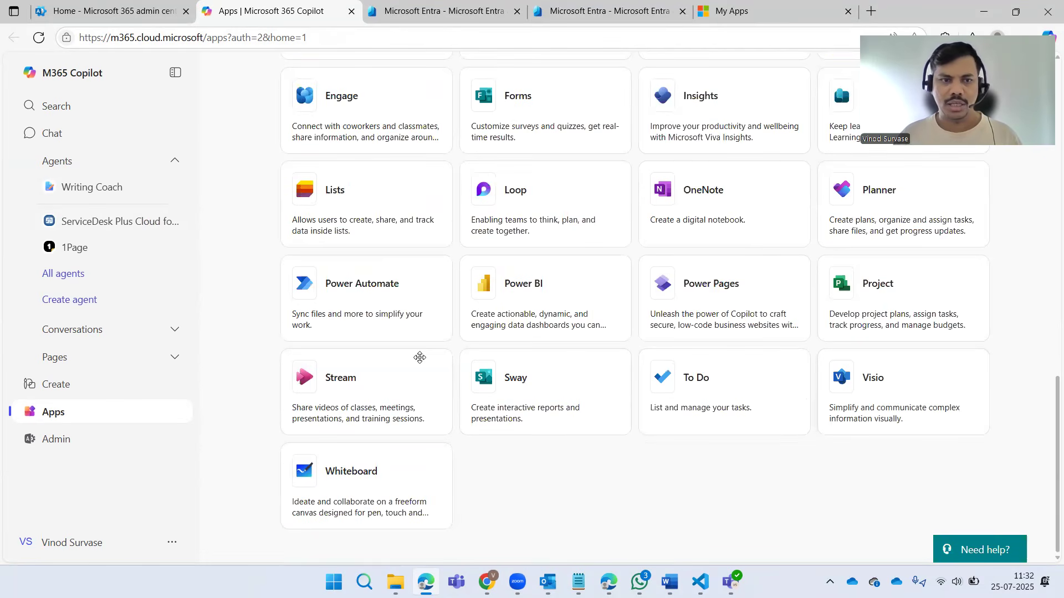
pyautogui.scroll(5, 689, 351)
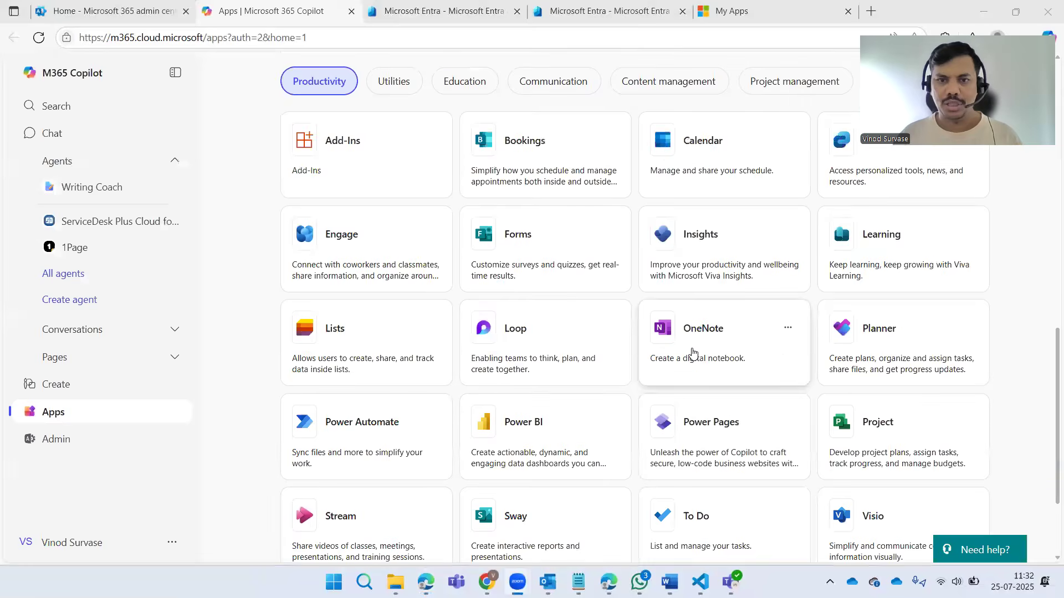
pyautogui.click(895, 289)
pyautogui.click(992, 294)
pyautogui.scroll(3, 942, 314)
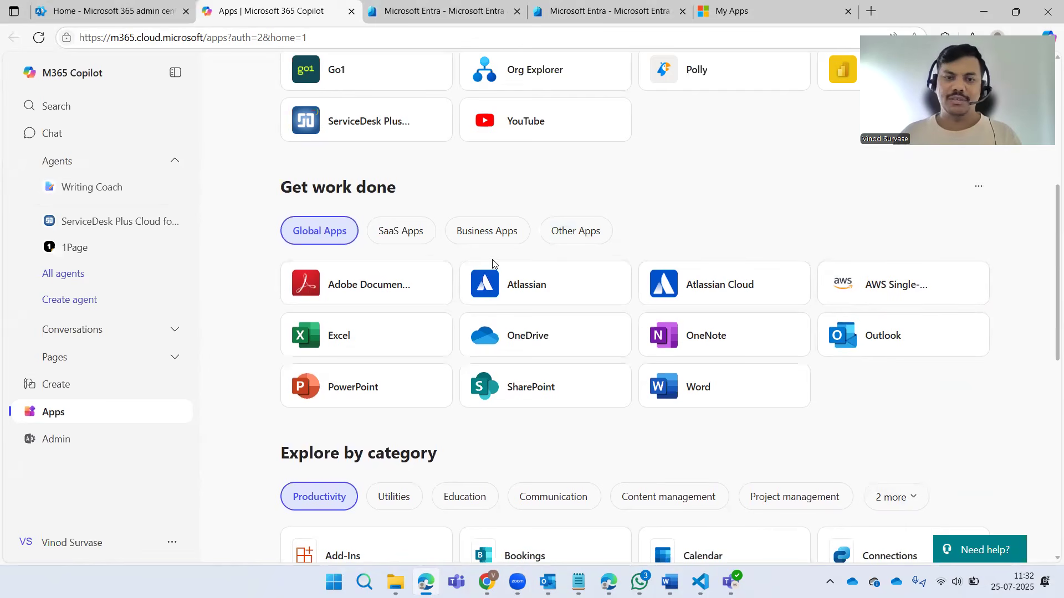
# - Show the SaaS Apps collection under Get work done, try launching Slack from it, and close the launched page
pyautogui.click(401, 238)
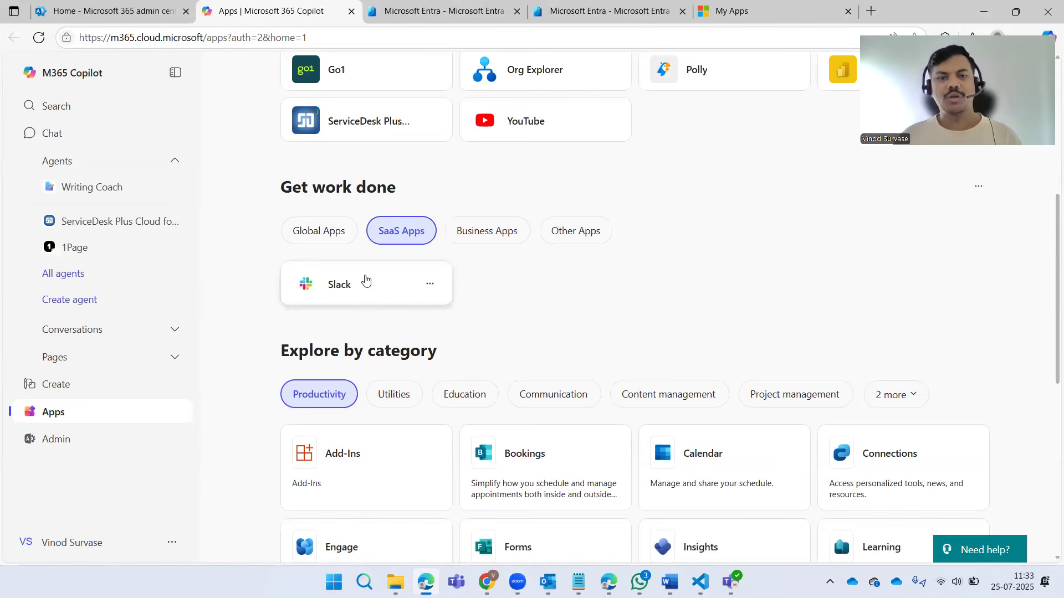
pyautogui.click(431, 284)
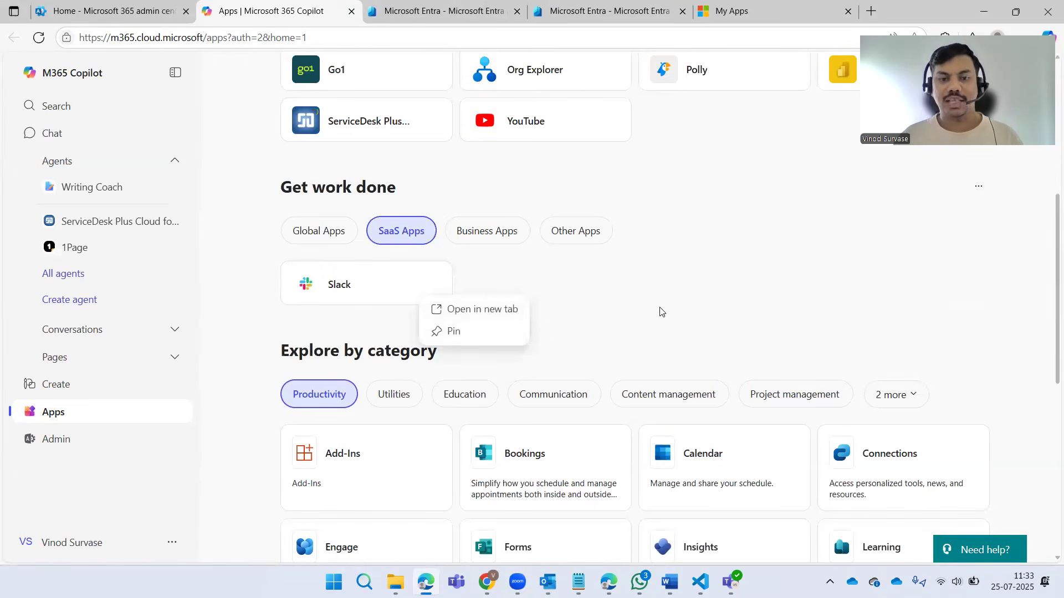
pyautogui.click(361, 267)
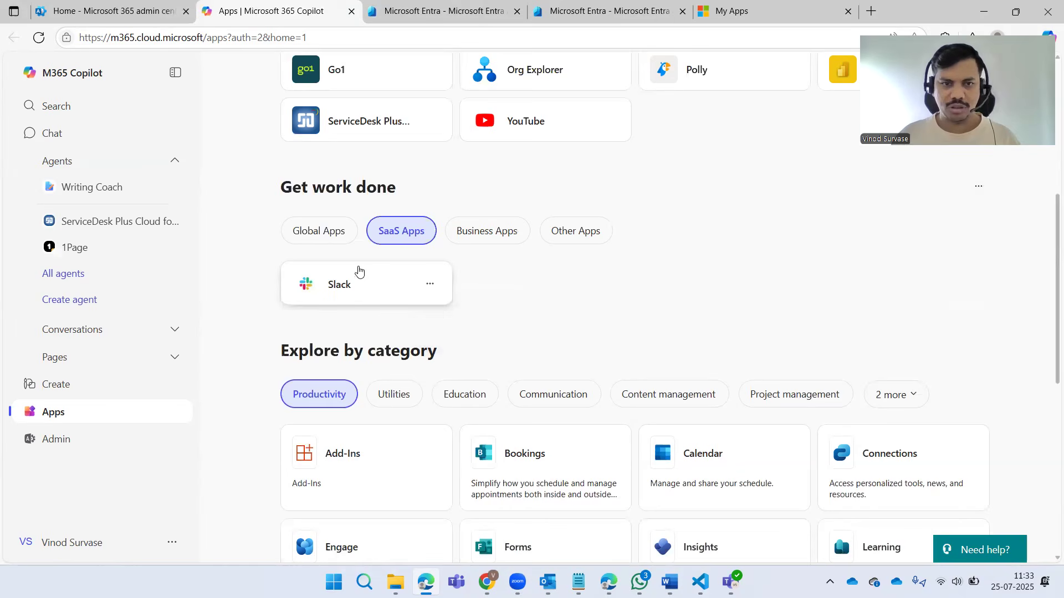
pyautogui.click(352, 283)
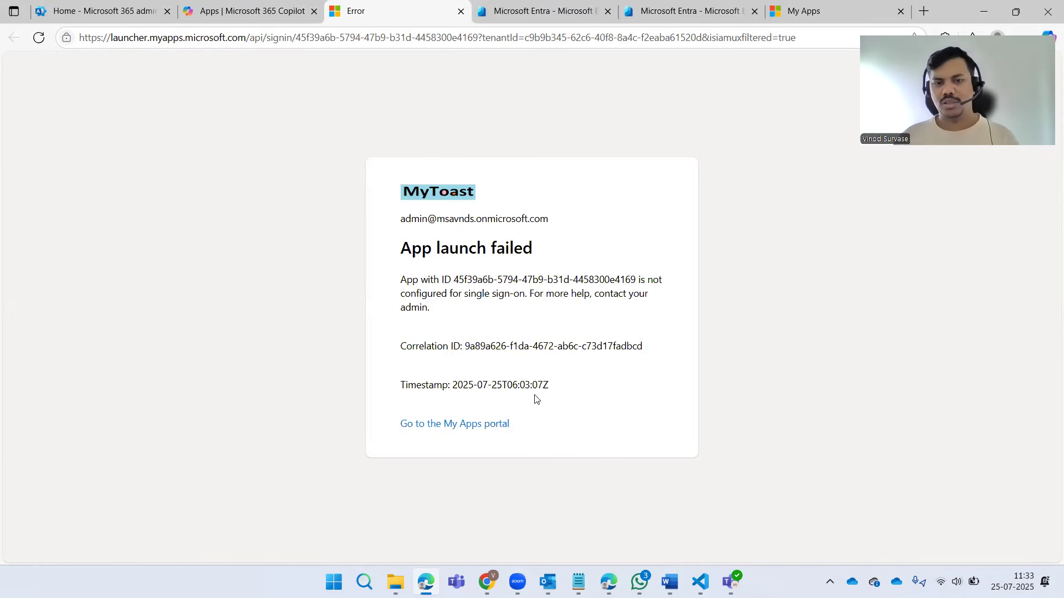
pyautogui.click(461, 12)
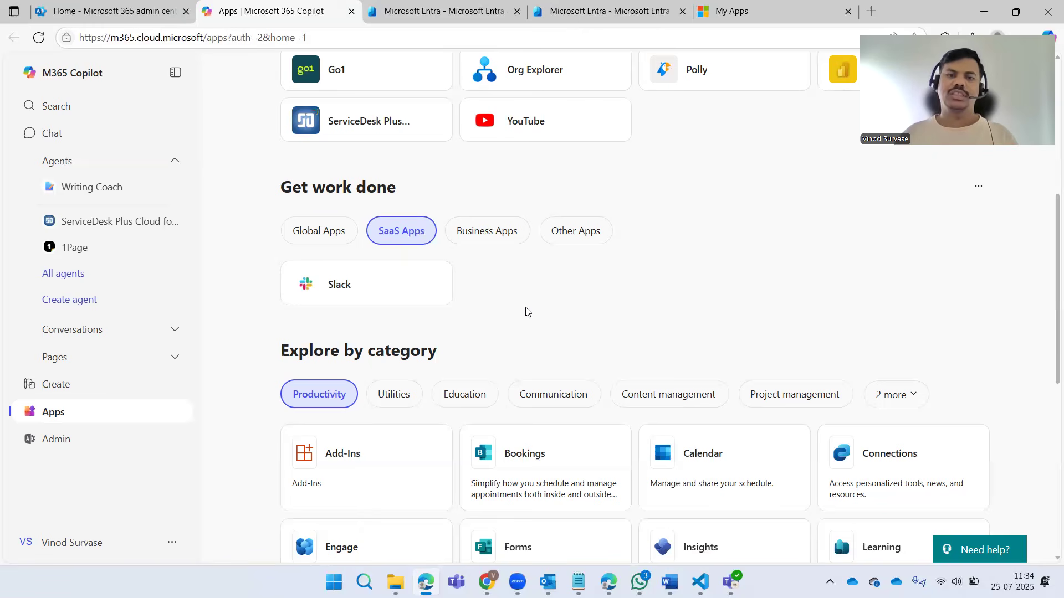
# - Browse the Global Apps, Business Apps and Other Apps collections under Get work done, ending on Global Apps
pyautogui.click(324, 231)
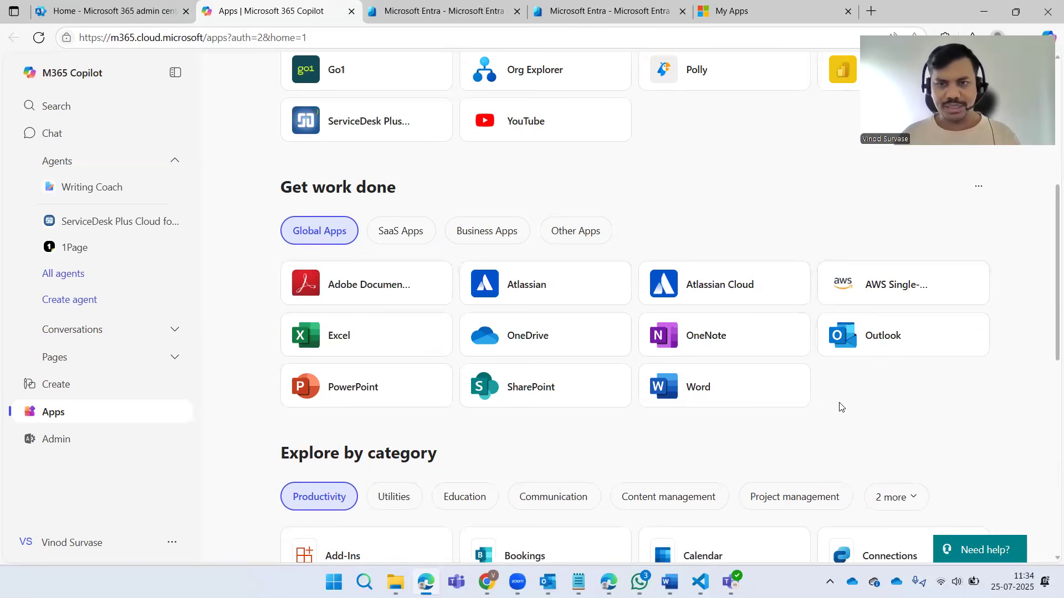
pyautogui.click(487, 231)
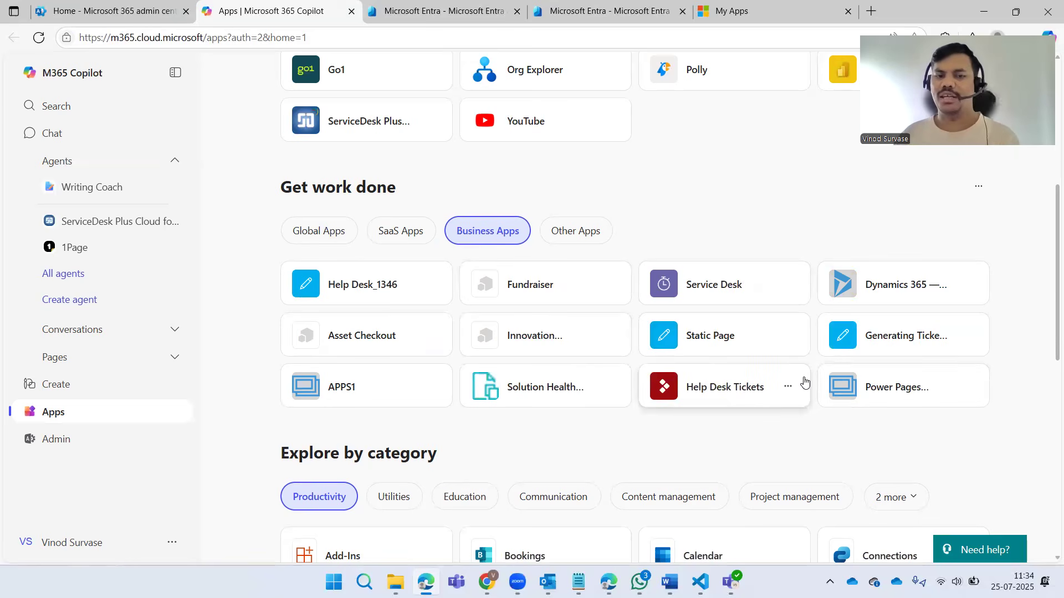
pyautogui.click(576, 232)
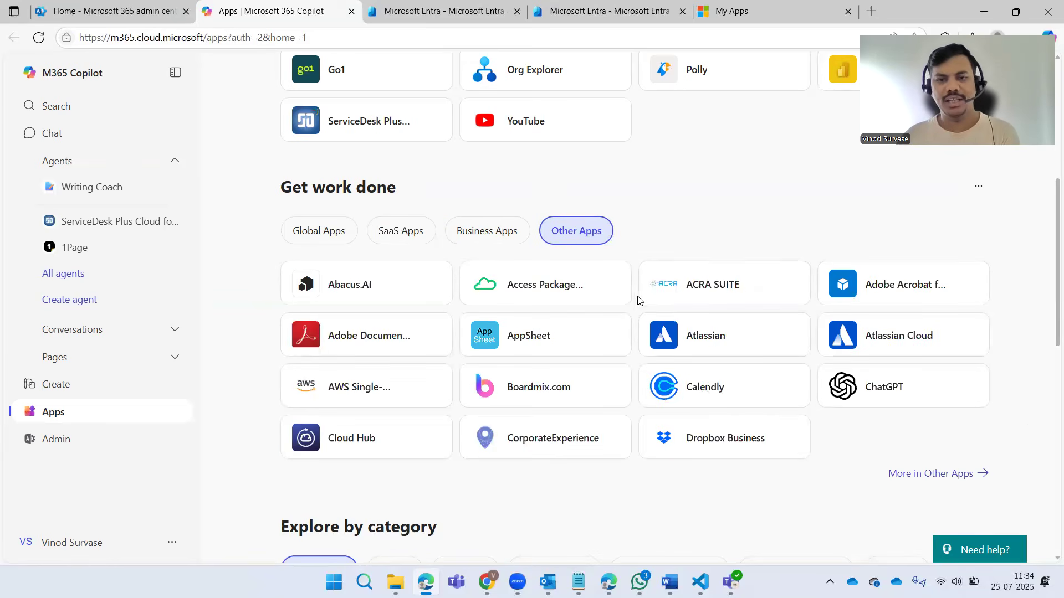
pyautogui.scroll(-2, 897, 430)
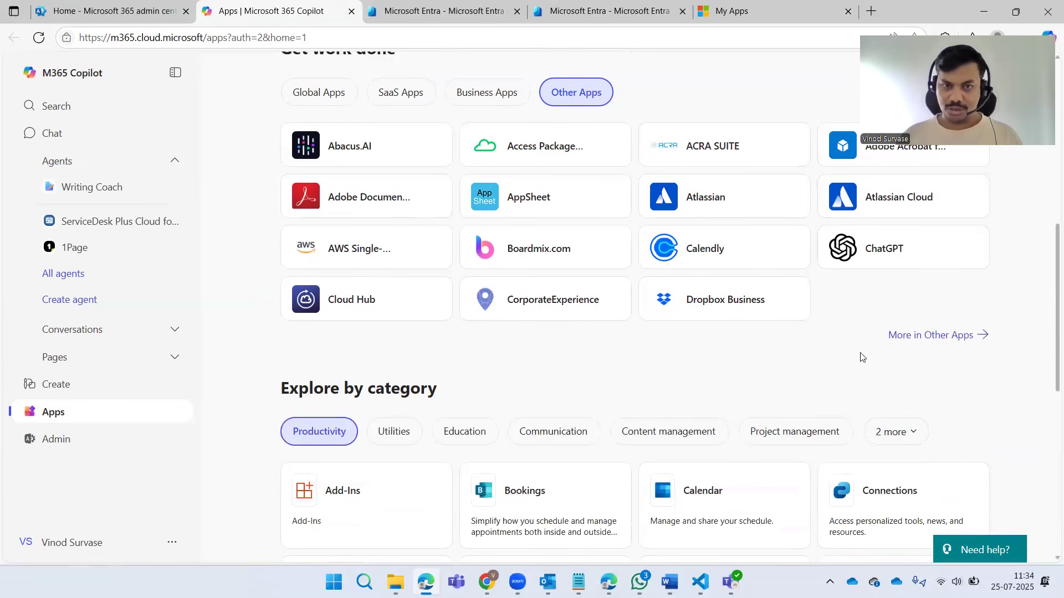
pyautogui.scroll(3, 853, 361)
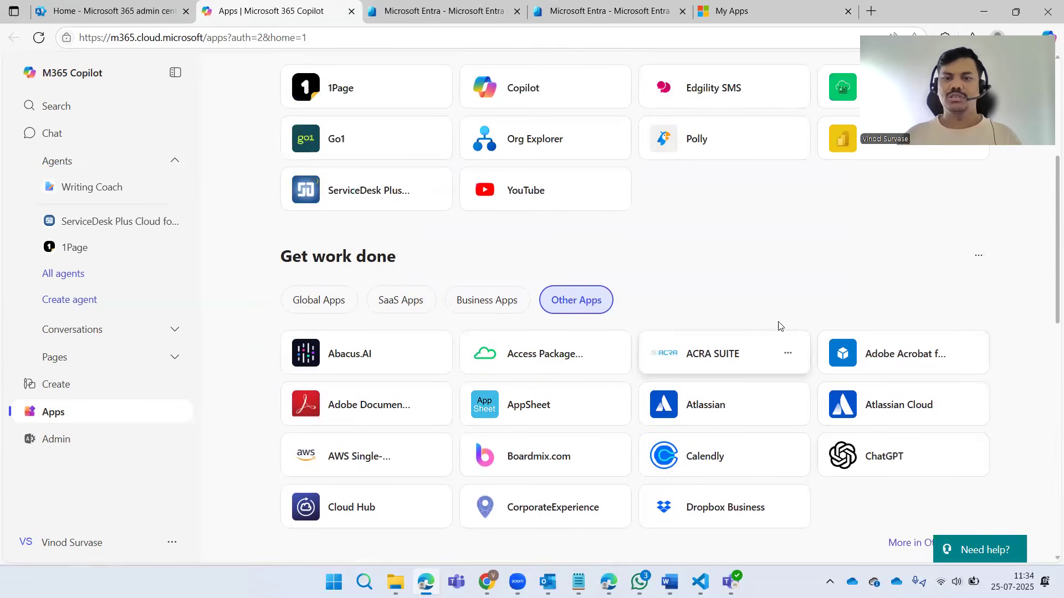
pyautogui.click(317, 300)
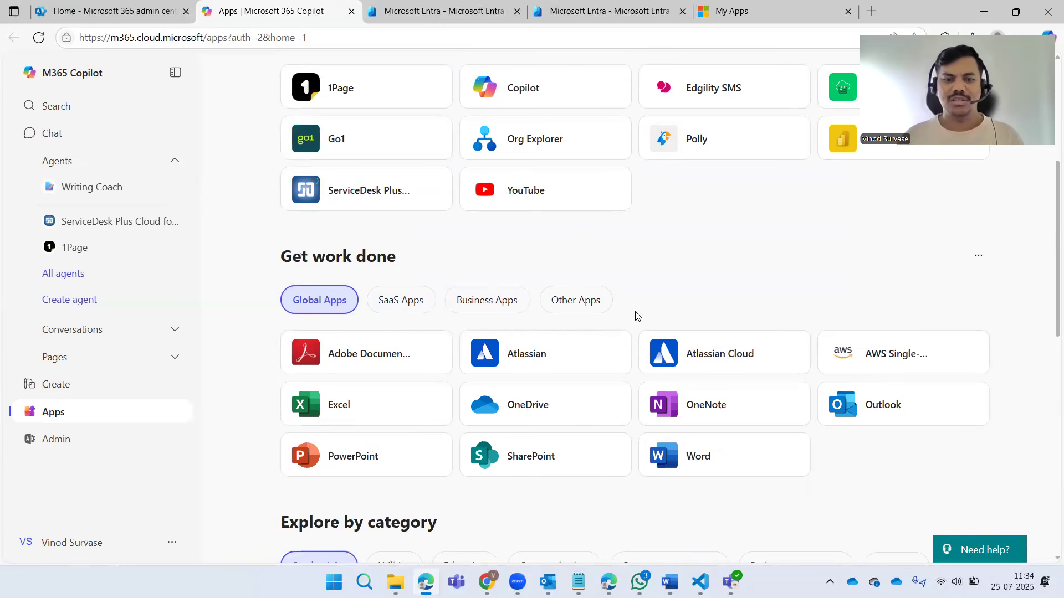
# - Switch to the My Apps dashboard and open the list of new apps available to request
pyautogui.click(737, 11)
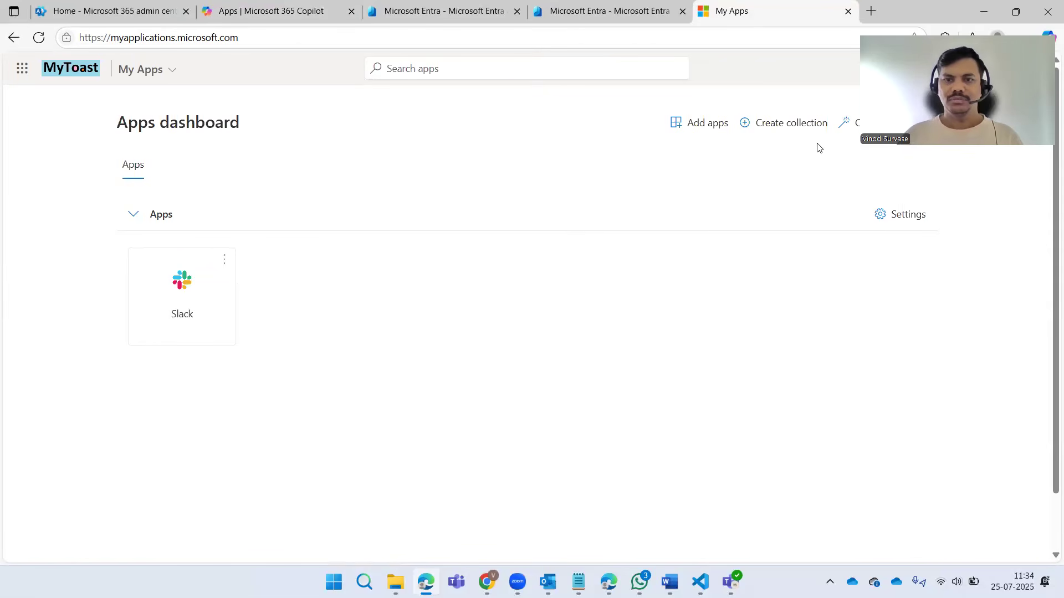
pyautogui.moveTo(953, 100); pyautogui.dragTo(910, 365)
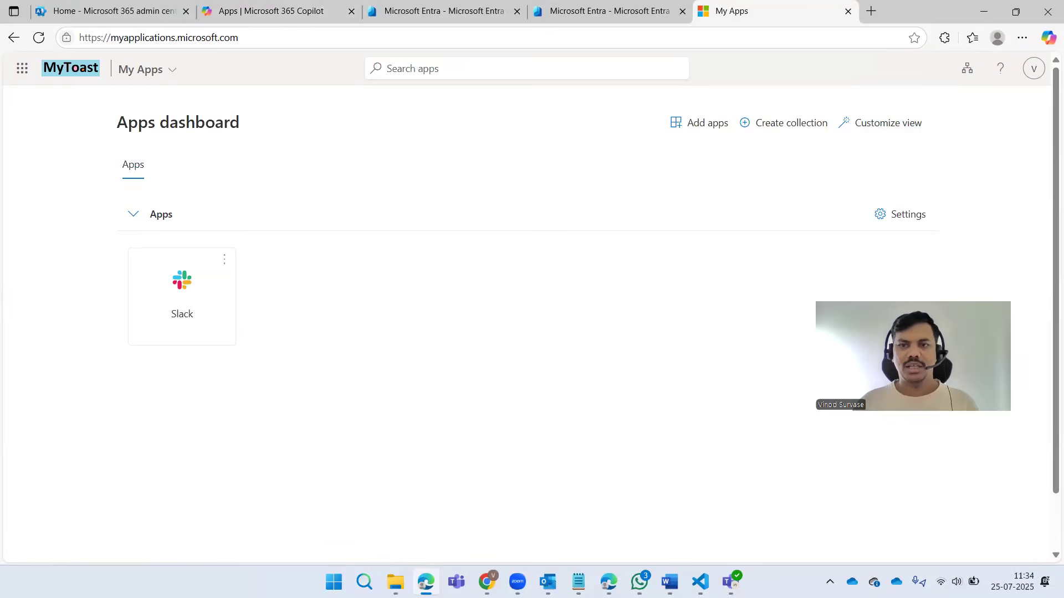
pyautogui.click(697, 129)
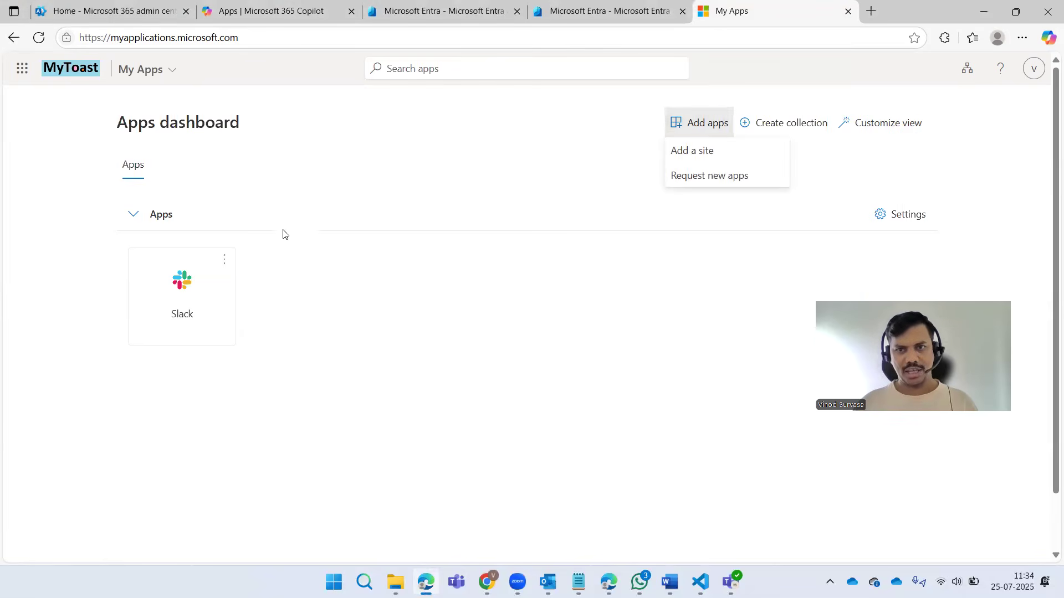
pyautogui.click(698, 176)
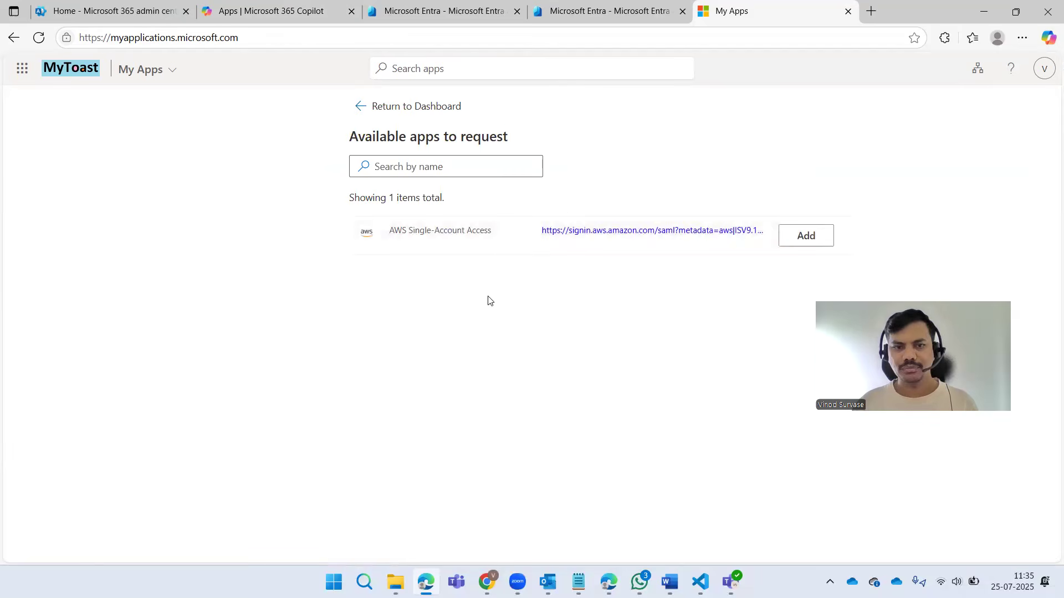
# - Request AWS Single-Account Access with the business justification "Need access to this workload"
pyautogui.click(807, 238)
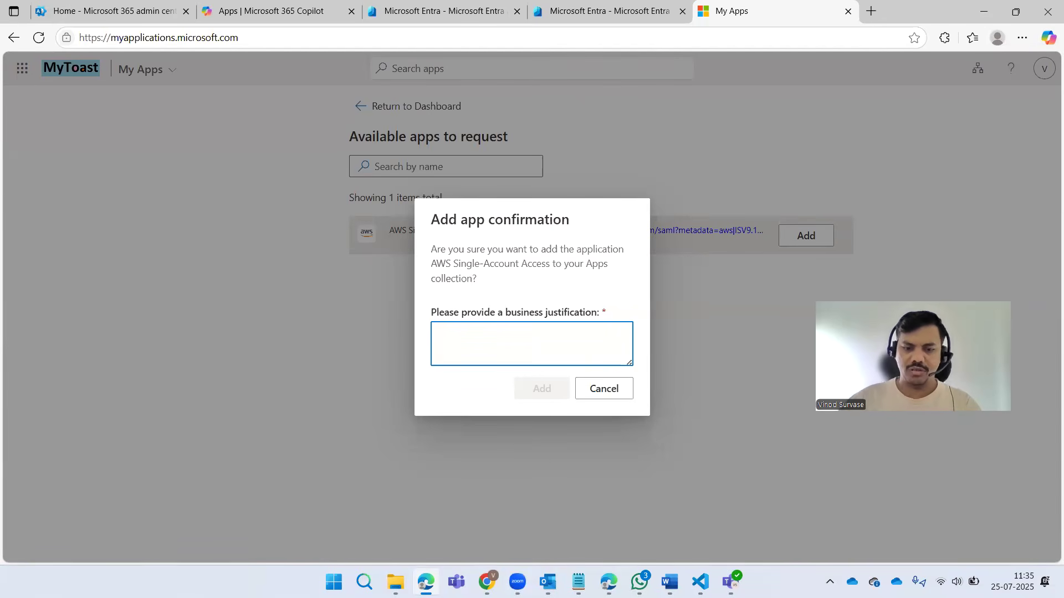
pyautogui.write('Need a')
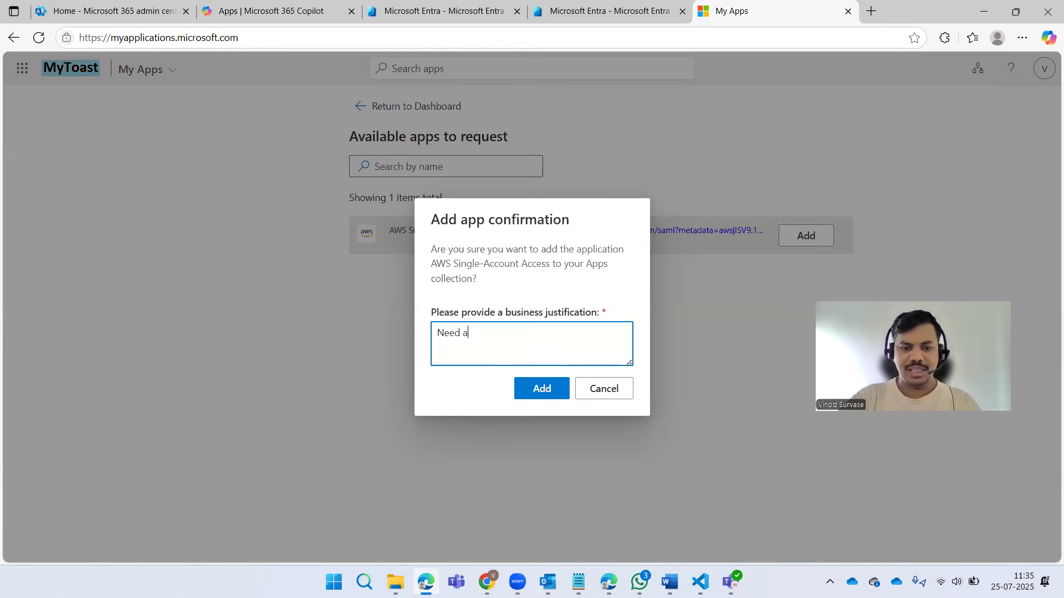
pyautogui.write('ccess to th')
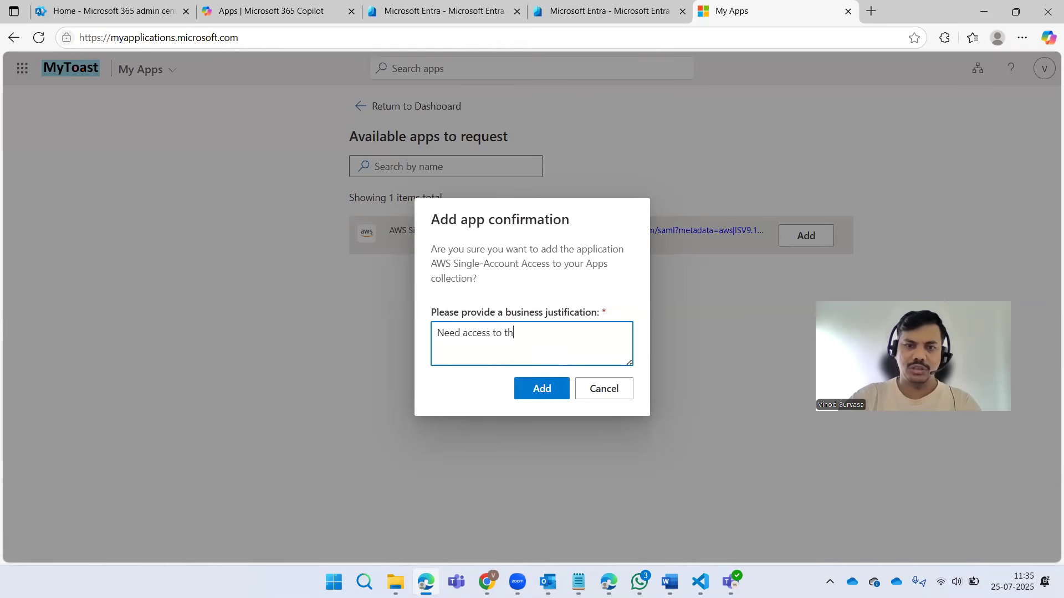
pyautogui.write('is workload')
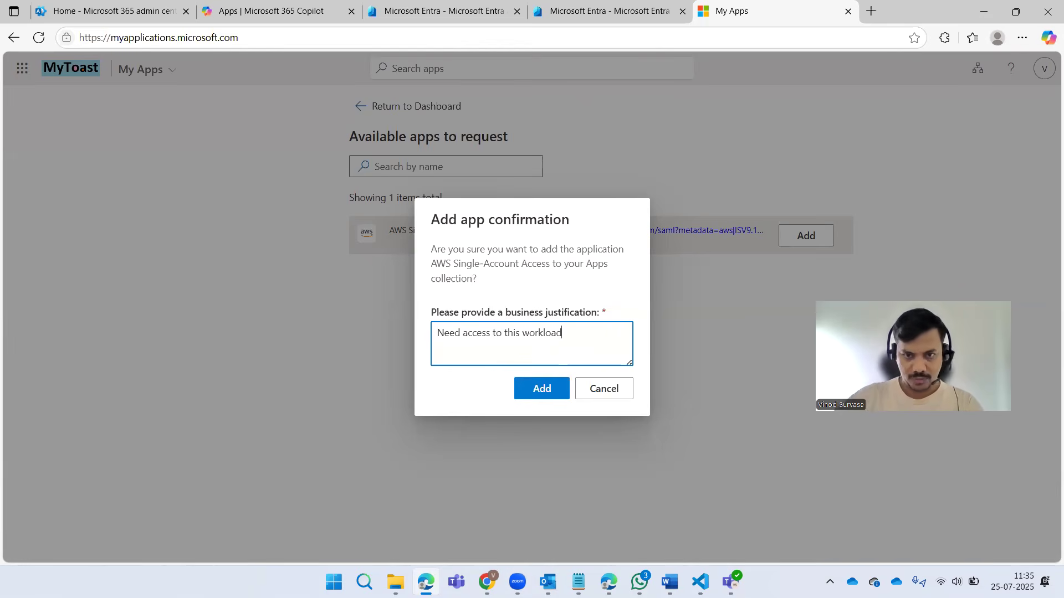
pyautogui.click(532, 385)
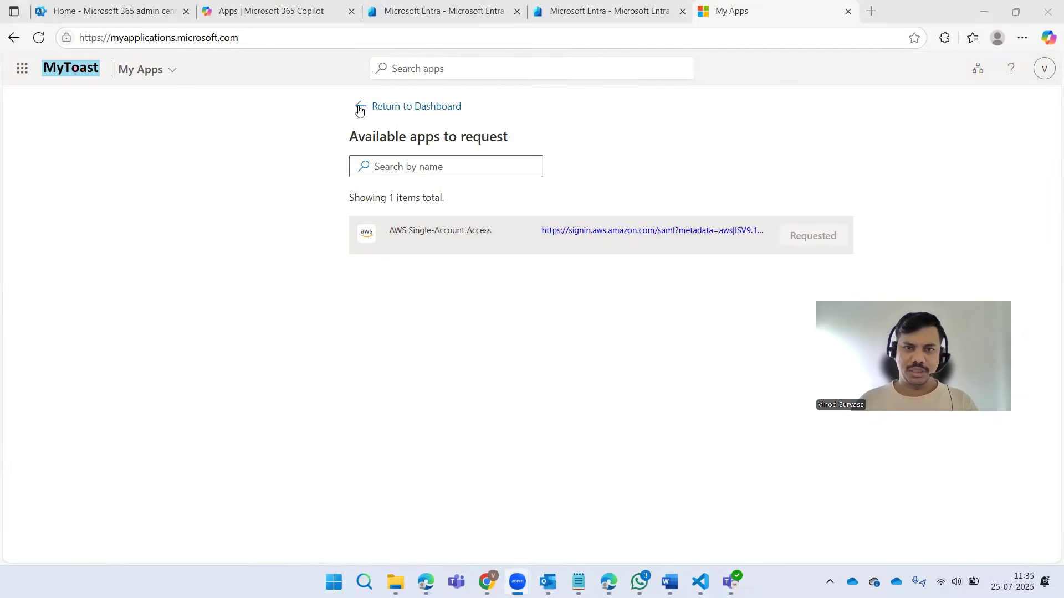
# - Return to the My Apps dashboard and point out its Apps dashboard heading
pyautogui.click(391, 188)
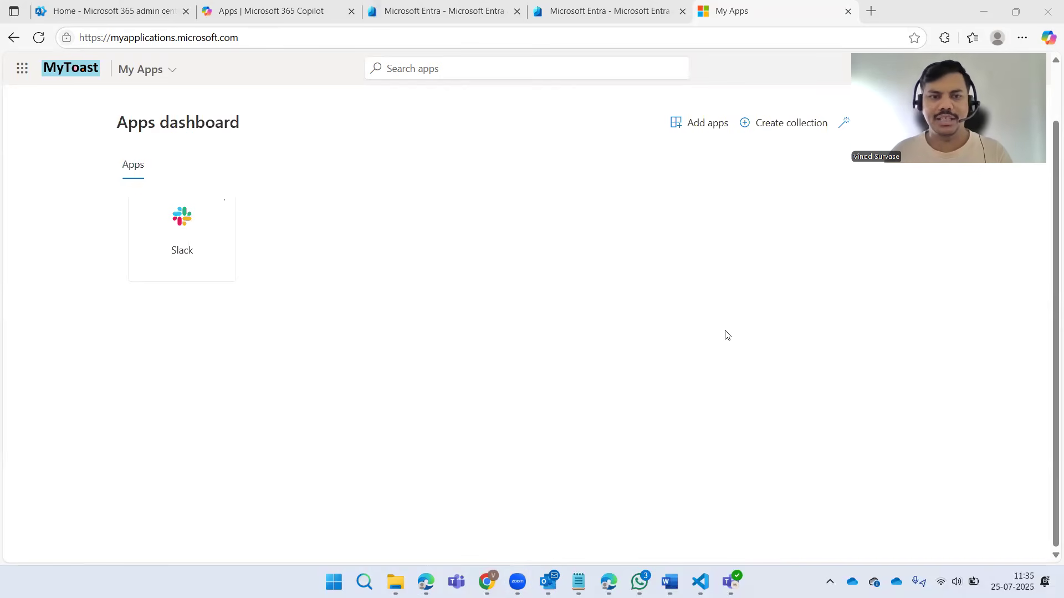
pyautogui.click(122, 128)
pyautogui.moveTo(121, 128); pyautogui.dragTo(237, 142)
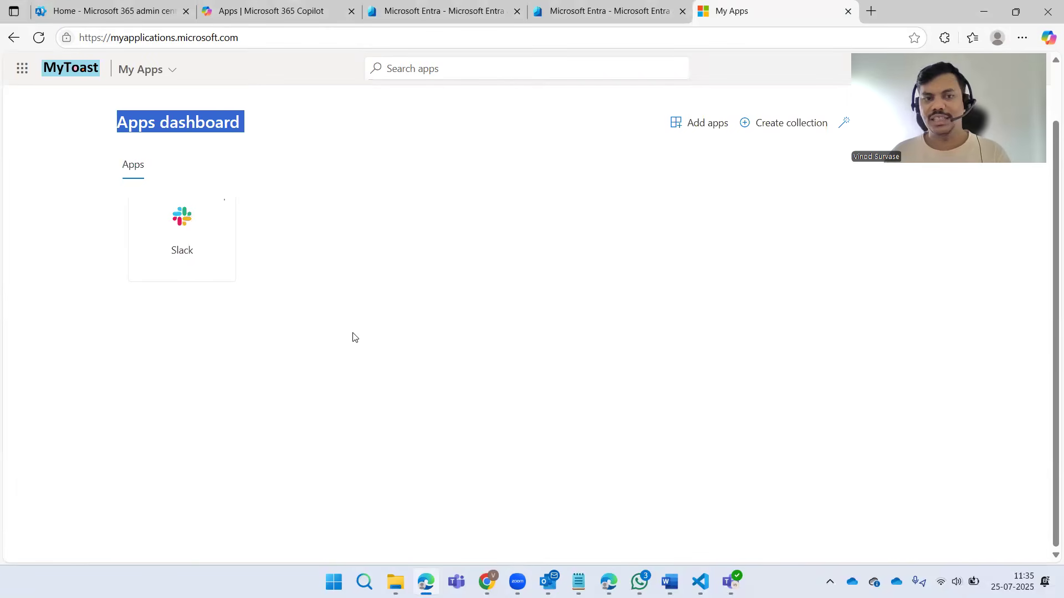
pyautogui.click(340, 363)
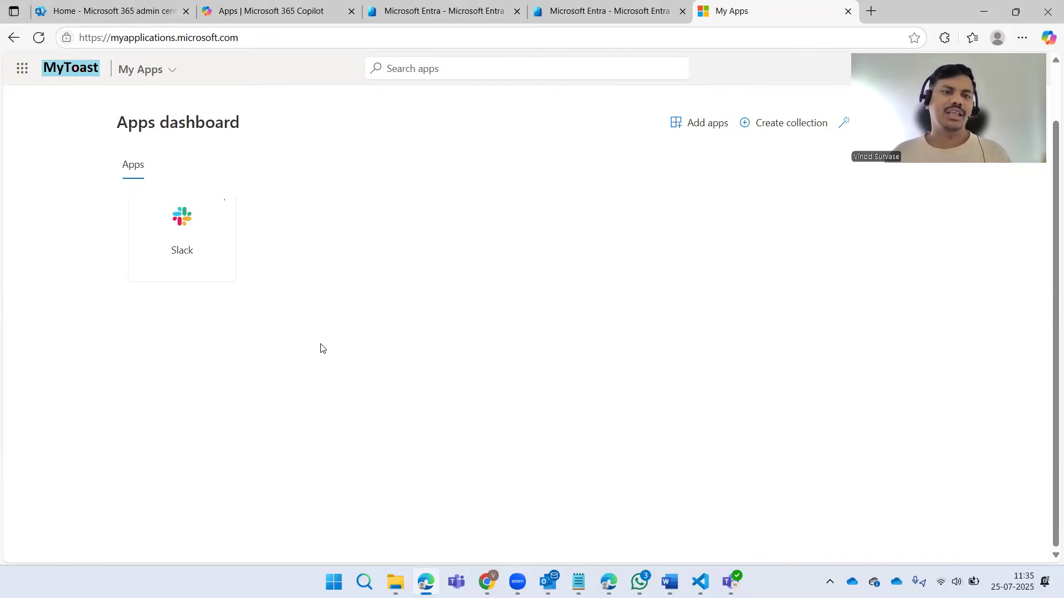
# - Switch to the Microsoft Entra admin center, search the enterprise applications for Slack and open it
pyautogui.click(470, 10)
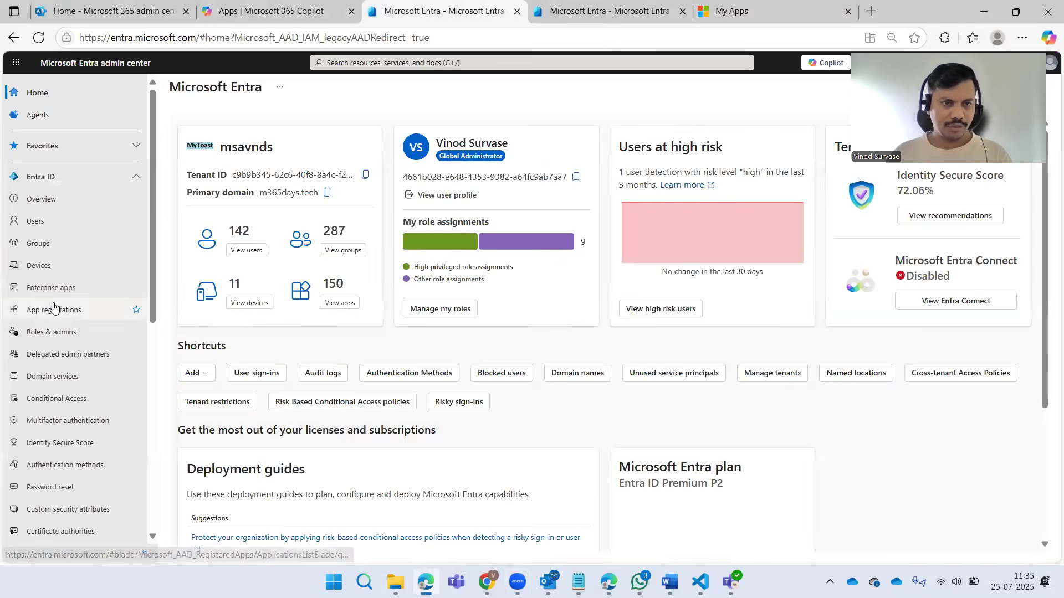
pyautogui.click(49, 288)
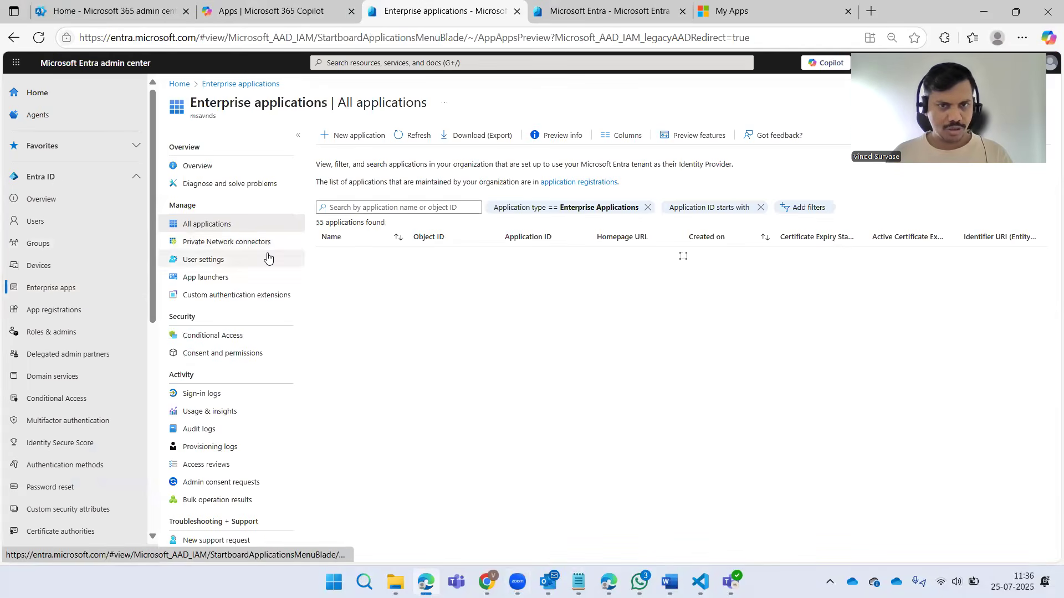
pyautogui.click(371, 208)
pyautogui.write('Slack')
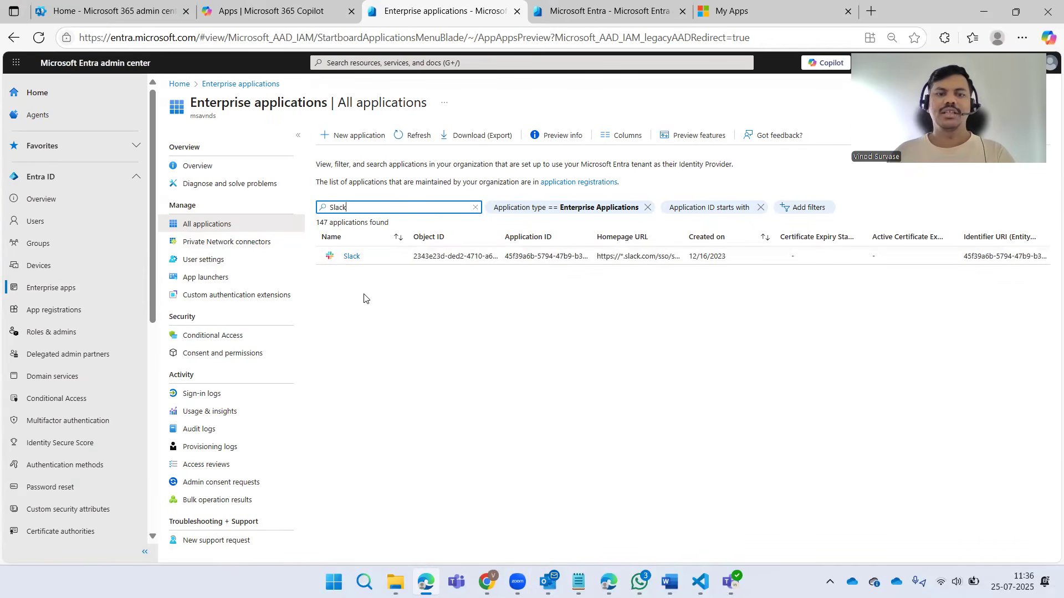
pyautogui.click(351, 256)
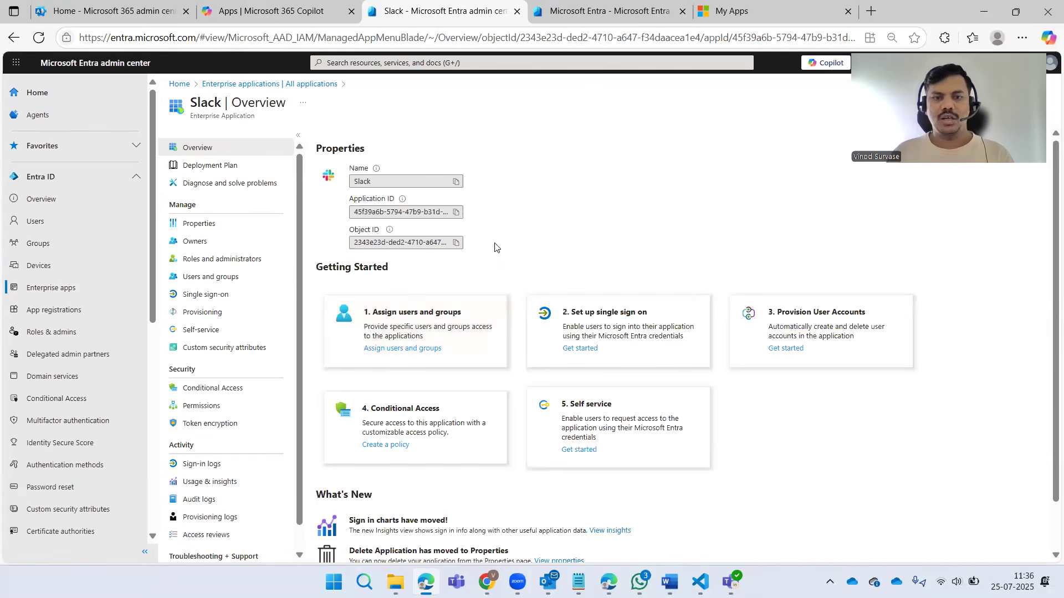
# - Look over Slack's overview and properties, highlighting the "Visible to users?" setting
pyautogui.scroll(-1, 524, 239)
pyautogui.scroll(1, 565, 258)
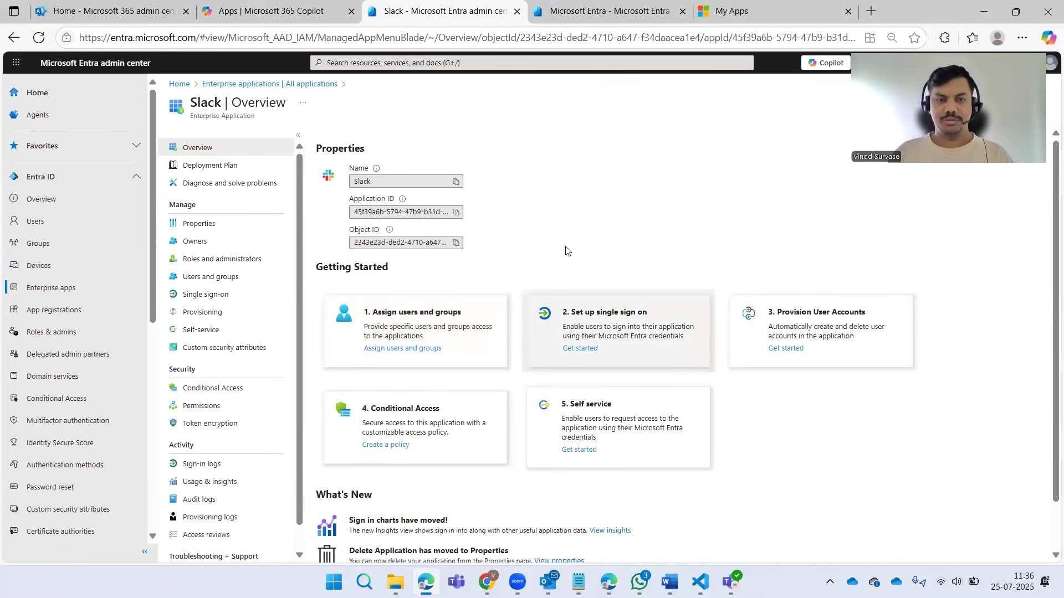
pyautogui.click(219, 231)
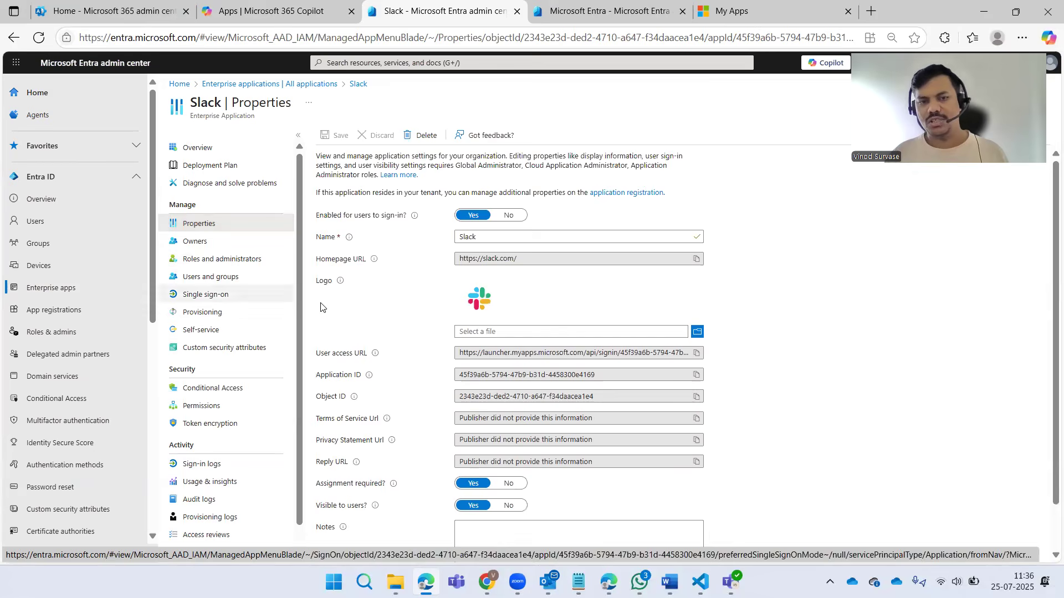
pyautogui.scroll(-1, 352, 319)
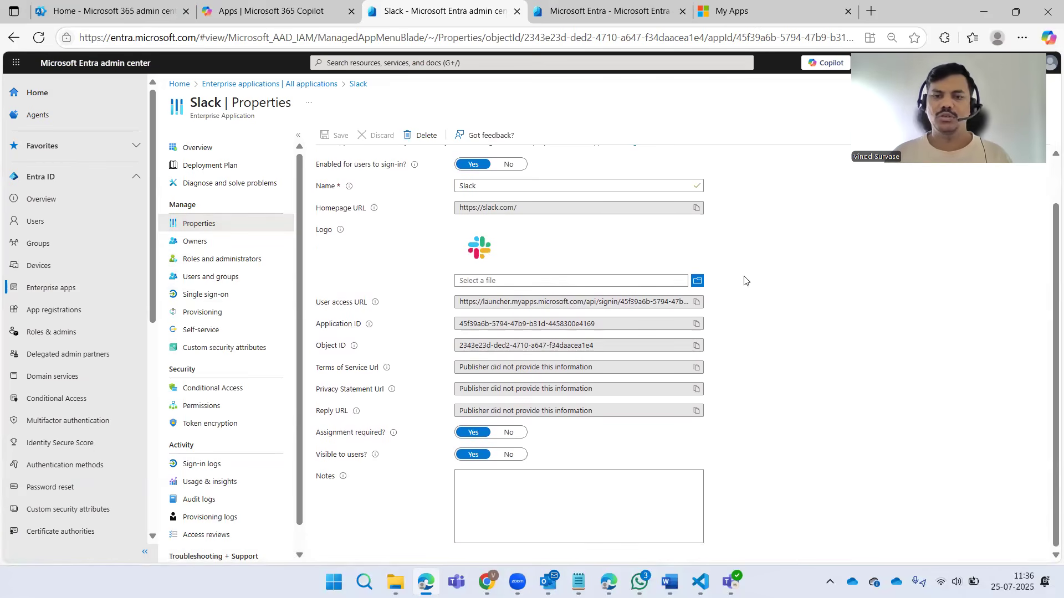
pyautogui.click(943, 487)
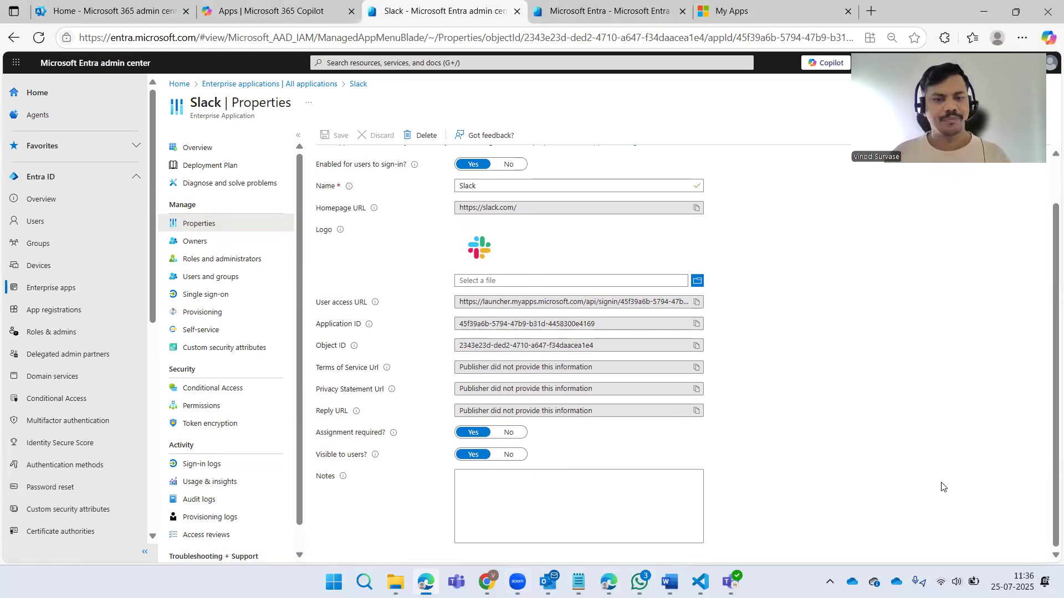
pyautogui.moveTo(316, 460); pyautogui.dragTo(369, 463)
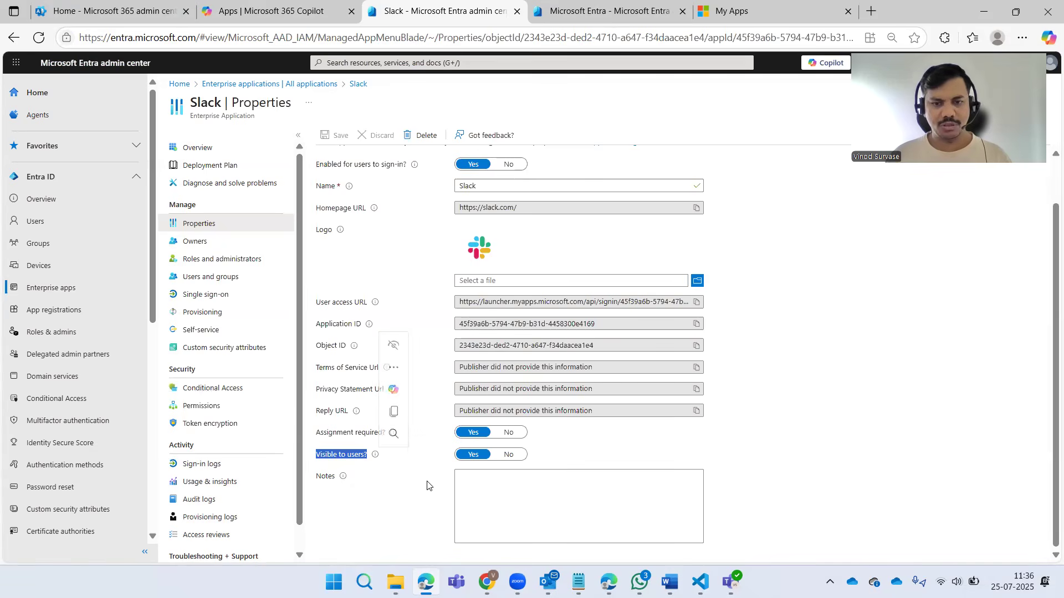
pyautogui.click(396, 500)
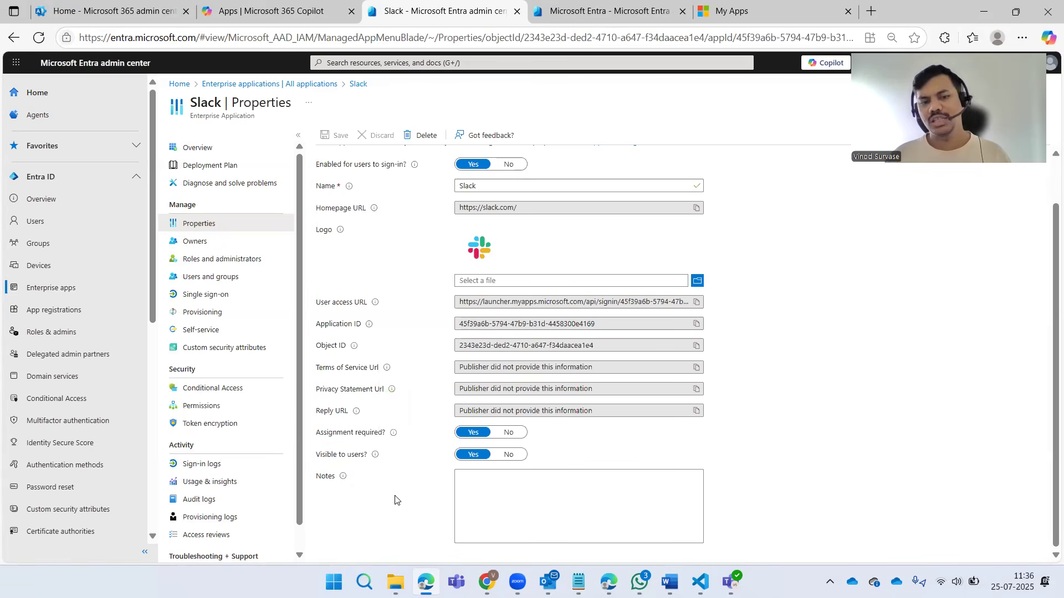
pyautogui.moveTo(317, 459); pyautogui.dragTo(369, 462)
pyautogui.click(386, 500)
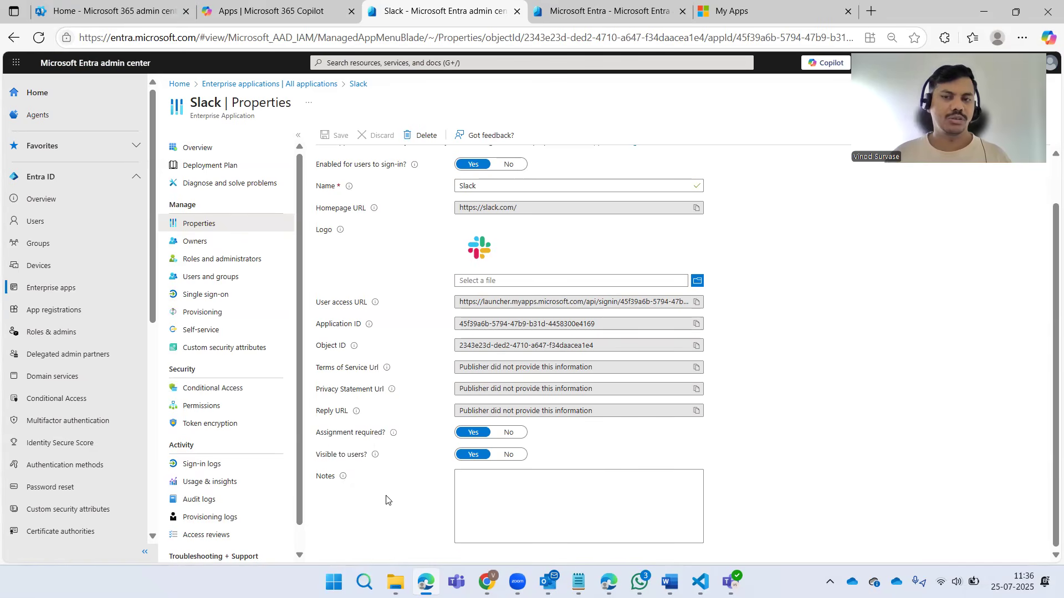
# - Compare the My Apps dashboard with Slack's properties in Entra, ending on the dashboard
pyautogui.click(762, 11)
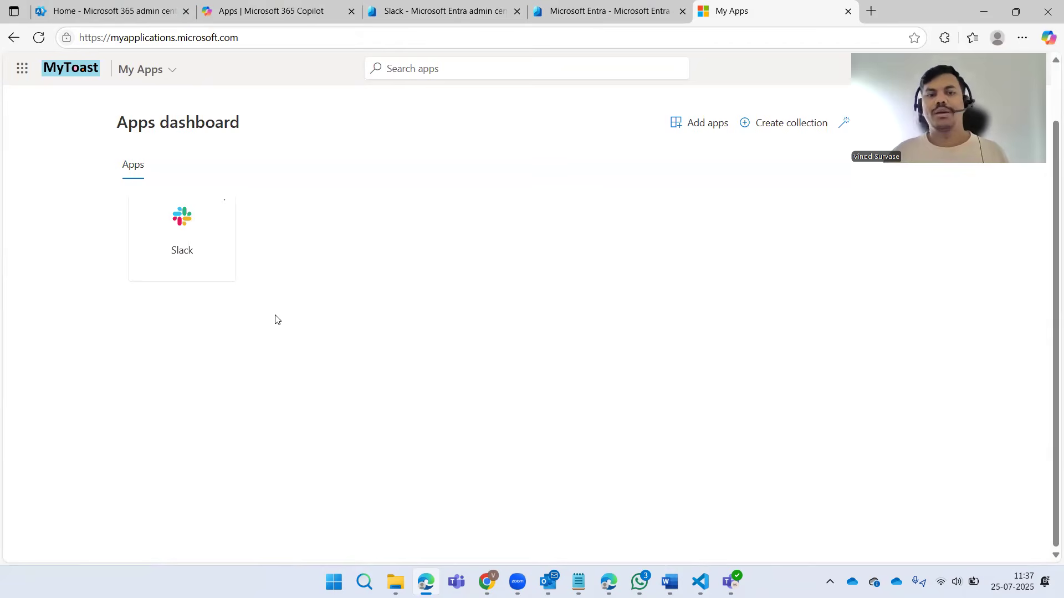
pyautogui.click(404, 13)
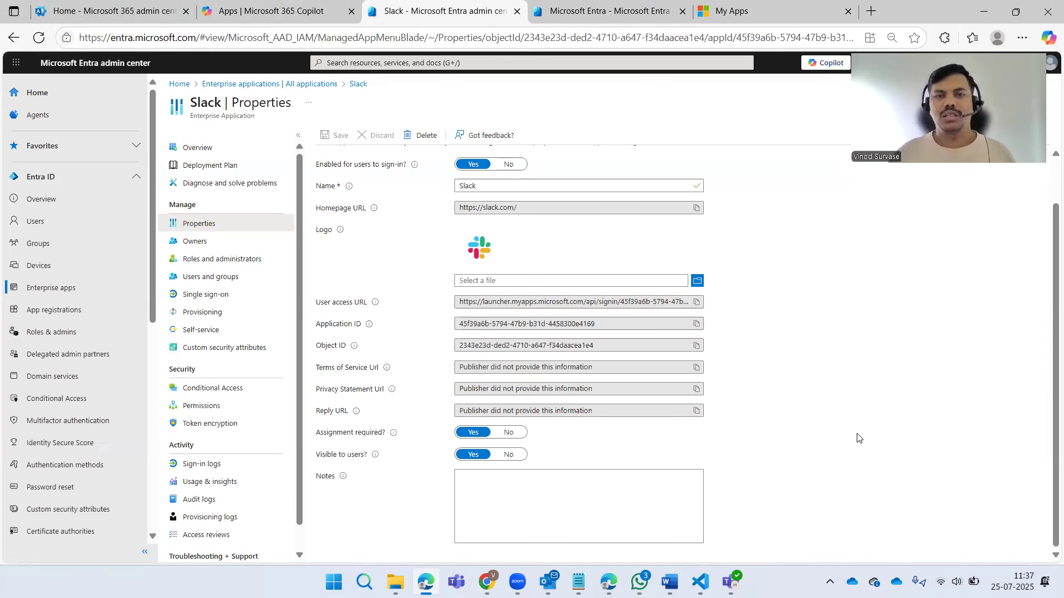
pyautogui.click(790, 10)
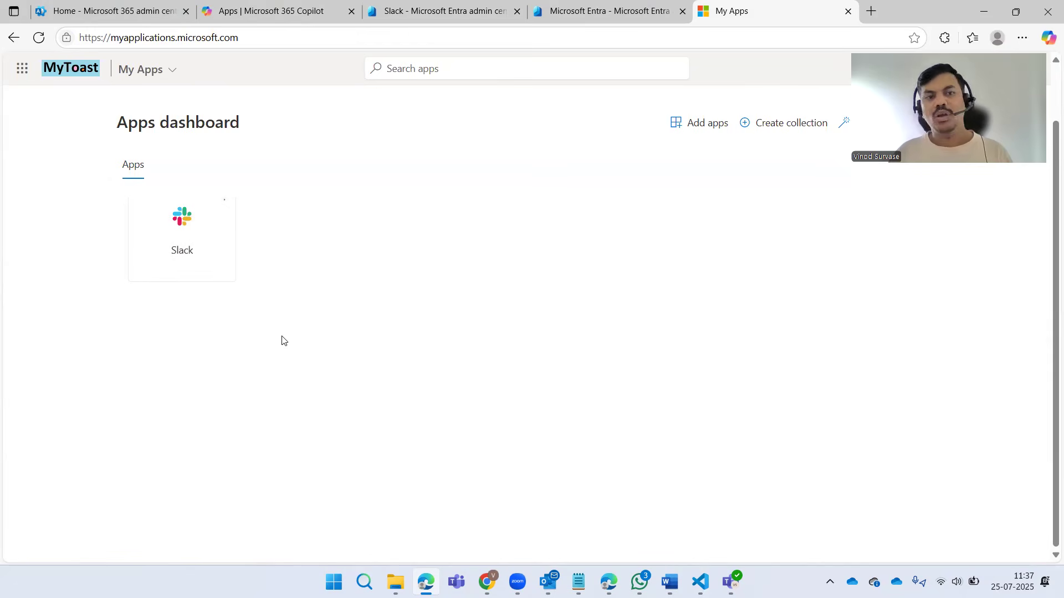
# - Show Slack in the SaaS Apps collection on the Microsoft 365 Apps page, and return to the My Apps dashboard
pyautogui.click(271, 11)
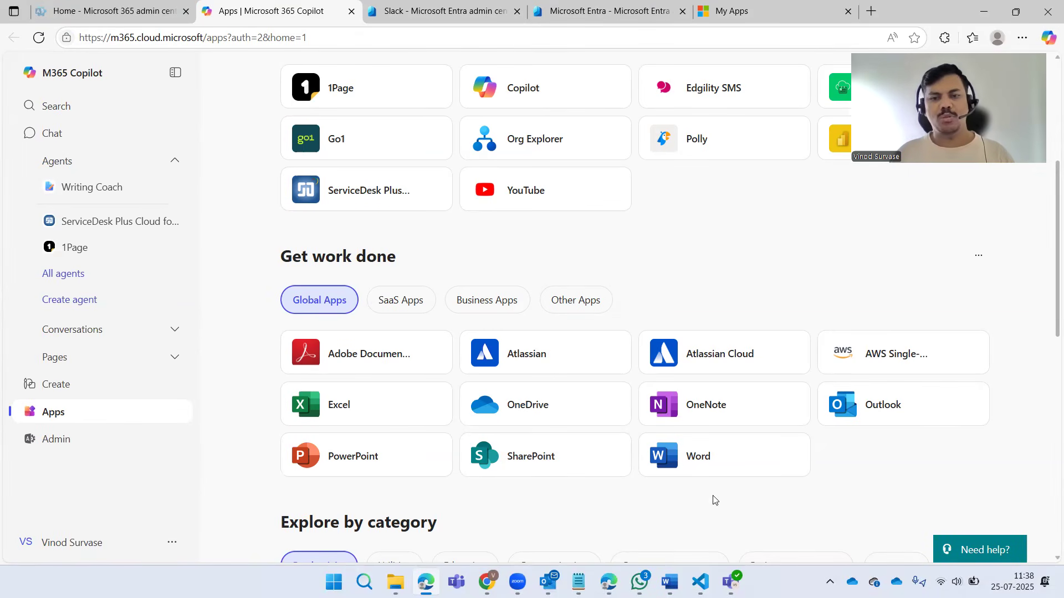
pyautogui.click(404, 308)
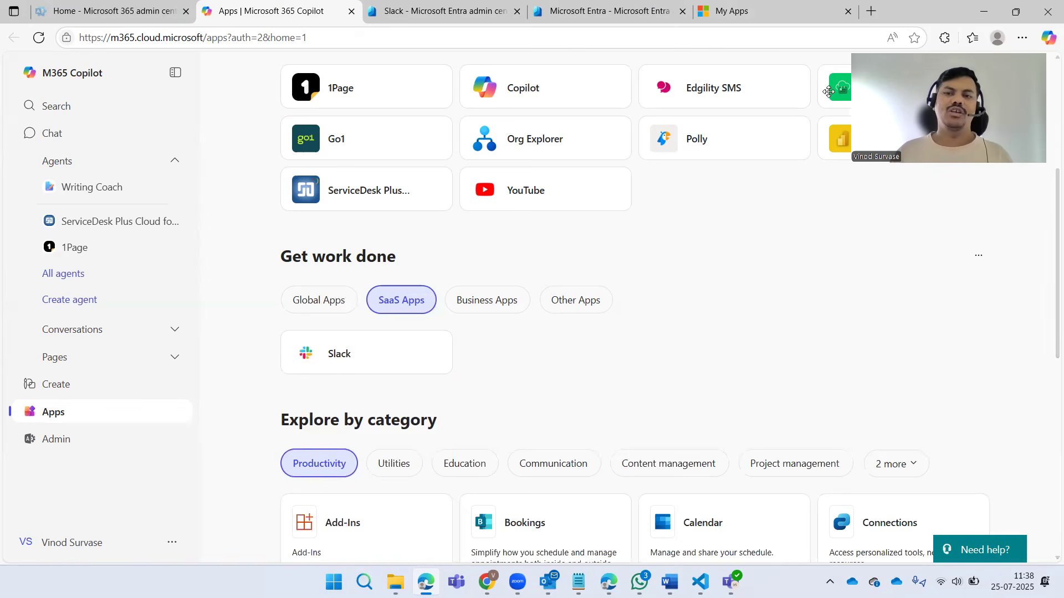
pyautogui.click(738, 11)
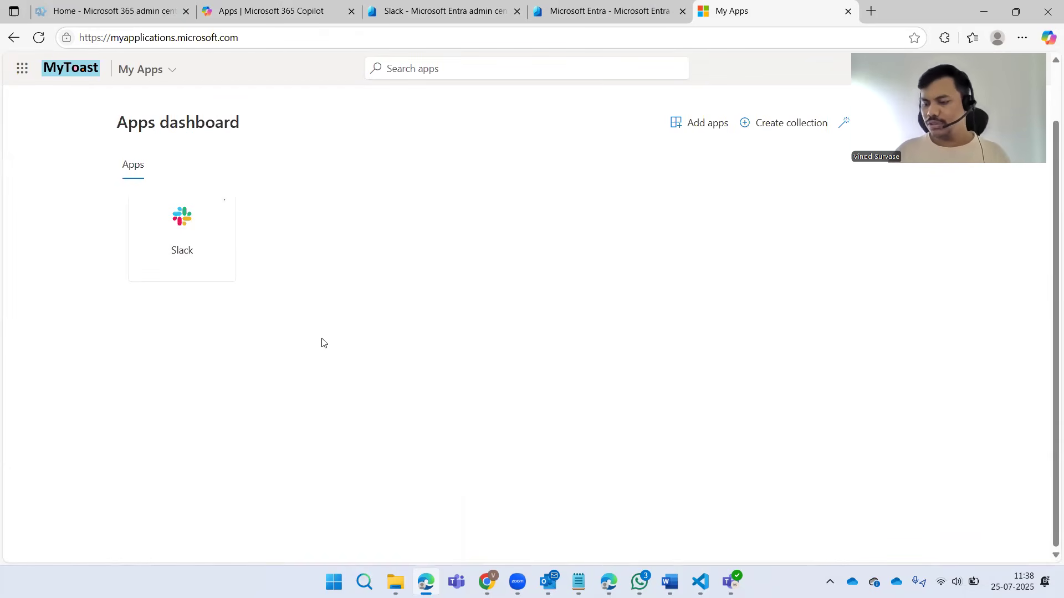
# - Switch to the Microsoft 365 Apps page and look through its sections down to the last Productivity apps
pyautogui.click(268, 12)
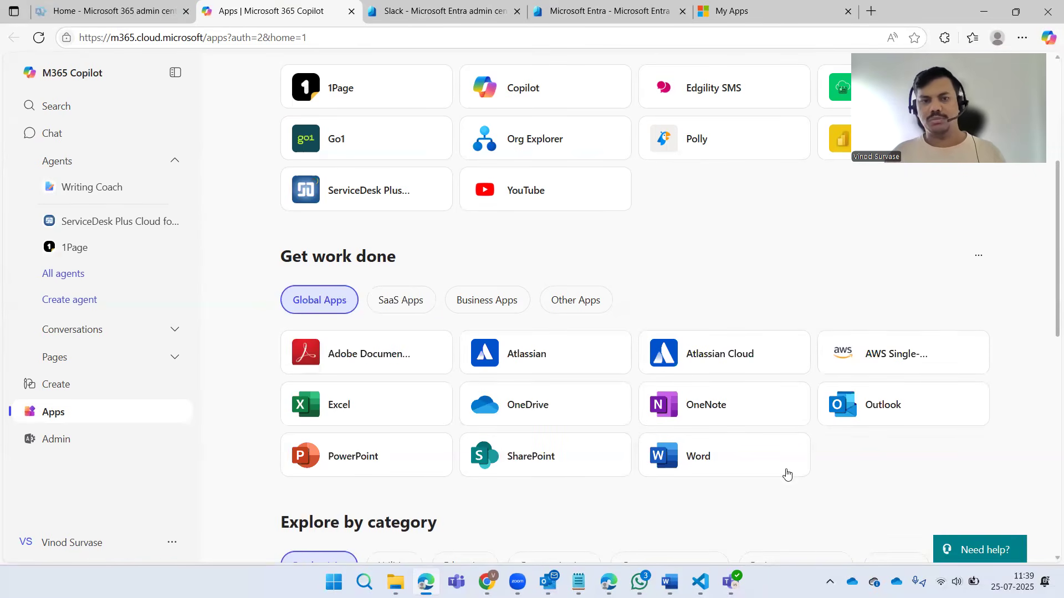
pyautogui.scroll(5, 787, 474)
pyautogui.scroll(-10, 757, 481)
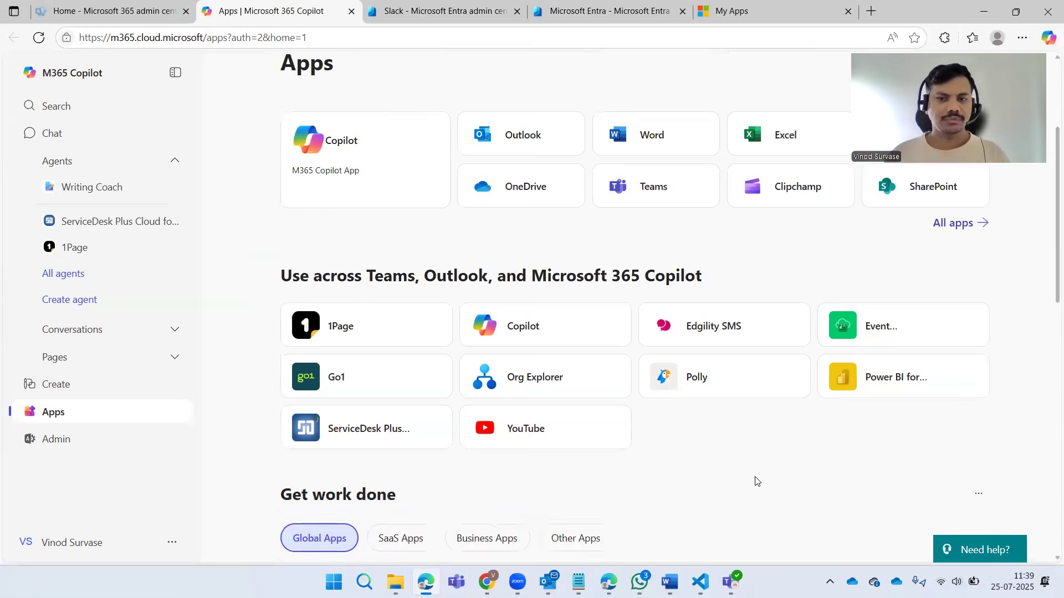
pyautogui.scroll(-5, 755, 460)
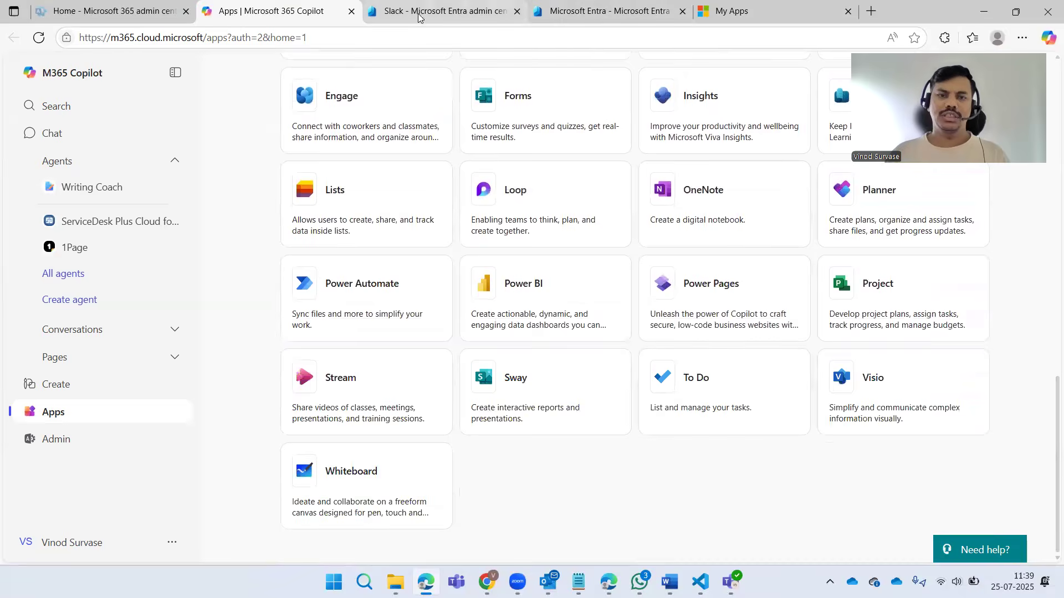
# - Switch back to Slack's properties in Entra and highlight the "Visible to users?" setting again
pyautogui.click(440, 11)
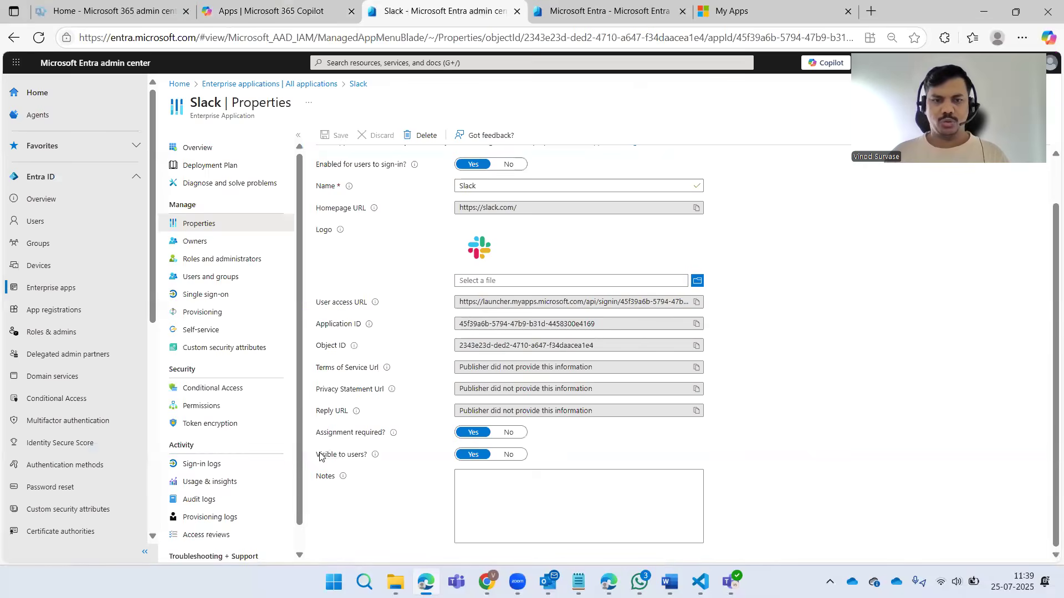
pyautogui.moveTo(317, 456); pyautogui.dragTo(370, 458)
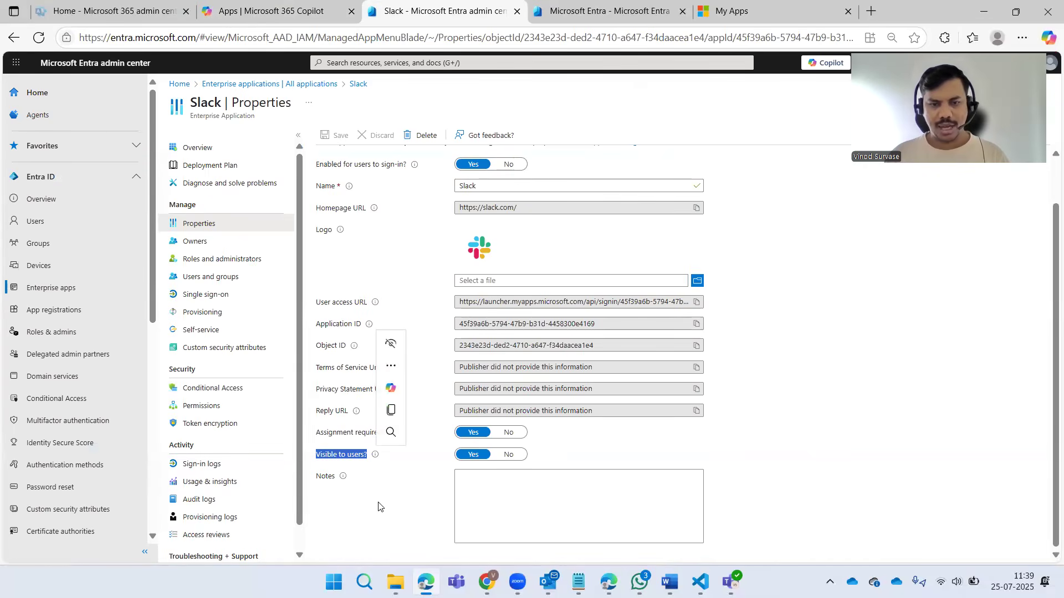
pyautogui.click(378, 508)
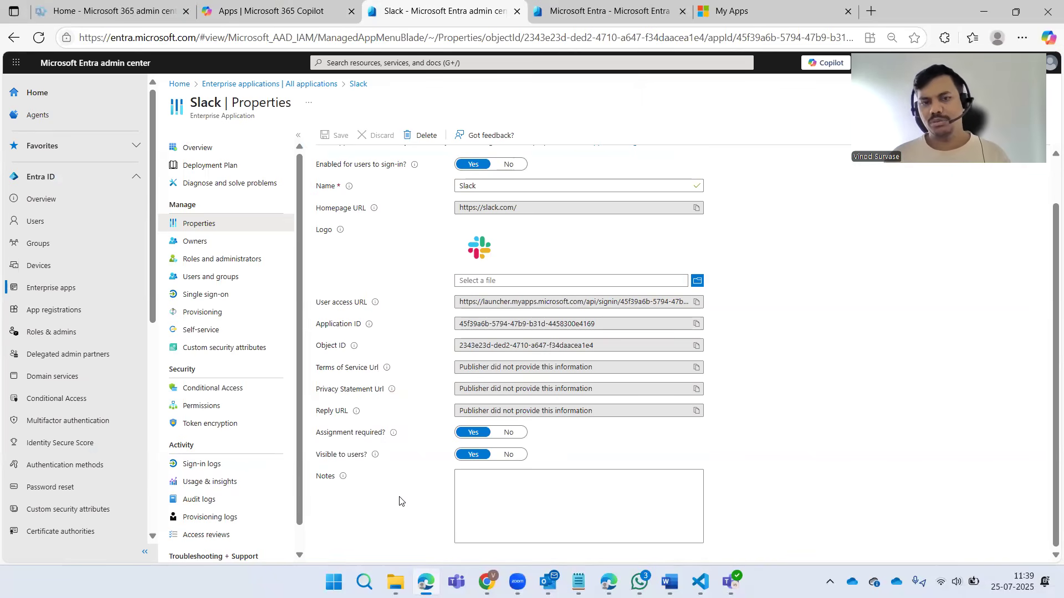
# - Highlight Slack's "Visible to users?" setting, and open the SaaS Apps collection from the app launchers of the enterprise apps in the other Entra tab
pyautogui.moveTo(315, 457); pyautogui.dragTo(372, 457)
pyautogui.click(382, 503)
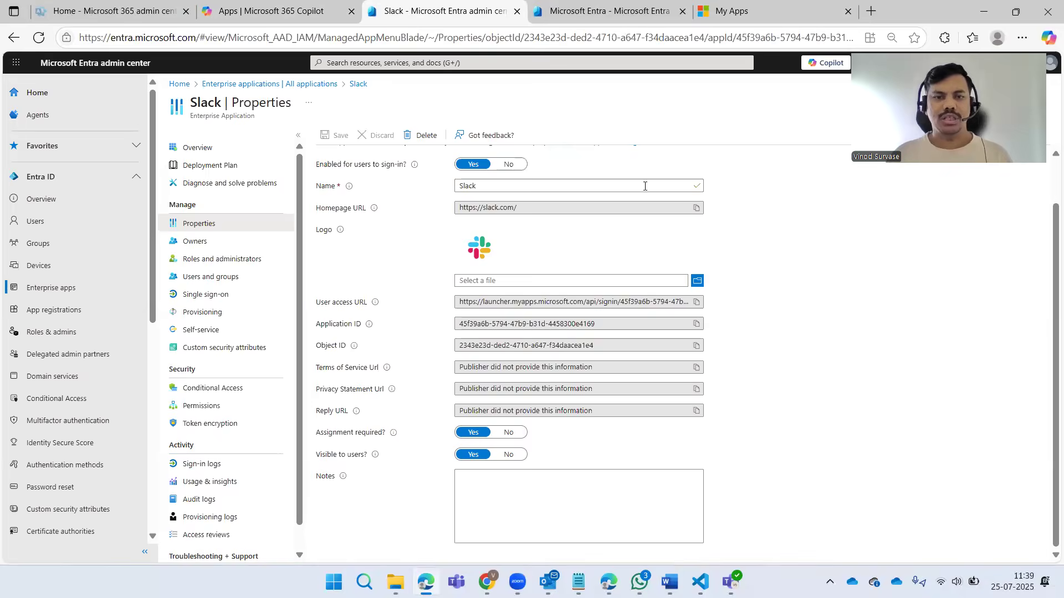
pyautogui.hotkey('ctrl', 'Tab')
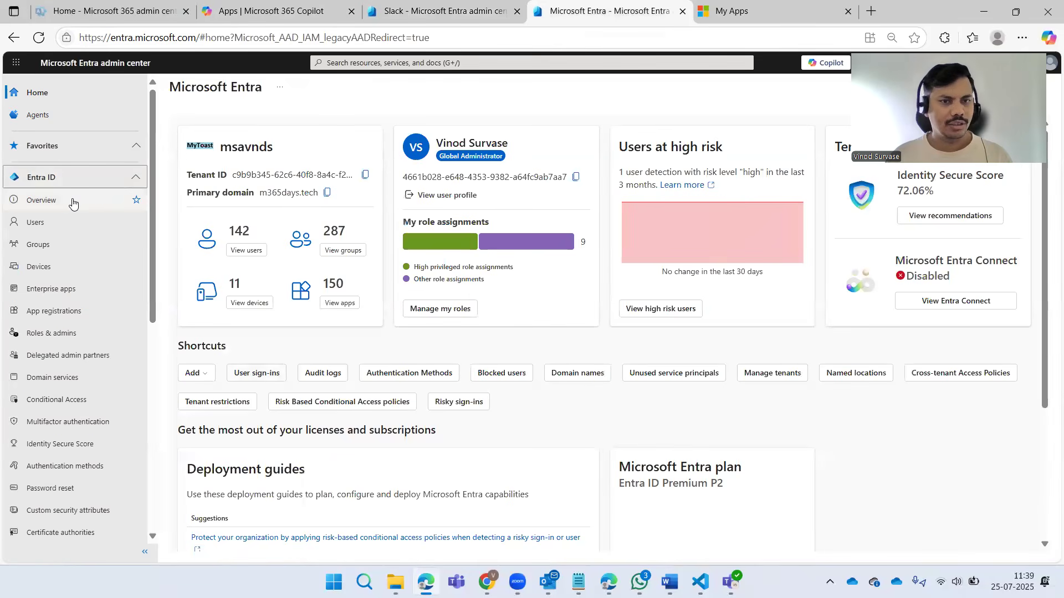
pyautogui.click(73, 291)
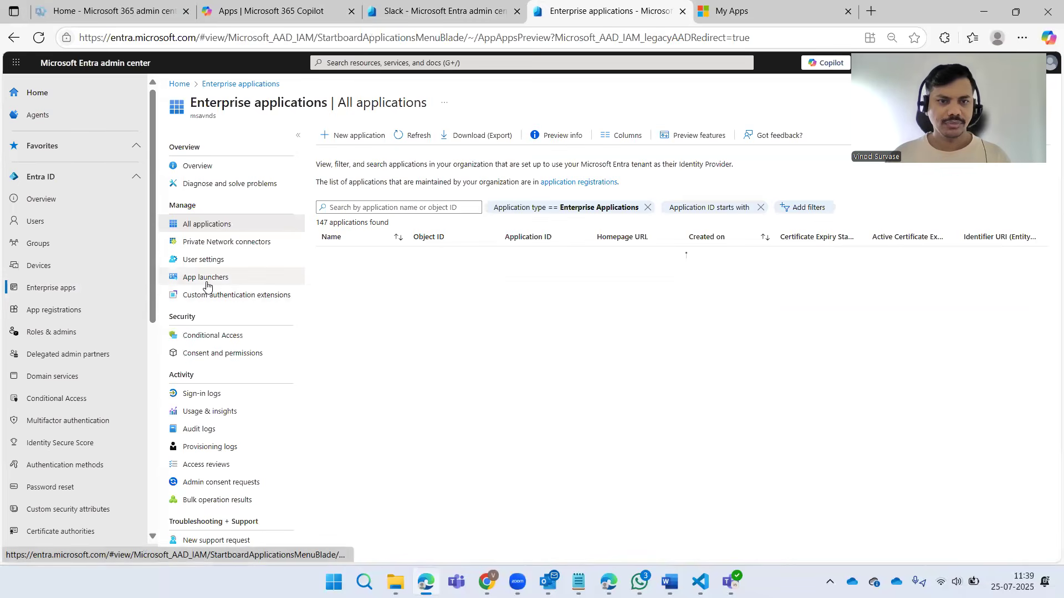
pyautogui.click(206, 280)
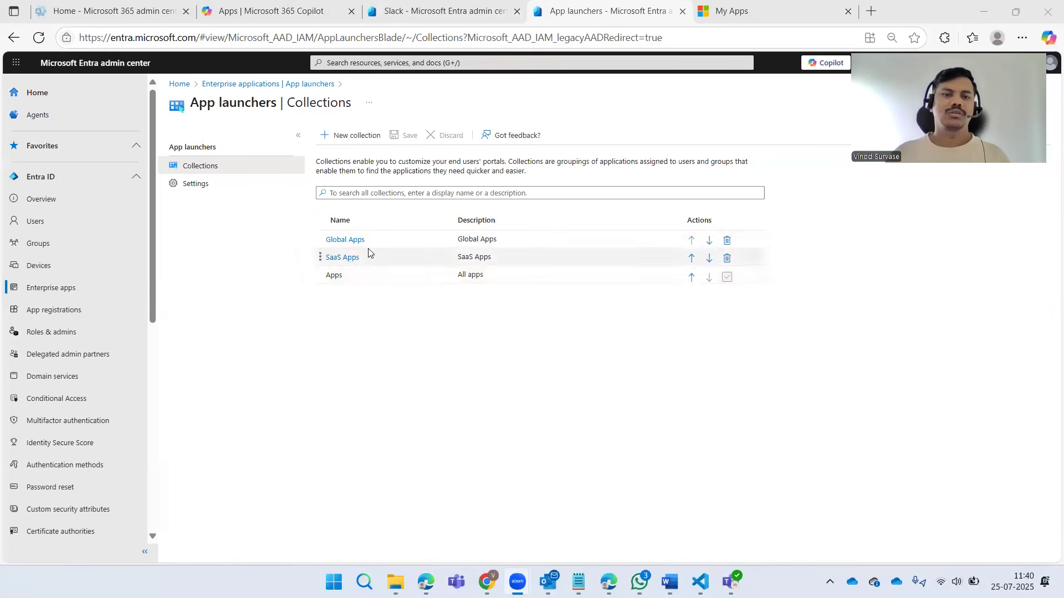
pyautogui.click(354, 258)
pyautogui.click(375, 266)
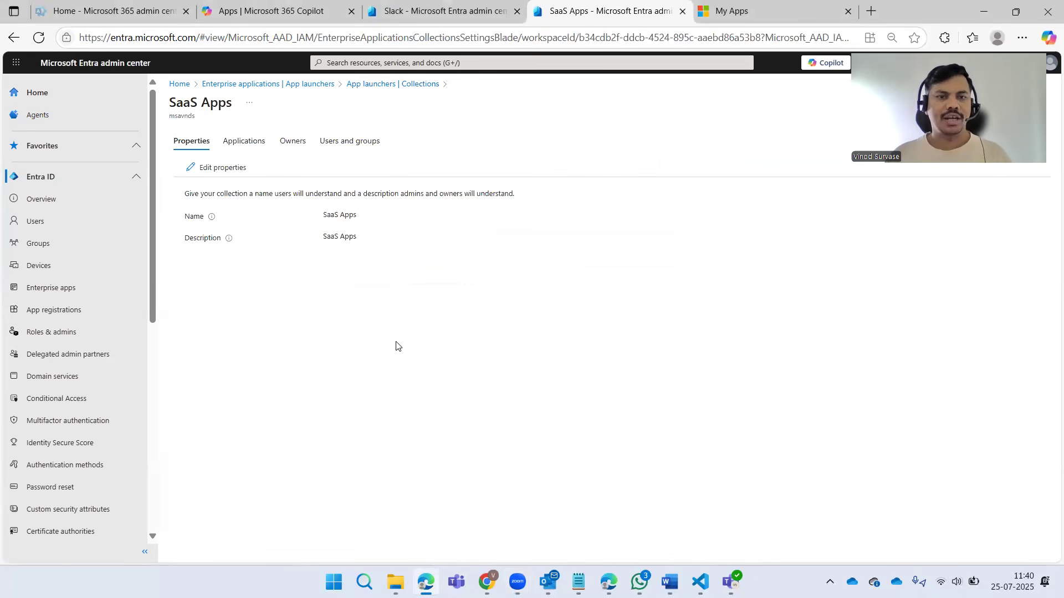
# - Add the 360 Online application to the SaaS Apps collection and save the collection
pyautogui.click(239, 141)
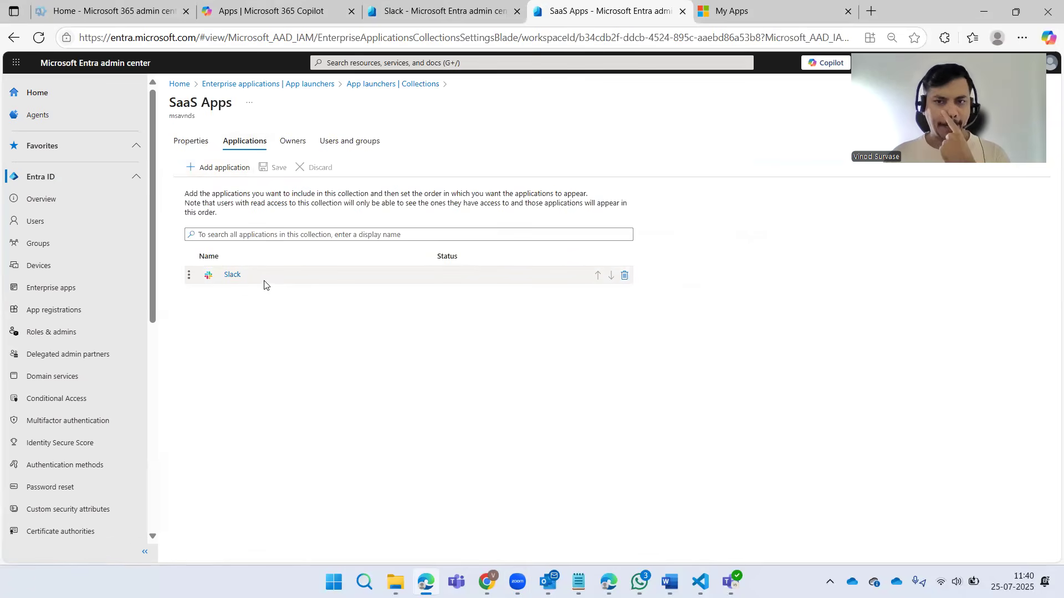
pyautogui.click(214, 164)
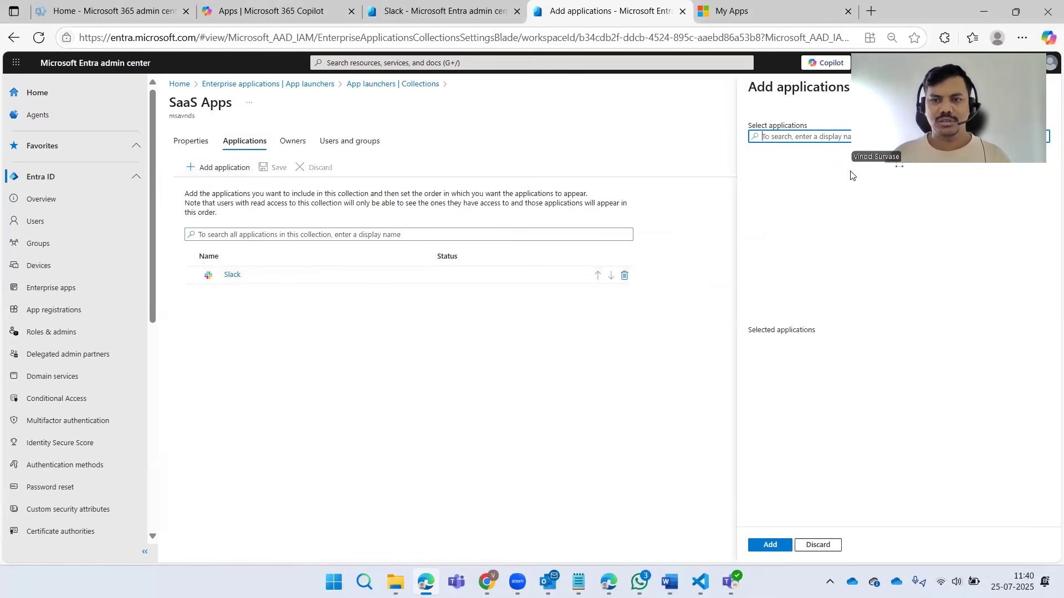
pyautogui.moveTo(703, 149); pyautogui.dragTo(456, 399)
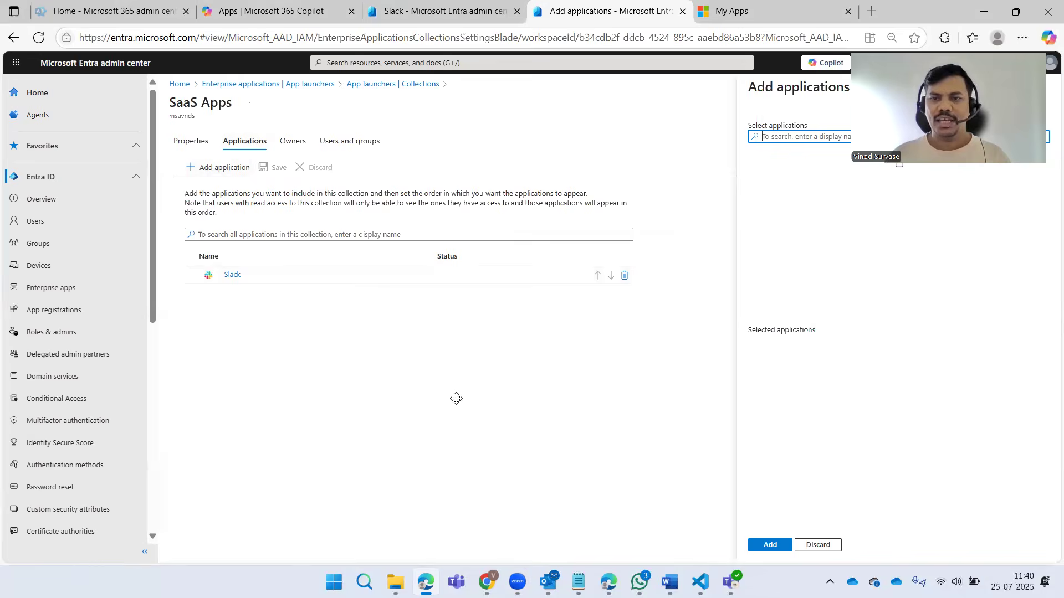
pyautogui.click(787, 168)
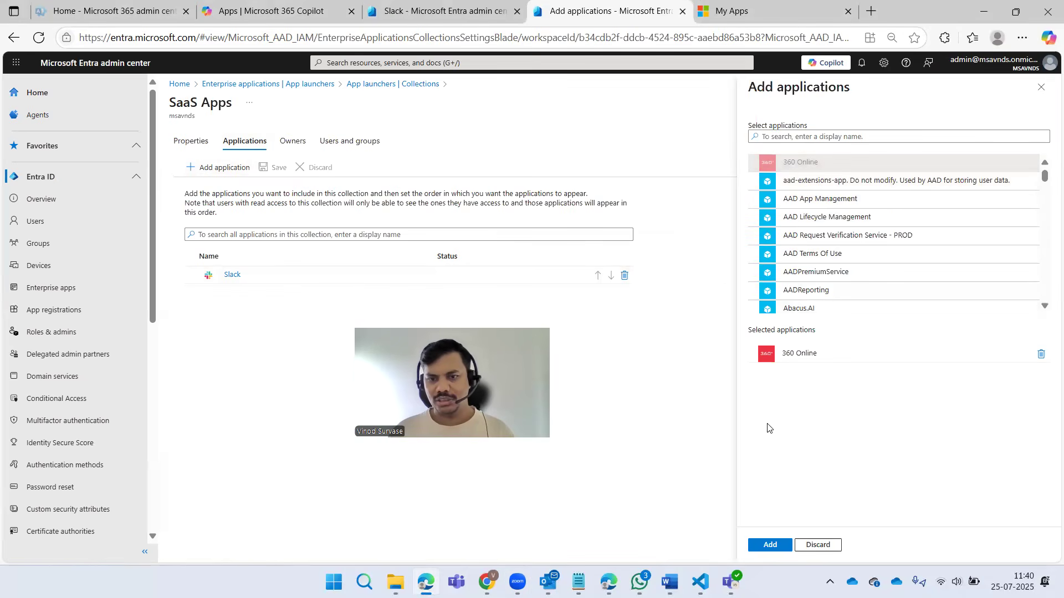
pyautogui.click(769, 543)
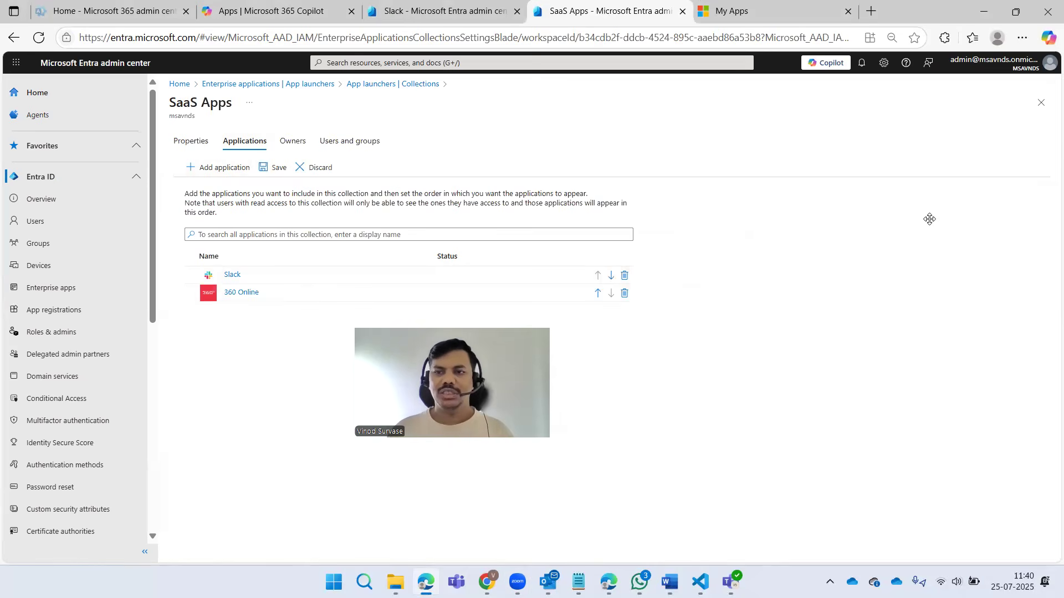
pyautogui.click(276, 176)
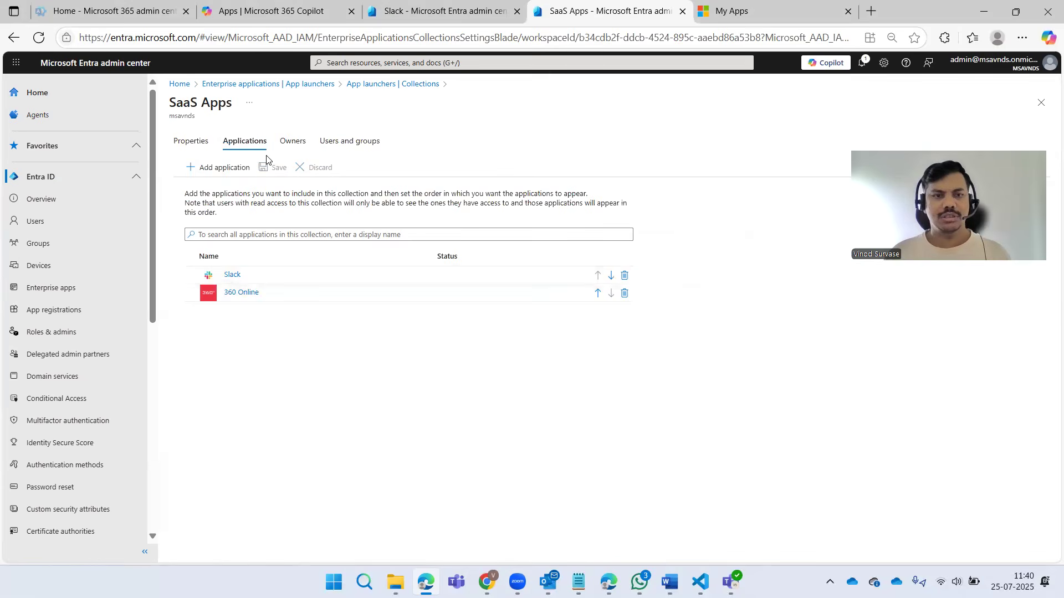
# - Review the SaaS Apps collection's owners and assigned users, and browse the users and groups available to add without selecting any
pyautogui.click(283, 144)
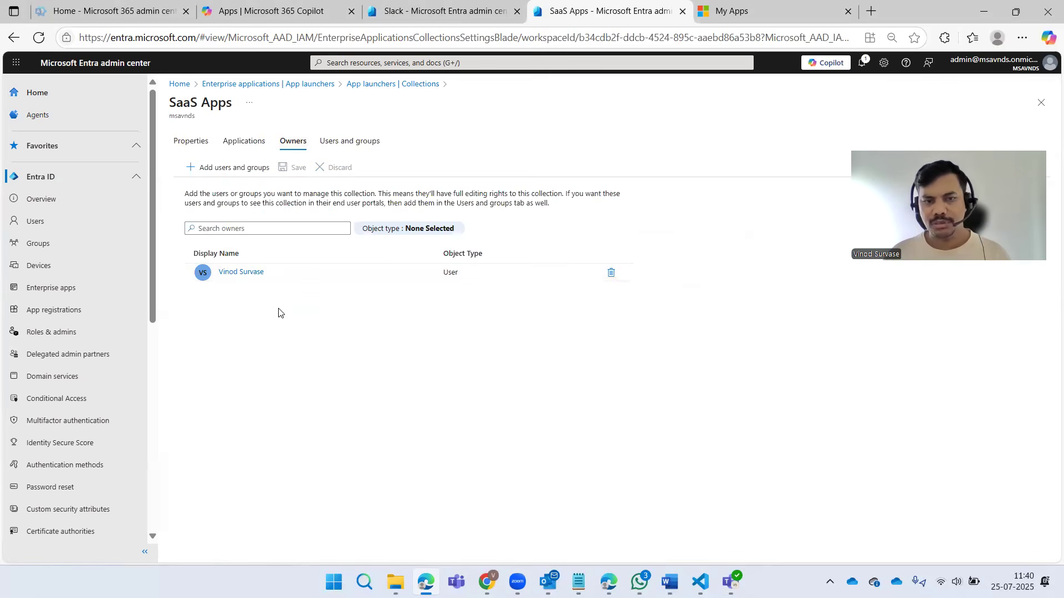
pyautogui.click(345, 142)
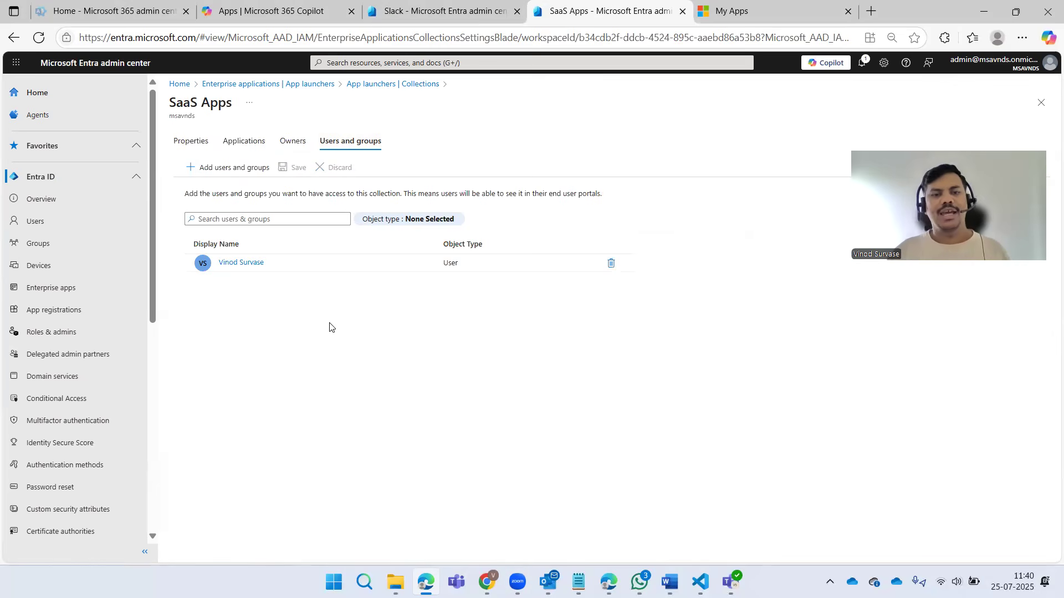
pyautogui.click(227, 167)
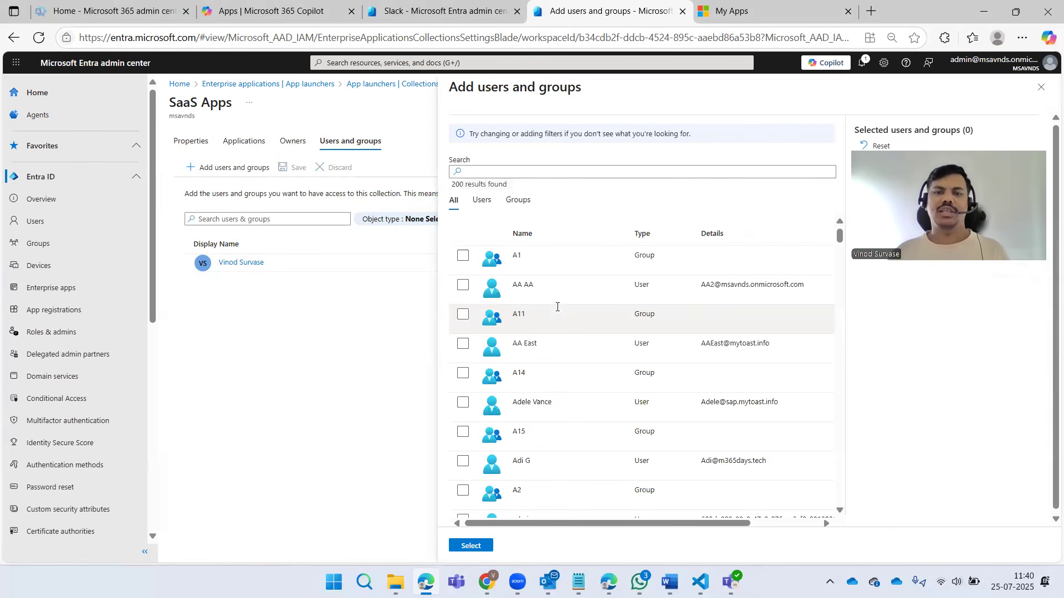
pyautogui.scroll(-5, 532, 346)
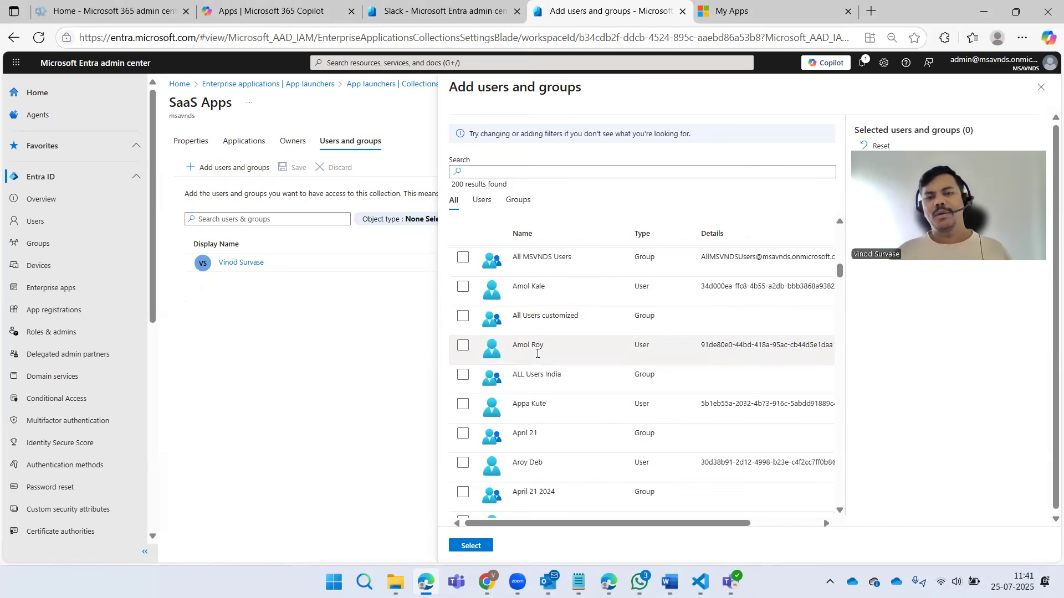
pyautogui.scroll(-5, 538, 361)
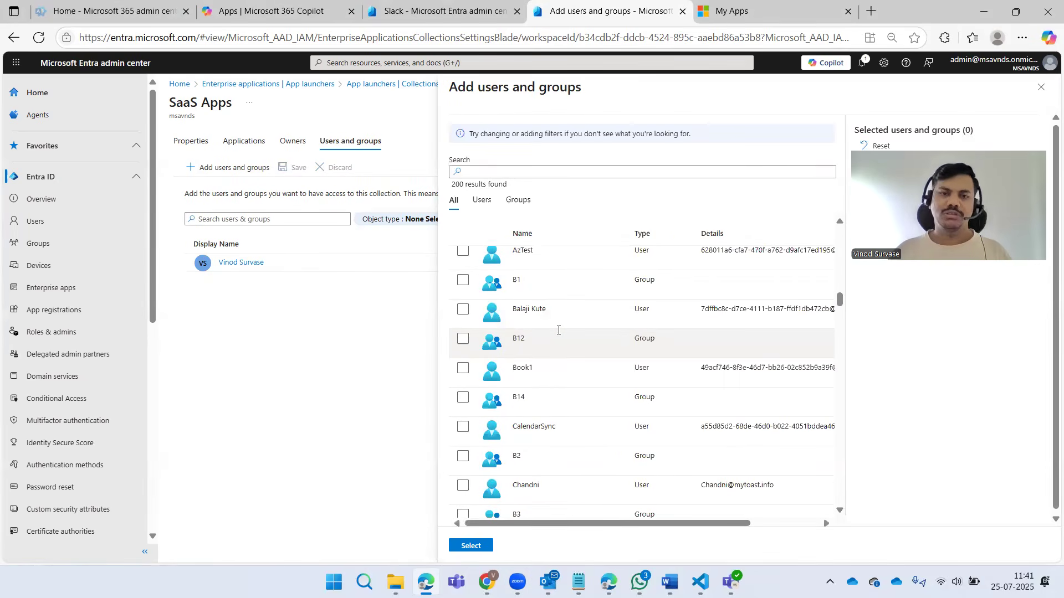
pyautogui.scroll(-5, 559, 330)
pyautogui.scroll(-5, 558, 331)
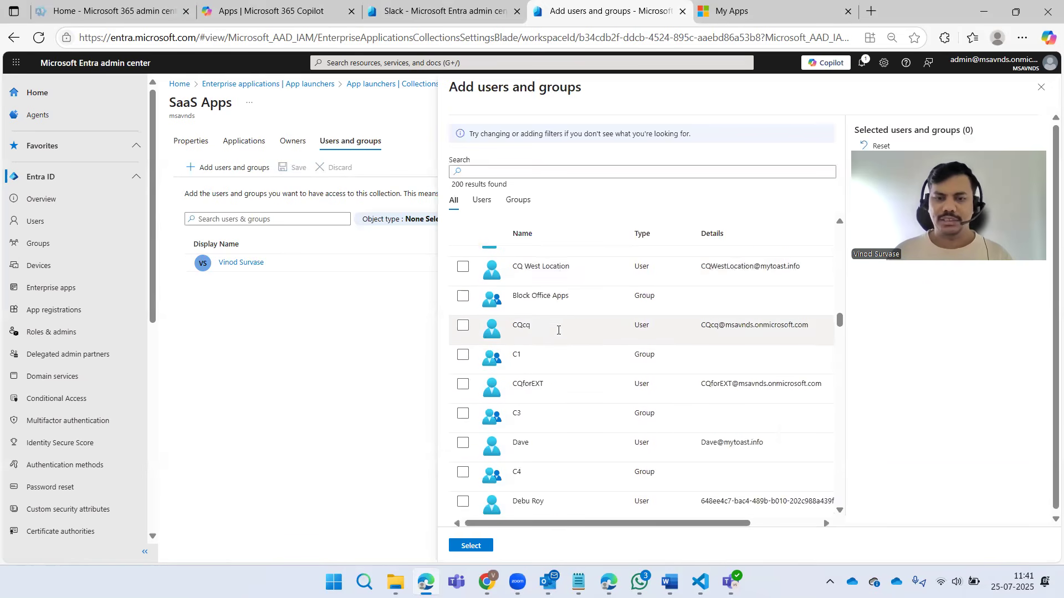
pyautogui.scroll(15, 557, 330)
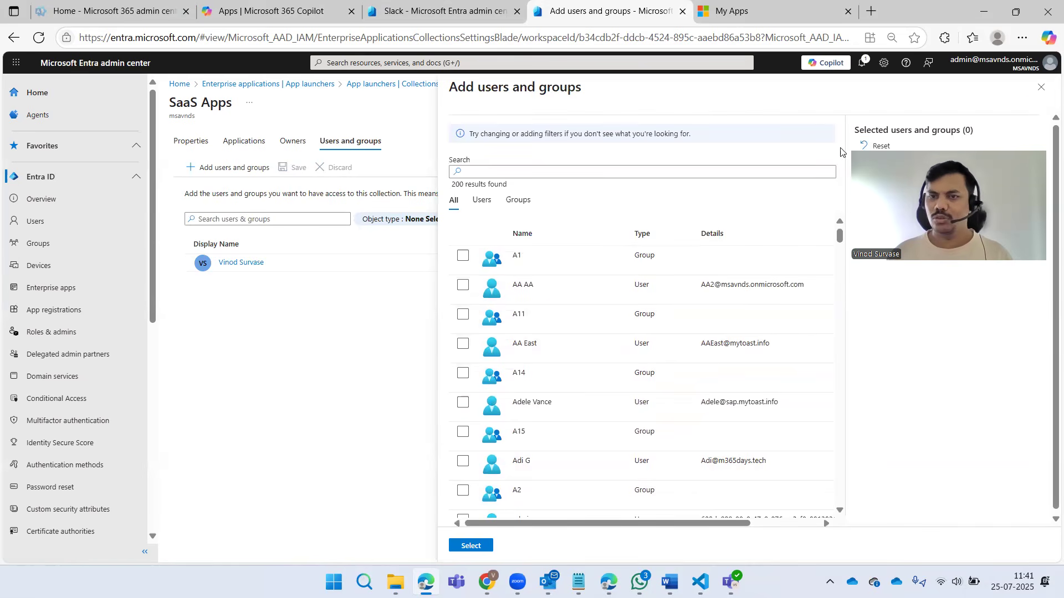
pyautogui.click(1041, 86)
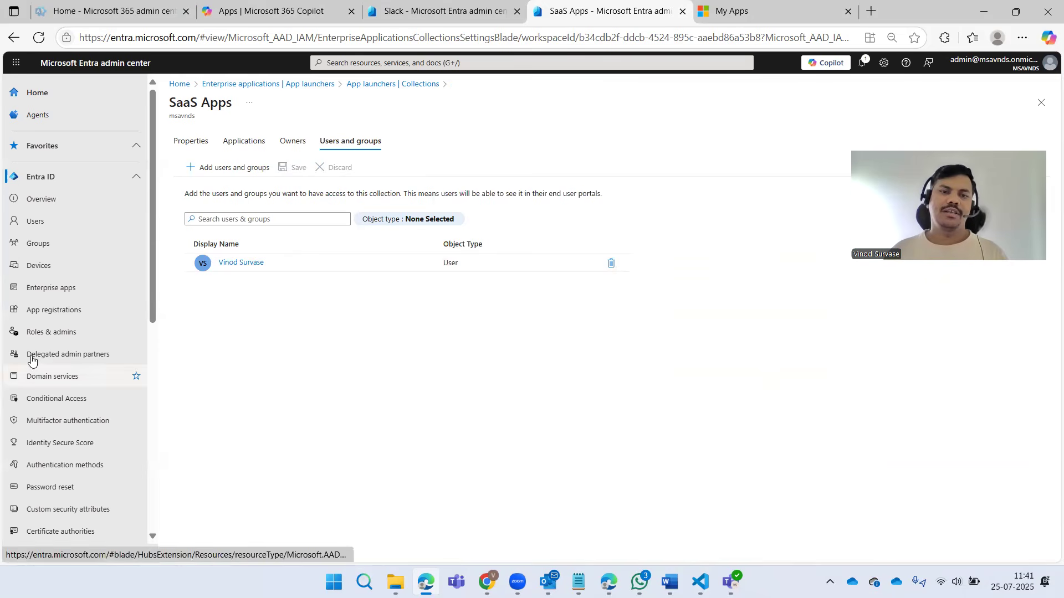
# - Review the SaaS Apps collection's applications and properties, and return to the list of collections
pyautogui.click(232, 142)
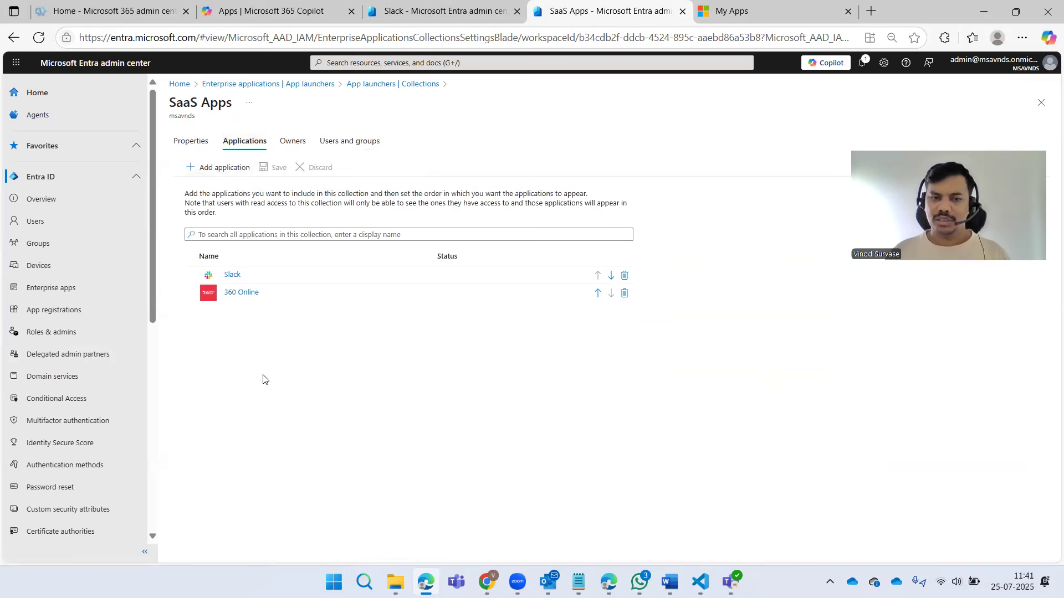
pyautogui.click(191, 143)
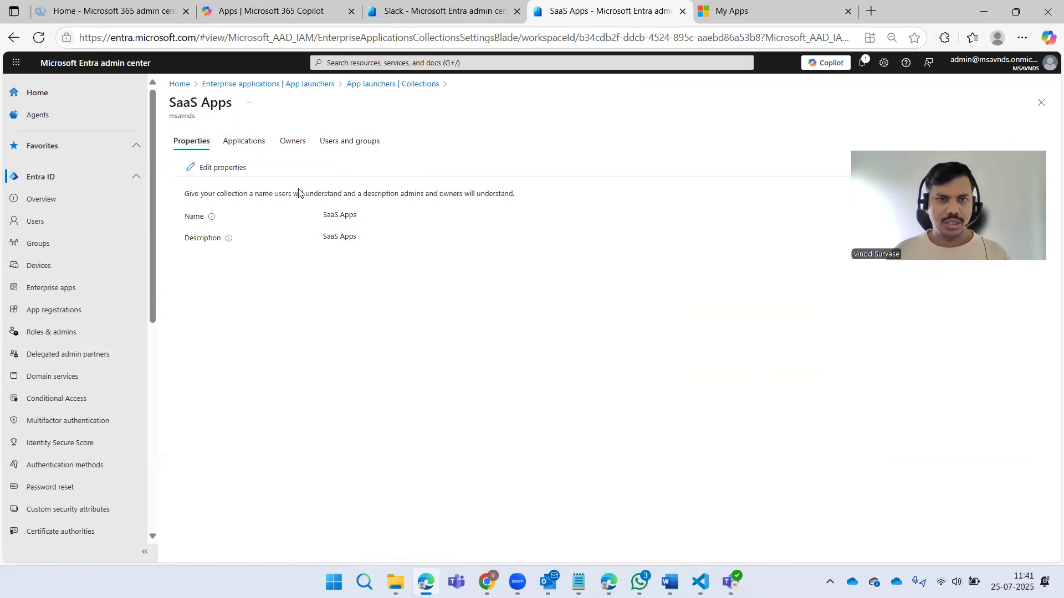
pyautogui.click(361, 89)
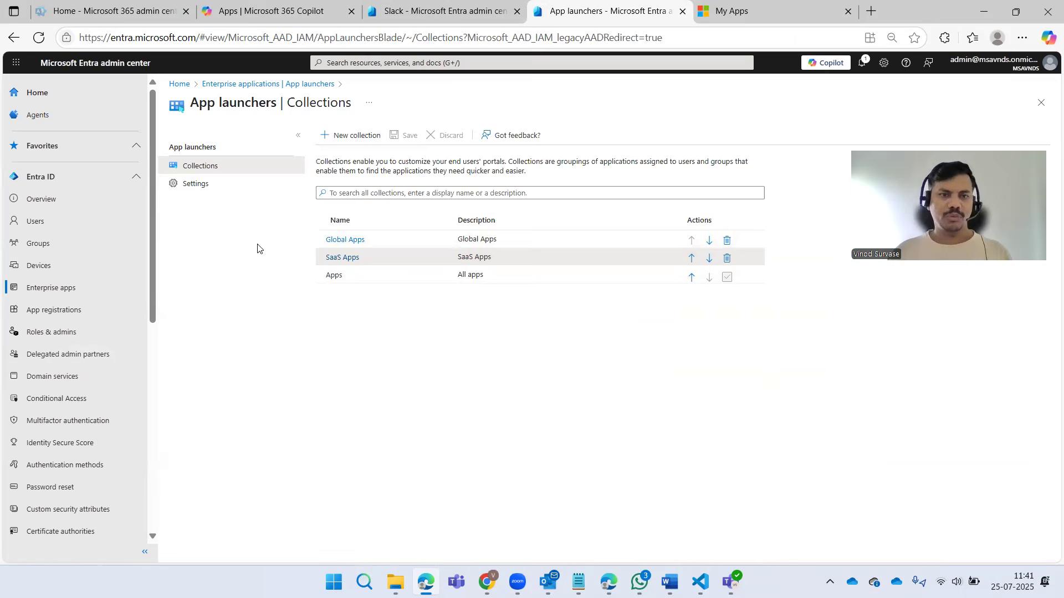
# - Show the app launcher settings and toggle "Users can only see Microsoft 365 apps in the Microsoft 365 portal" on and back off
pyautogui.click(190, 185)
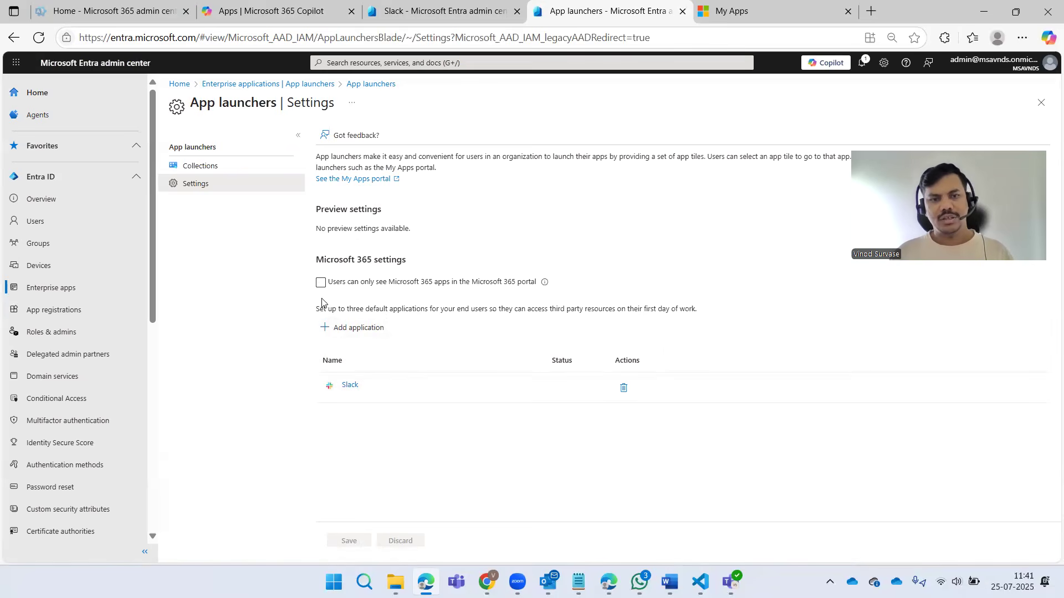
pyautogui.click(364, 287)
pyautogui.click(339, 282)
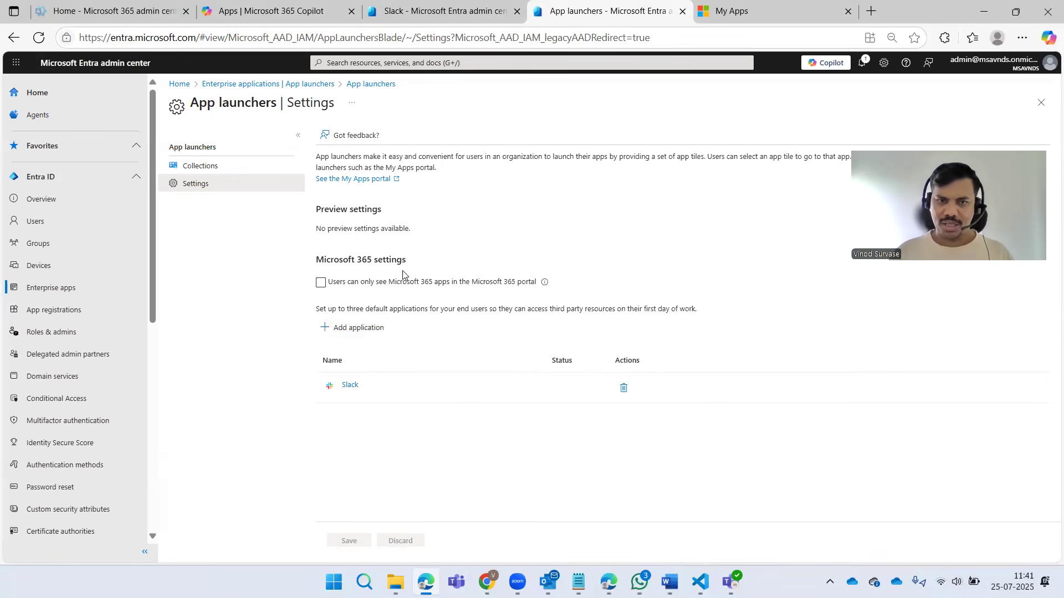
pyautogui.click(344, 290)
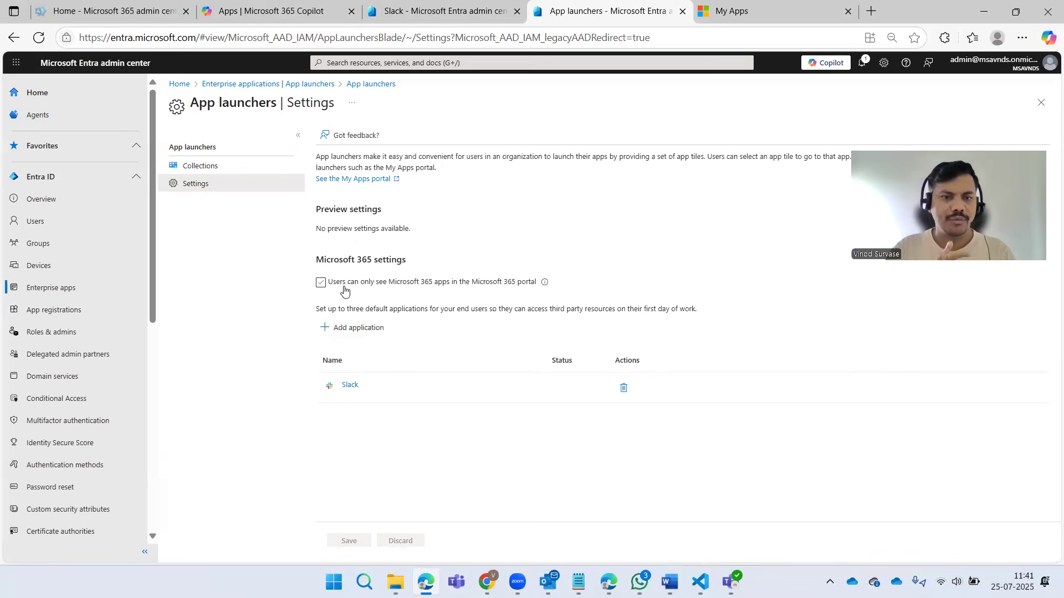
pyautogui.click(344, 290)
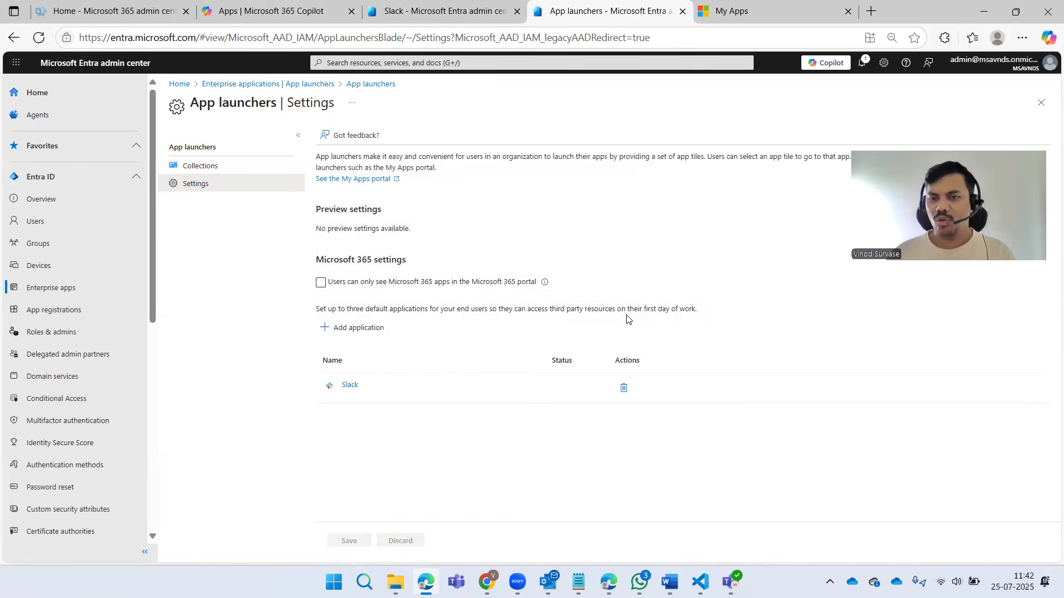
# - Highlight the note about setting up to three default applications, toggling the Microsoft 365-apps-only option on and off again in between
pyautogui.moveTo(467, 309); pyautogui.dragTo(694, 325)
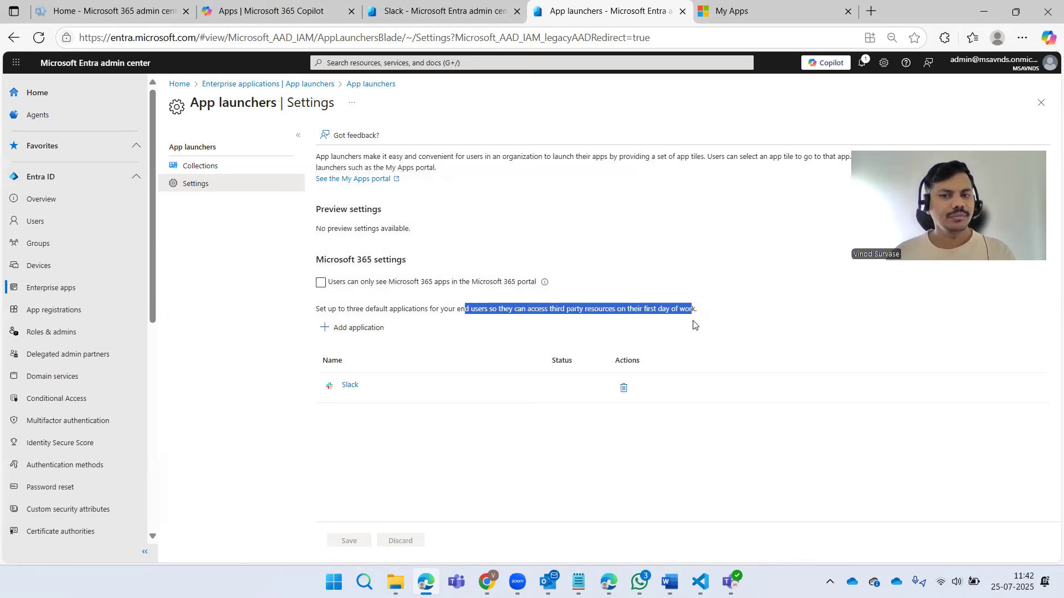
pyautogui.click(628, 309)
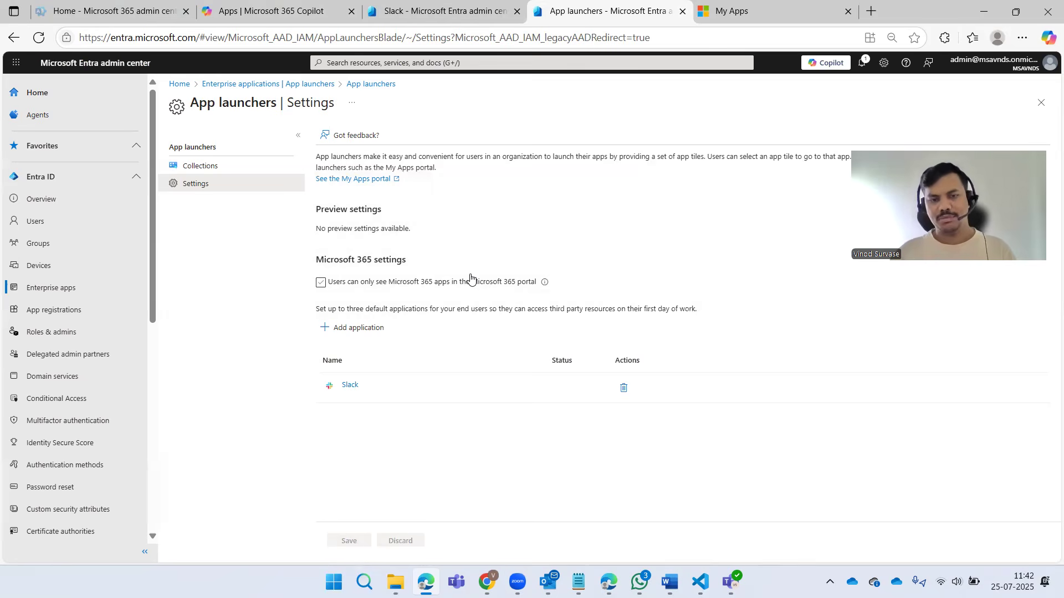
pyautogui.click(496, 288)
pyautogui.click(444, 286)
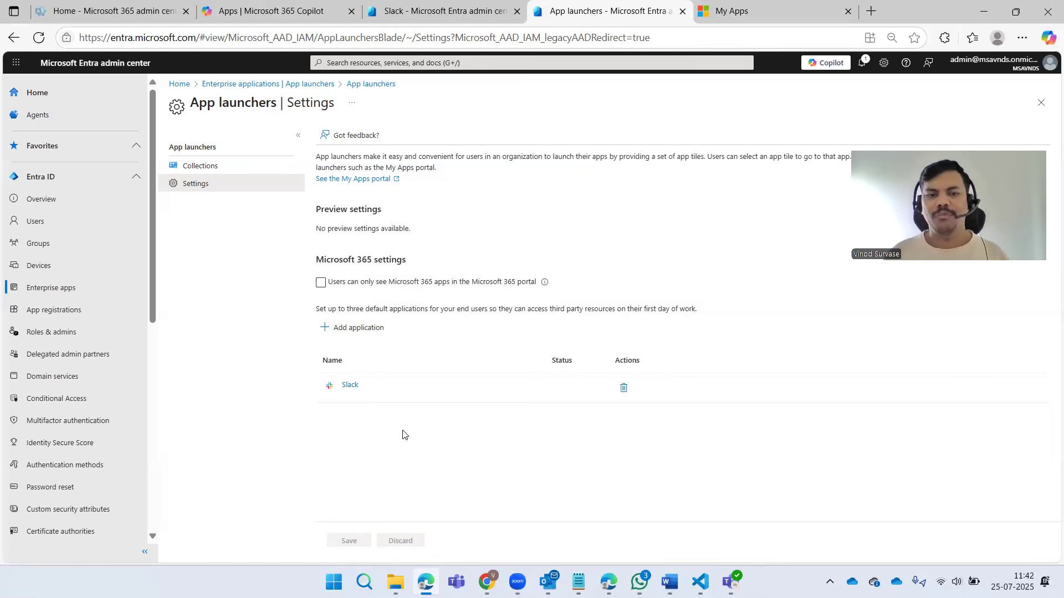
pyautogui.moveTo(386, 308); pyautogui.dragTo(681, 298)
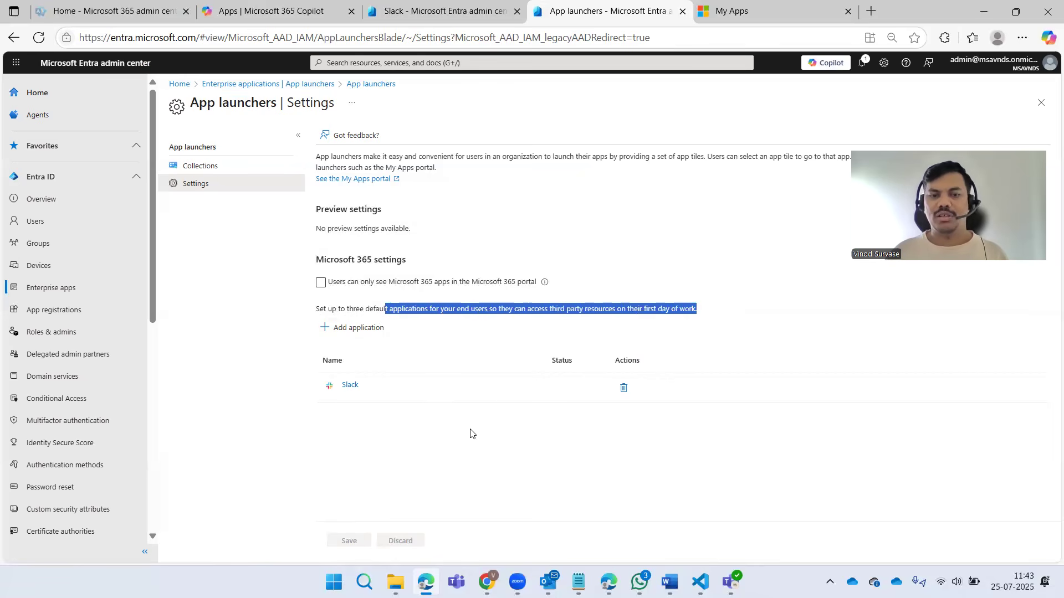
pyautogui.click(446, 440)
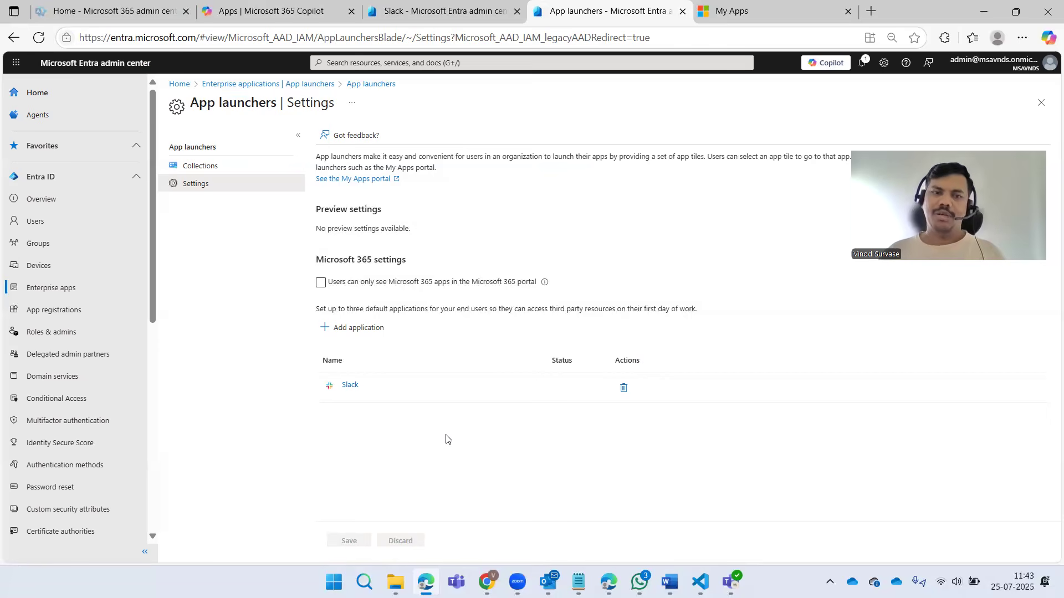
# - Start a new app launcher collection with "Web Apps" as both its name and description
pyautogui.click(214, 169)
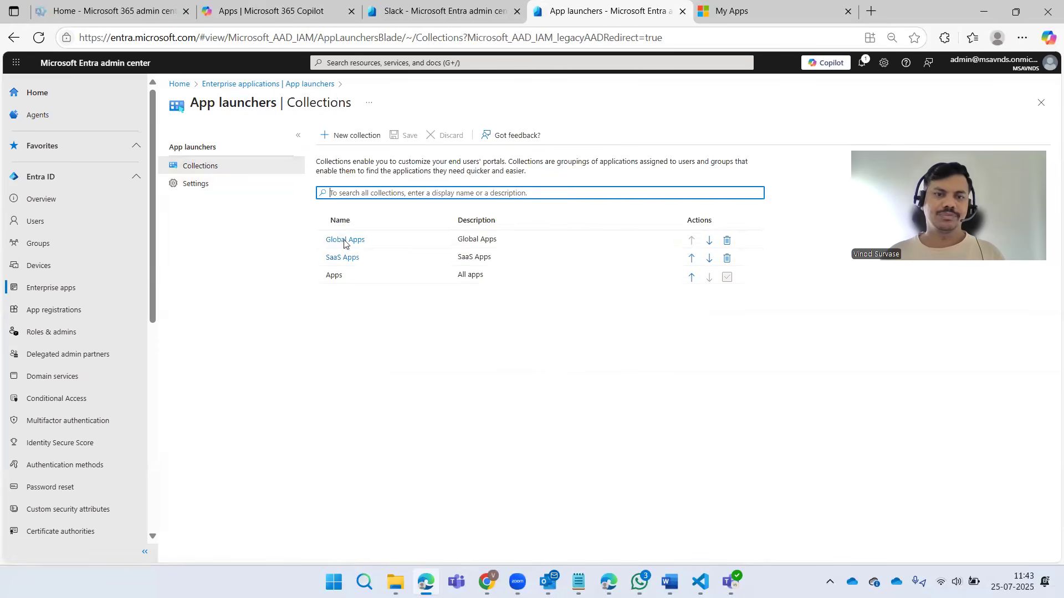
pyautogui.click(331, 137)
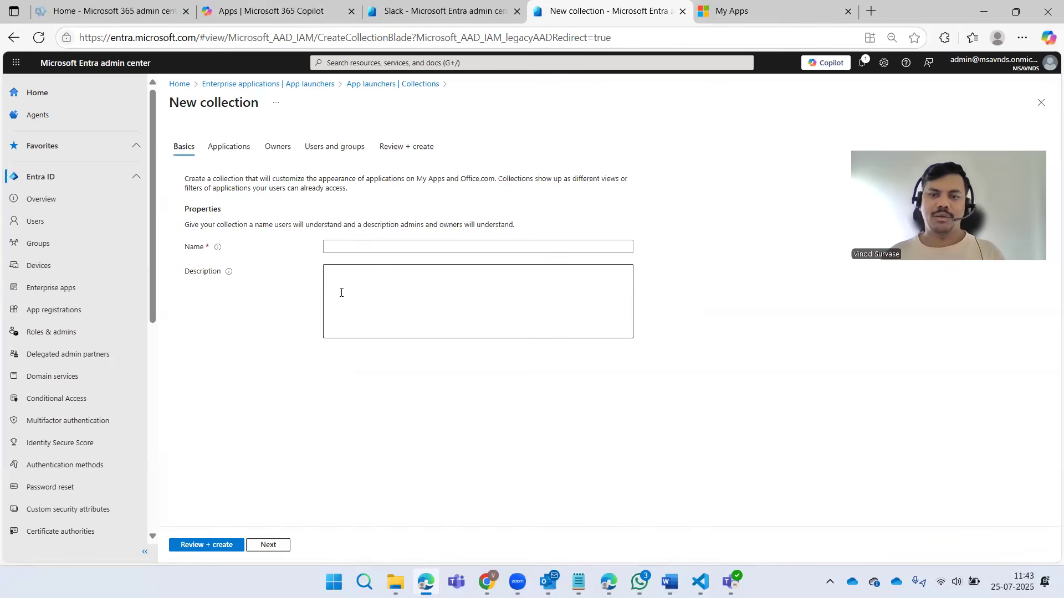
pyautogui.click(361, 246)
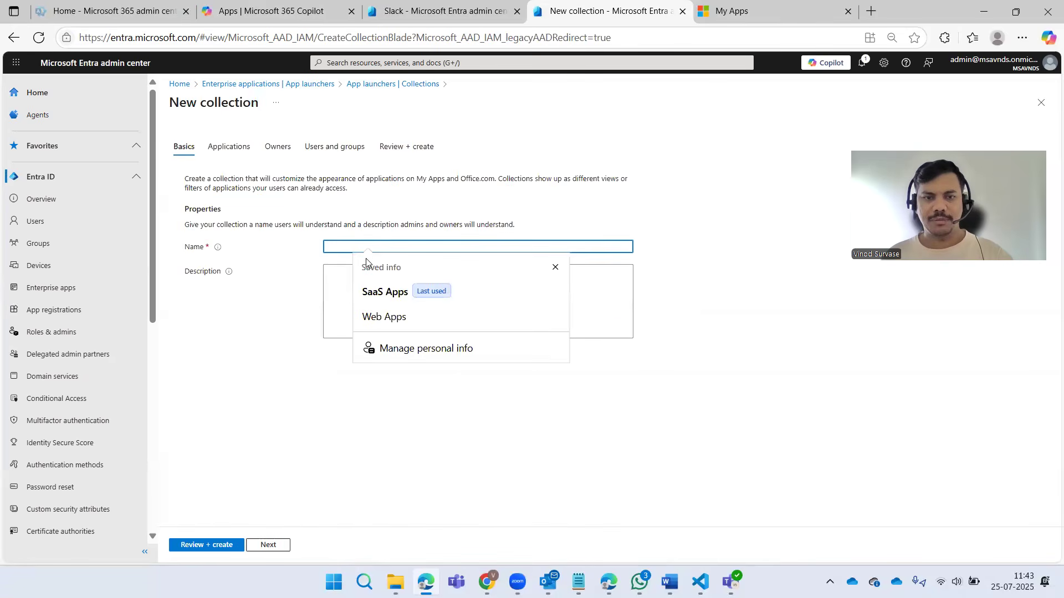
pyautogui.click(377, 317)
pyautogui.hotkey('ctrl', 'a')
pyautogui.hotkey('ctrl', 'c')
pyautogui.click(366, 288)
pyautogui.hotkey('ctrl', 'v')
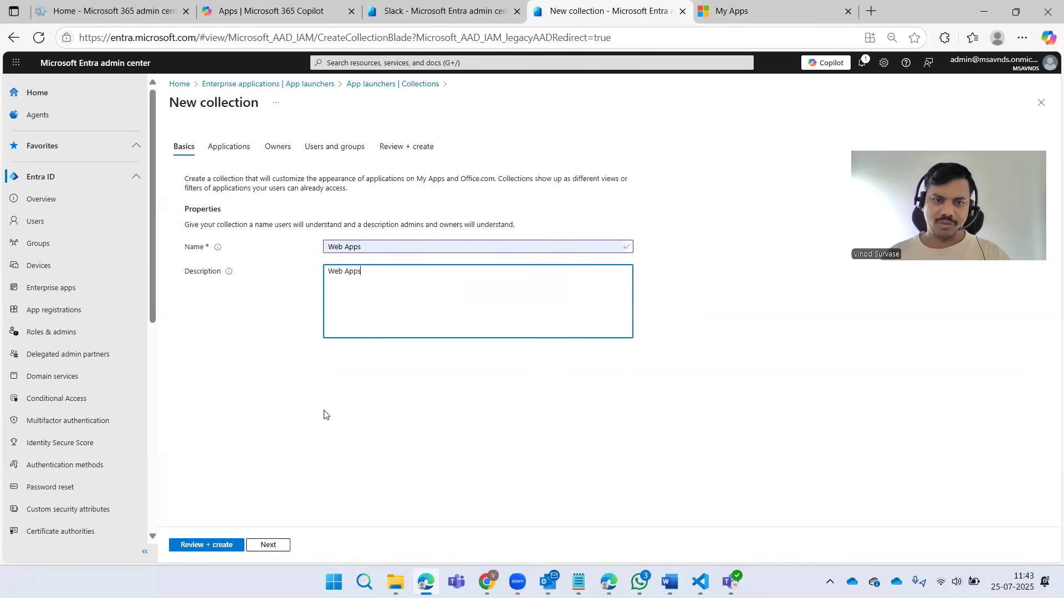
# - Add the 360 Online and AAD Terms Of Use applications to the new Web Apps collection
pyautogui.click(268, 545)
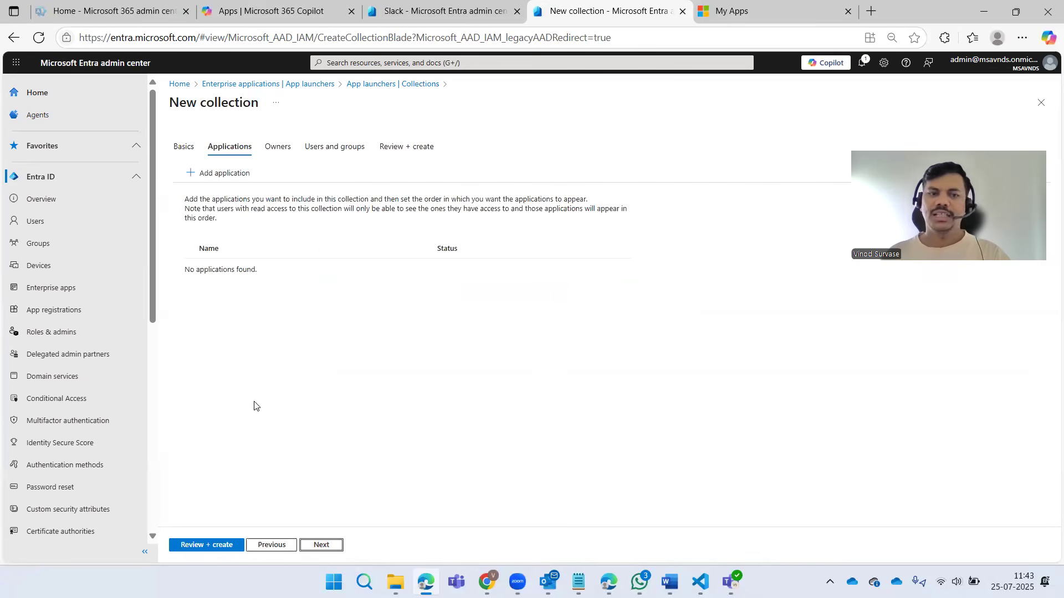
pyautogui.click(211, 179)
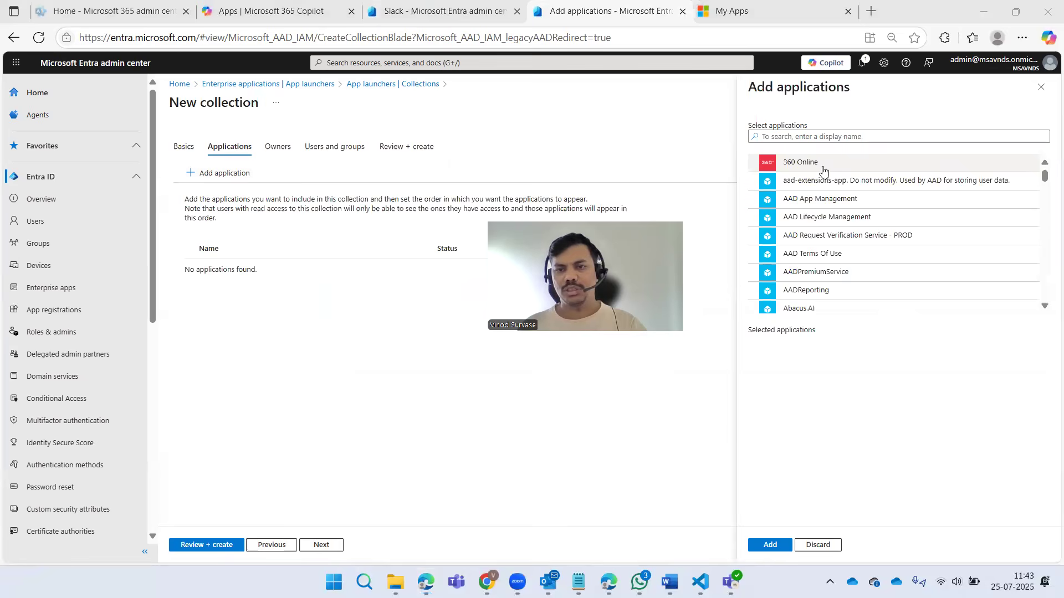
pyautogui.click(825, 164)
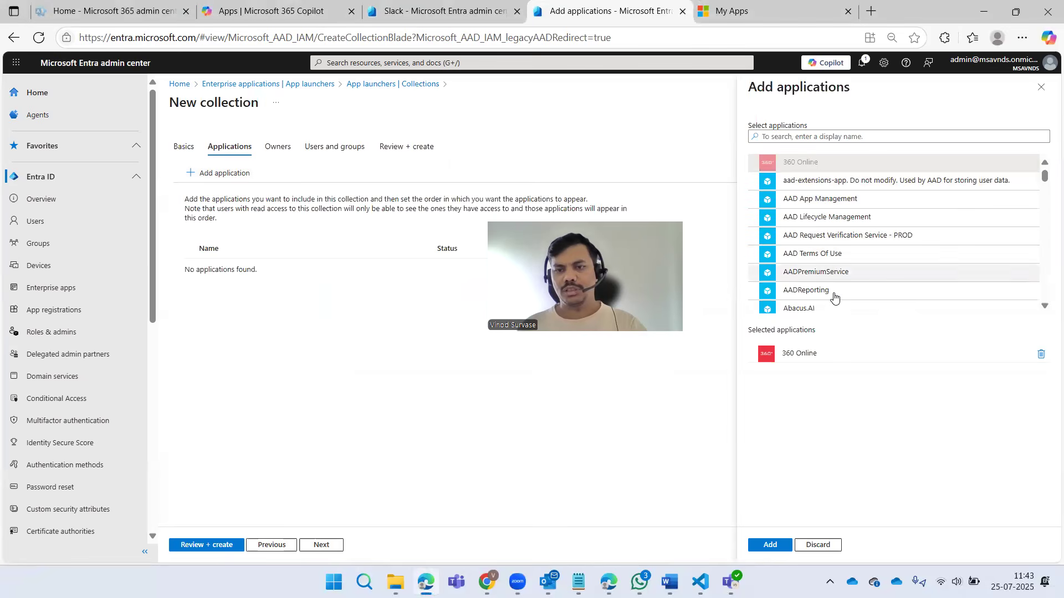
pyautogui.click(814, 254)
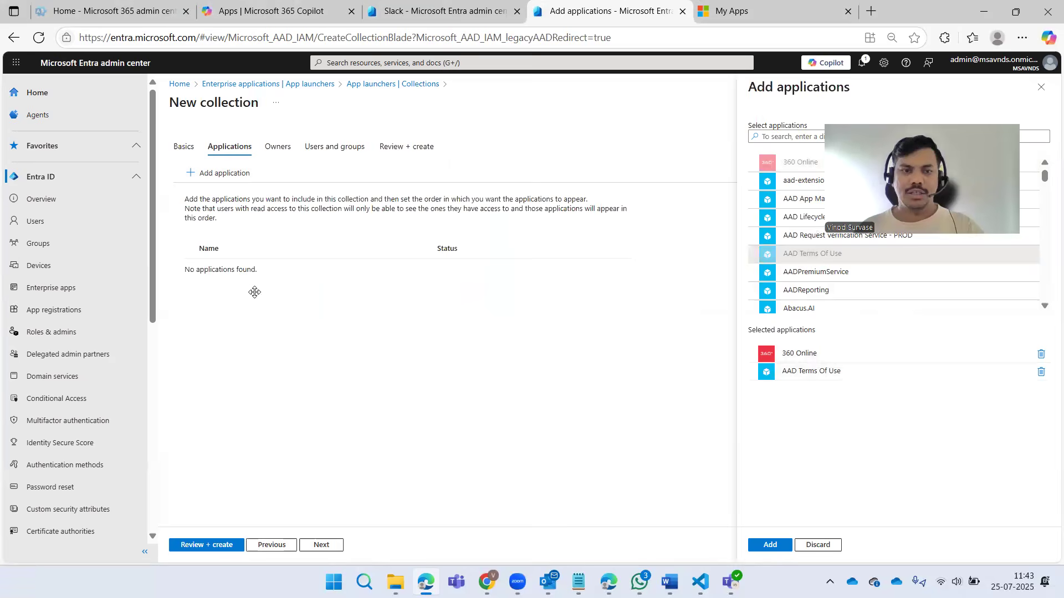
pyautogui.click(770, 544)
# - Leave the collection's owners empty, give the administrator's user account access to it, and create the collection
pyautogui.click(321, 545)
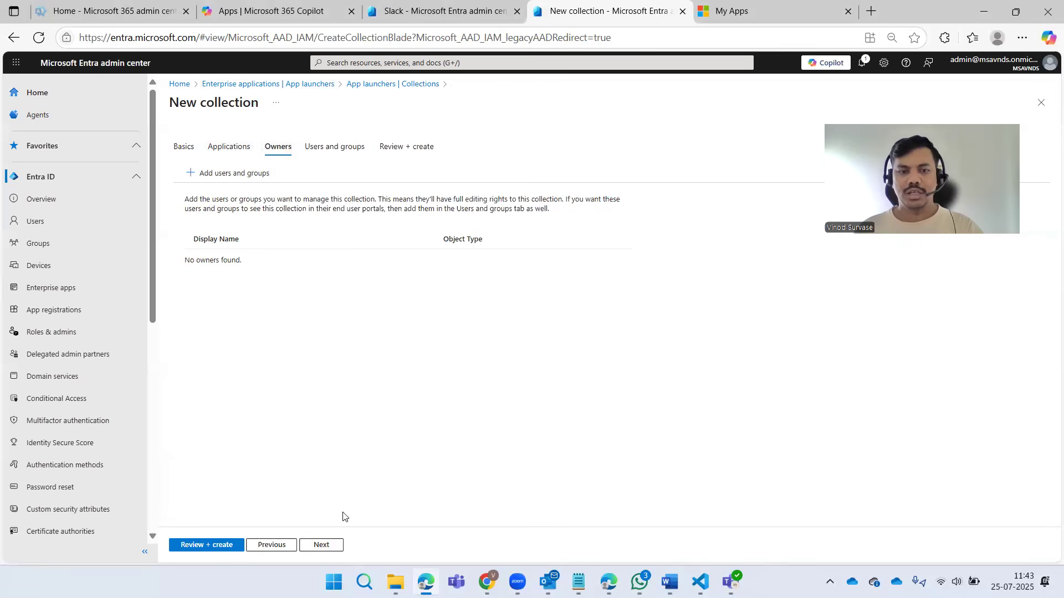
pyautogui.click(322, 545)
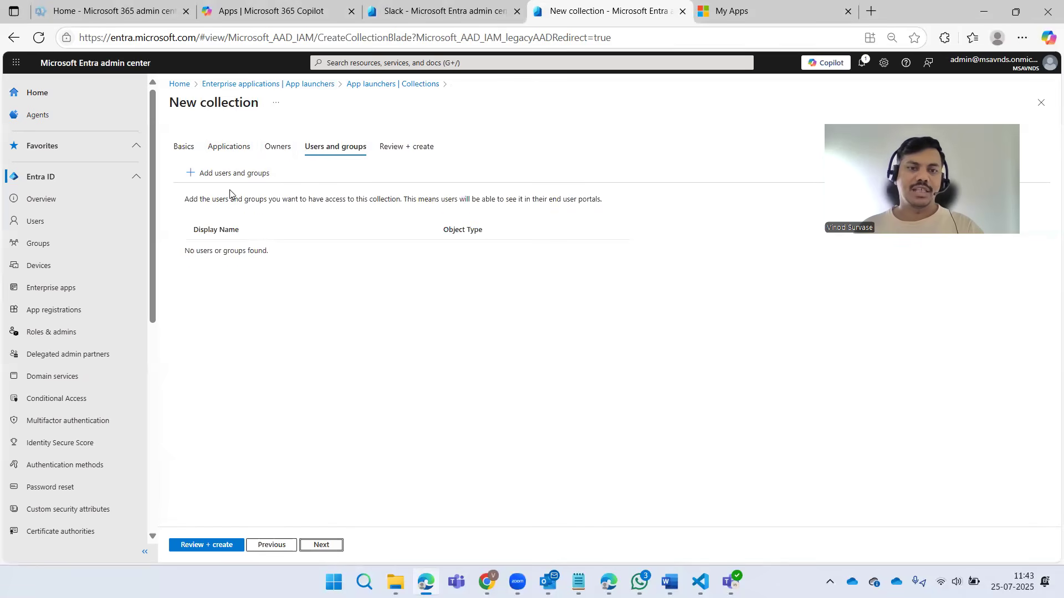
pyautogui.click(230, 175)
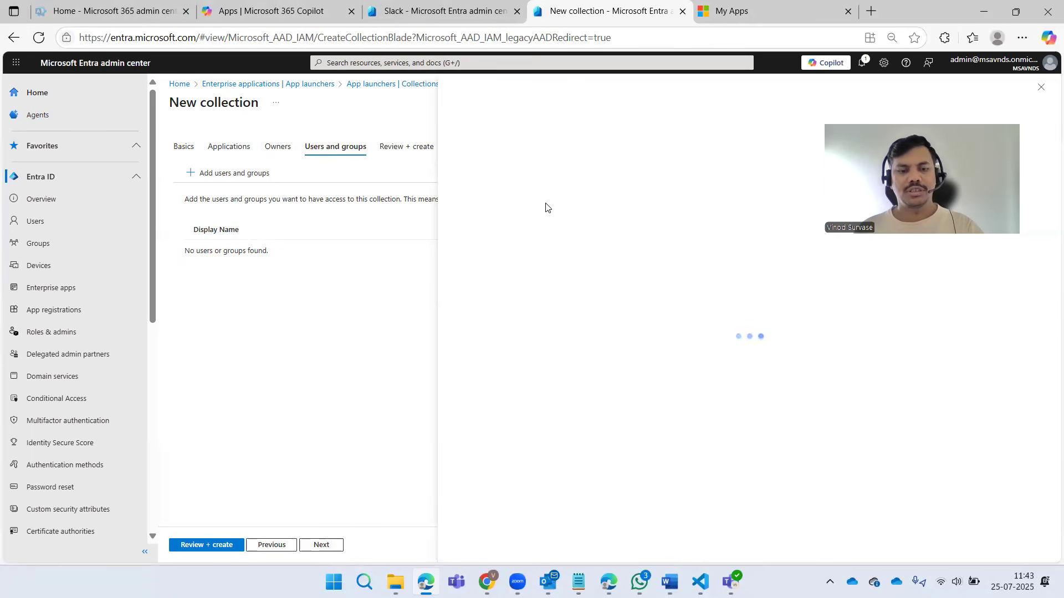
pyautogui.click(557, 171)
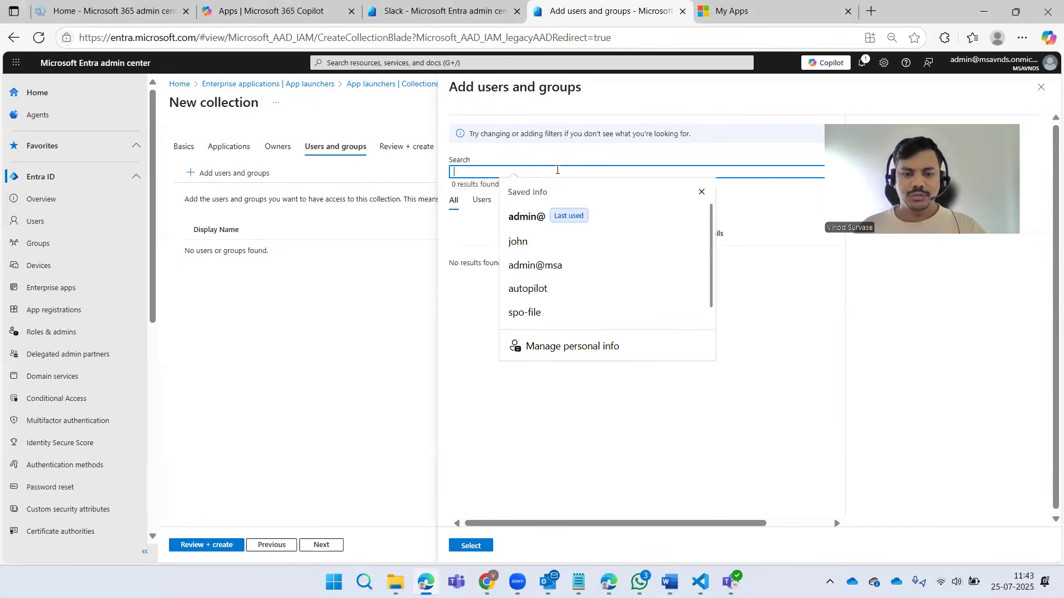
pyautogui.write('admin@')
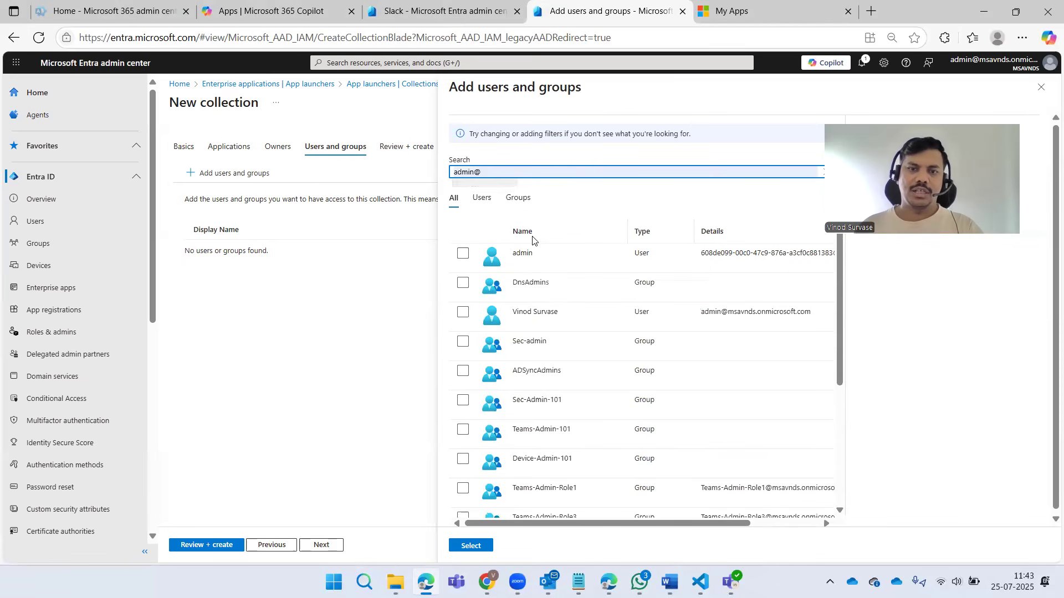
pyautogui.click(463, 257)
pyautogui.click(476, 546)
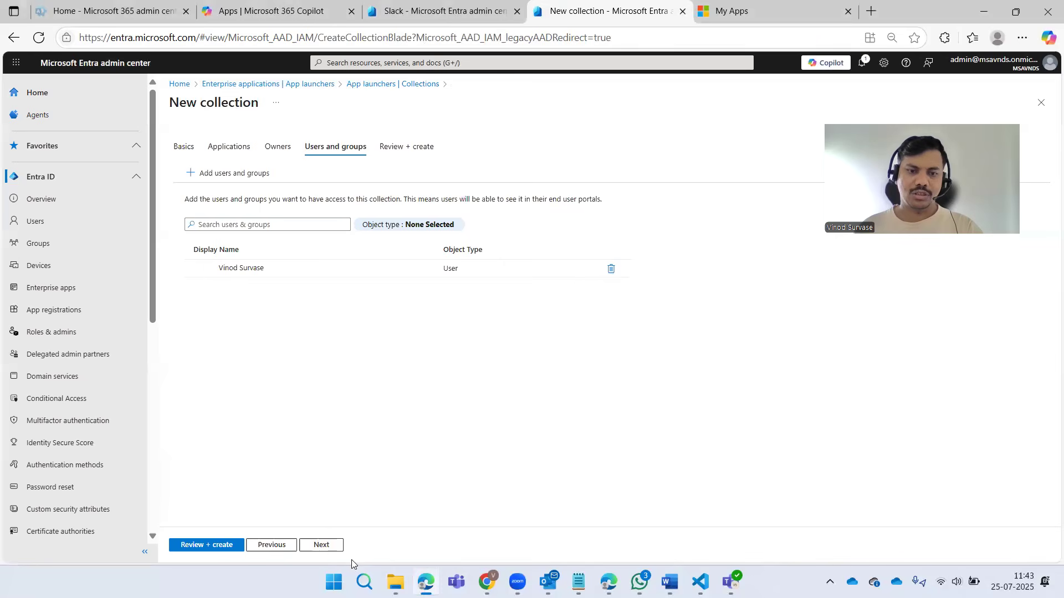
pyautogui.click(327, 546)
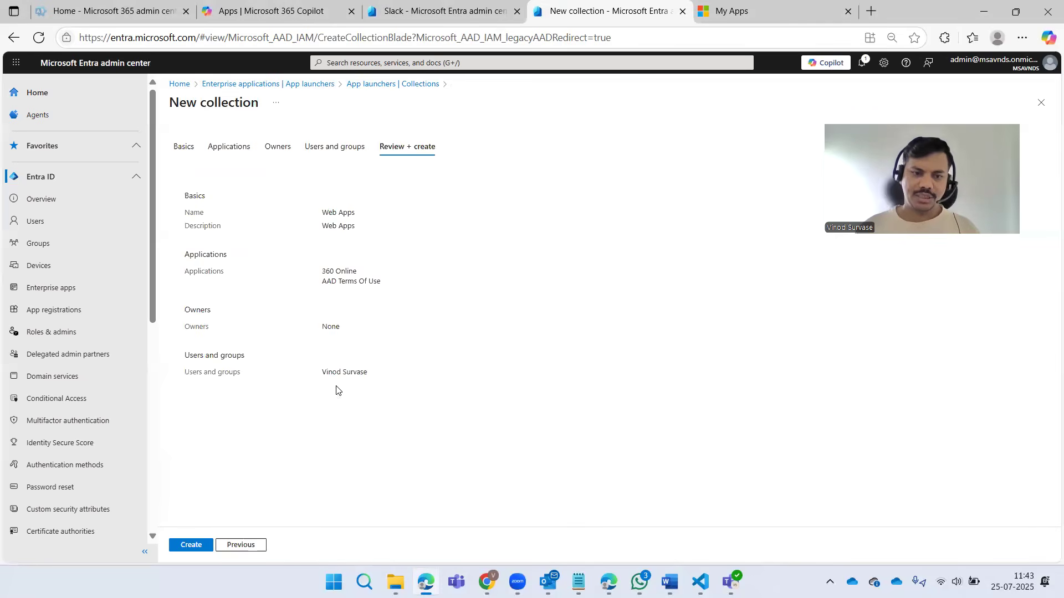
pyautogui.click(191, 546)
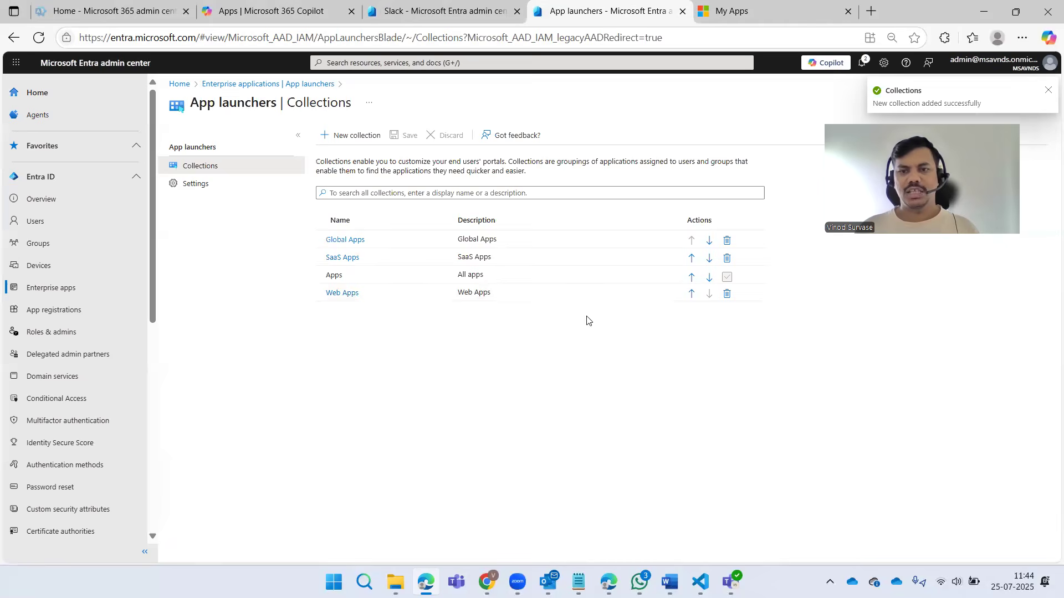
# - Move the Web Apps collection up to first place in the list of collections, above Global Apps
pyautogui.click(691, 294)
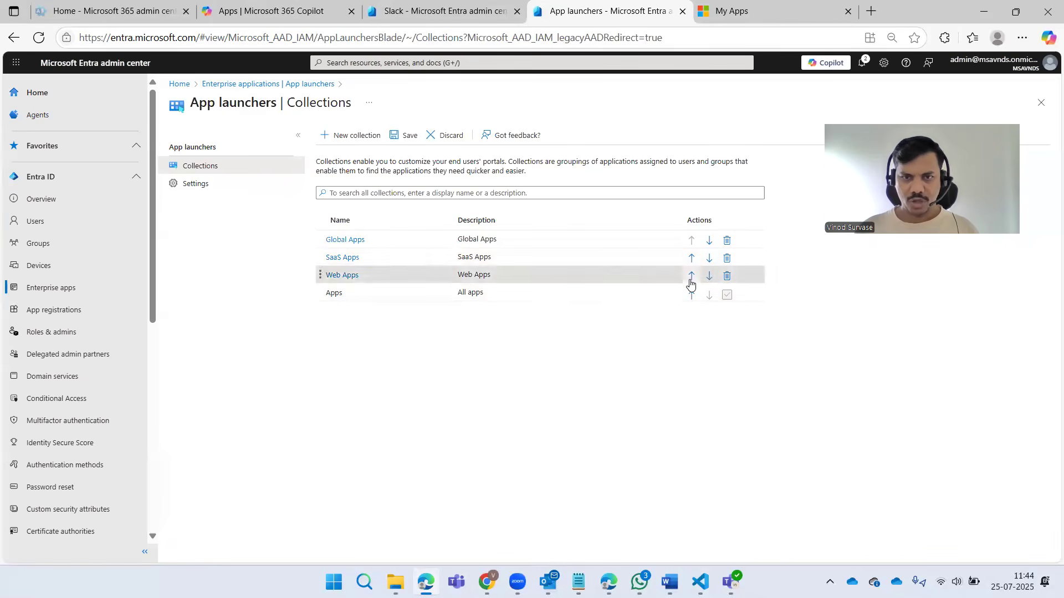
pyautogui.click(692, 275)
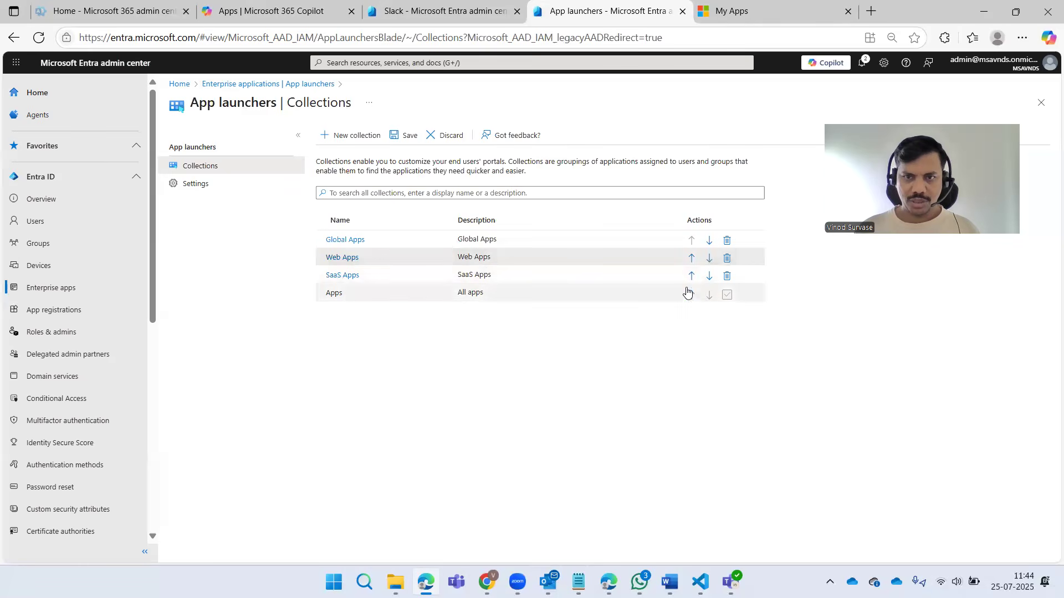
pyautogui.click(691, 258)
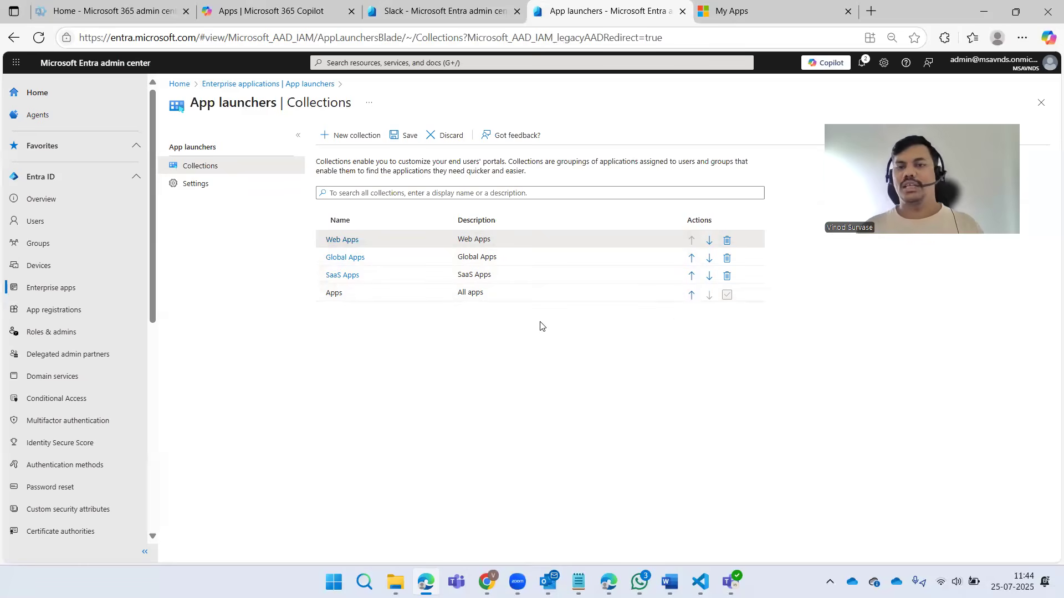
# - Reload the My Apps dashboard and the Microsoft 365 Copilot Apps page to check which collections users see
pyautogui.click(738, 4)
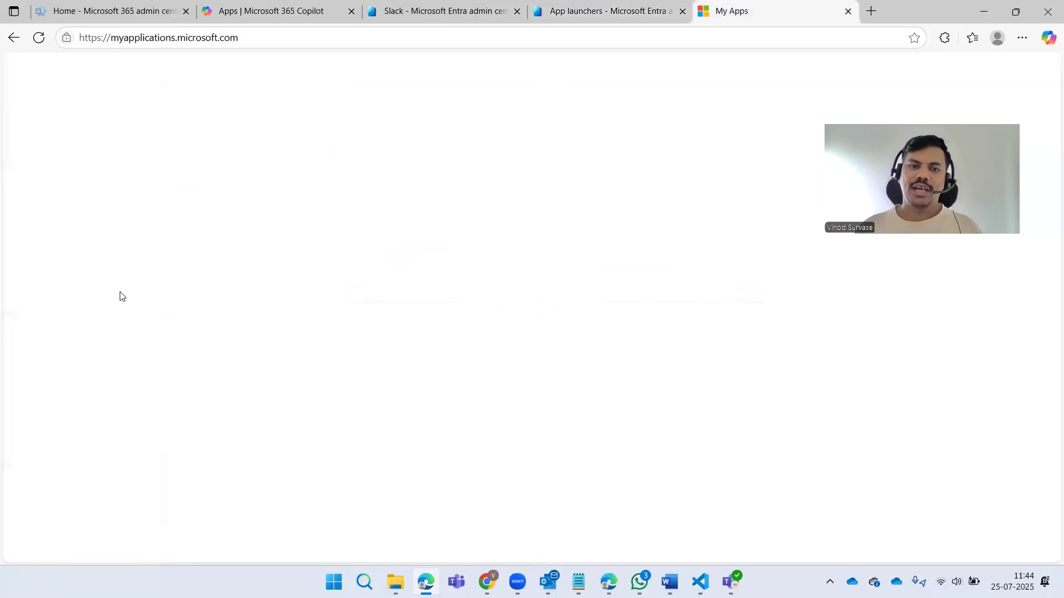
pyautogui.click(39, 37)
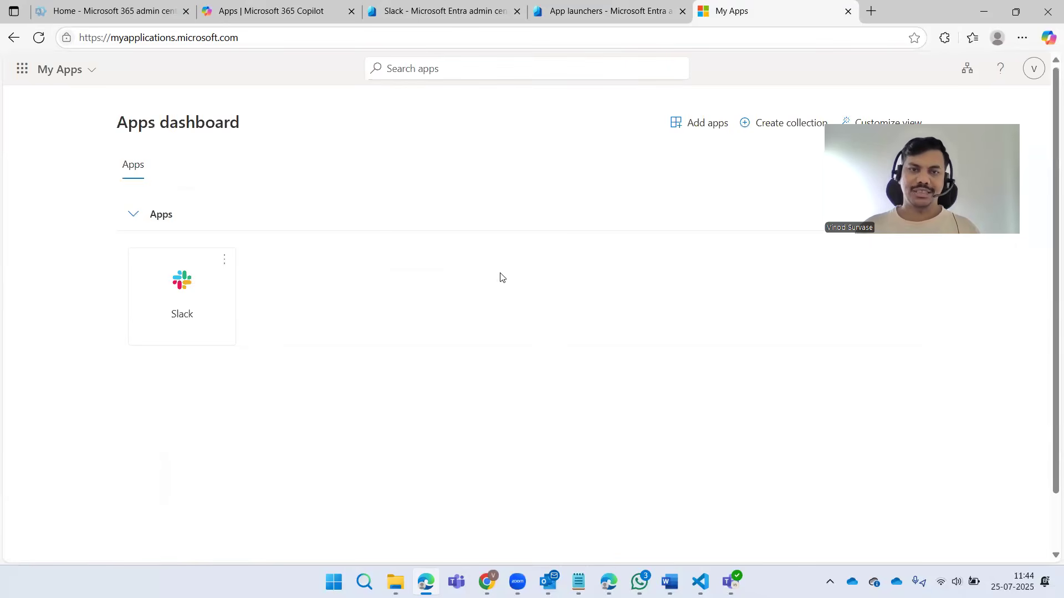
pyautogui.click(281, 12)
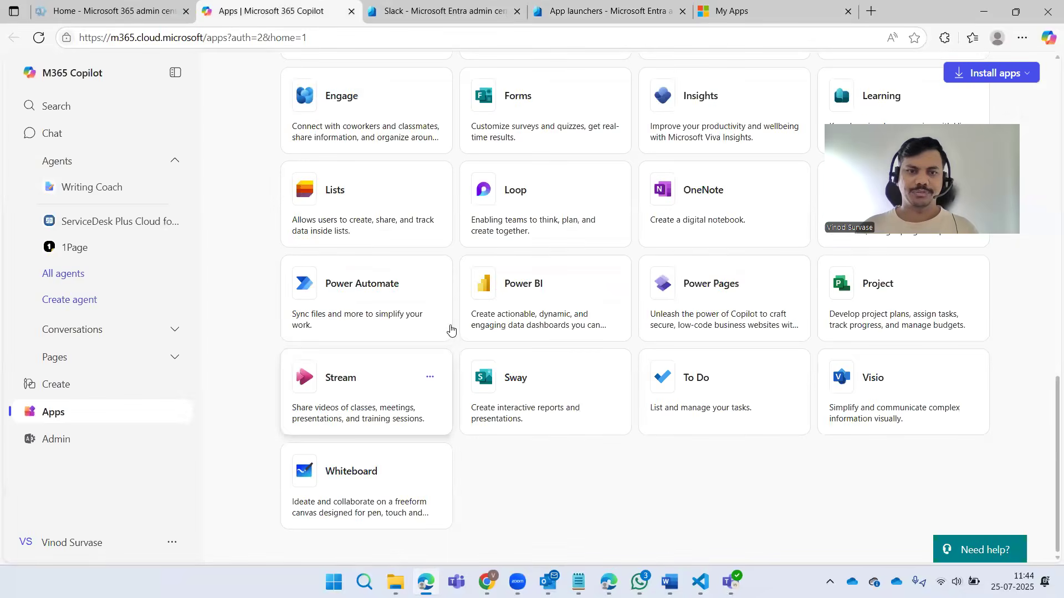
pyautogui.scroll(15, 506, 308)
pyautogui.scroll(-7, 514, 323)
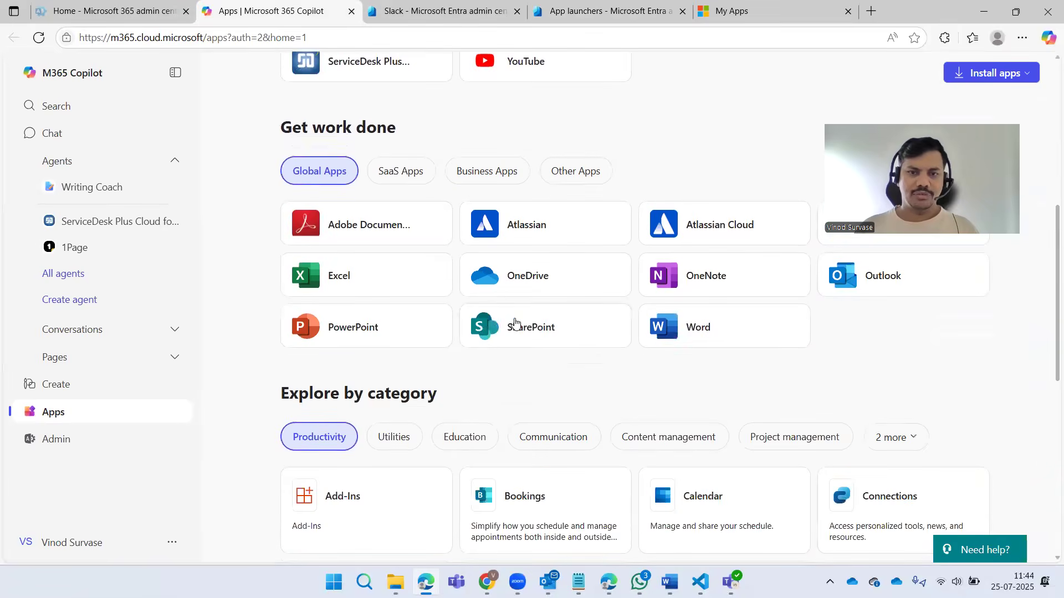
pyautogui.scroll(5, 515, 323)
pyautogui.click(40, 38)
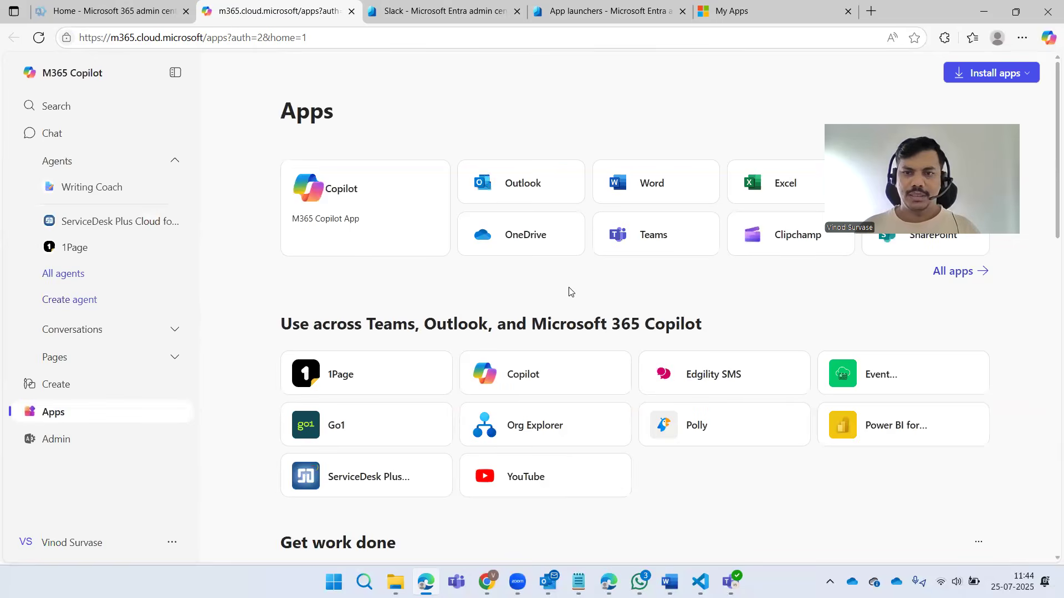
pyautogui.scroll(-5, 569, 292)
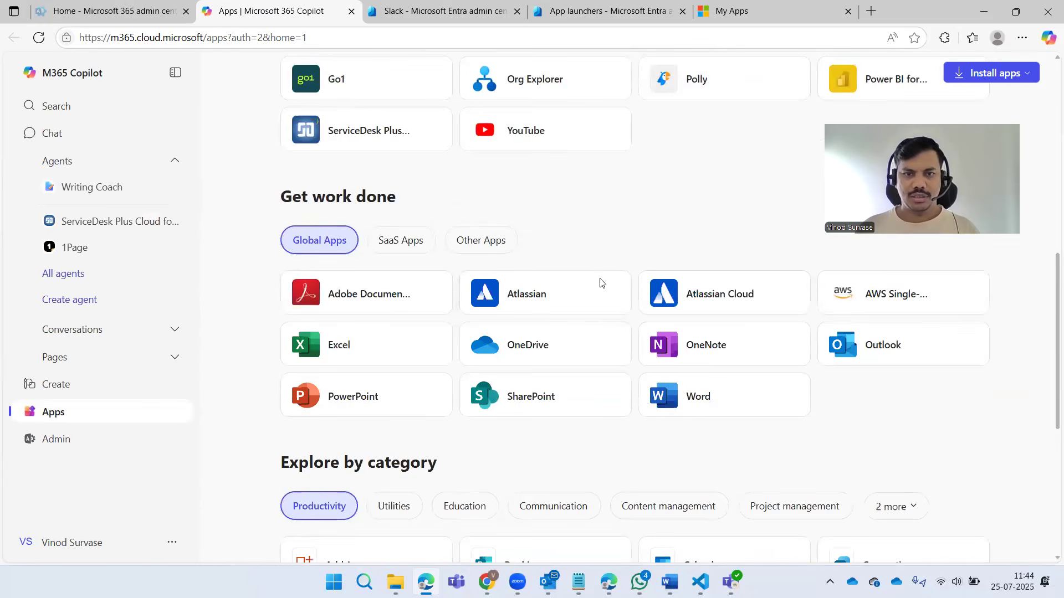
pyautogui.scroll(-3, 560, 264)
pyautogui.scroll(4, 549, 286)
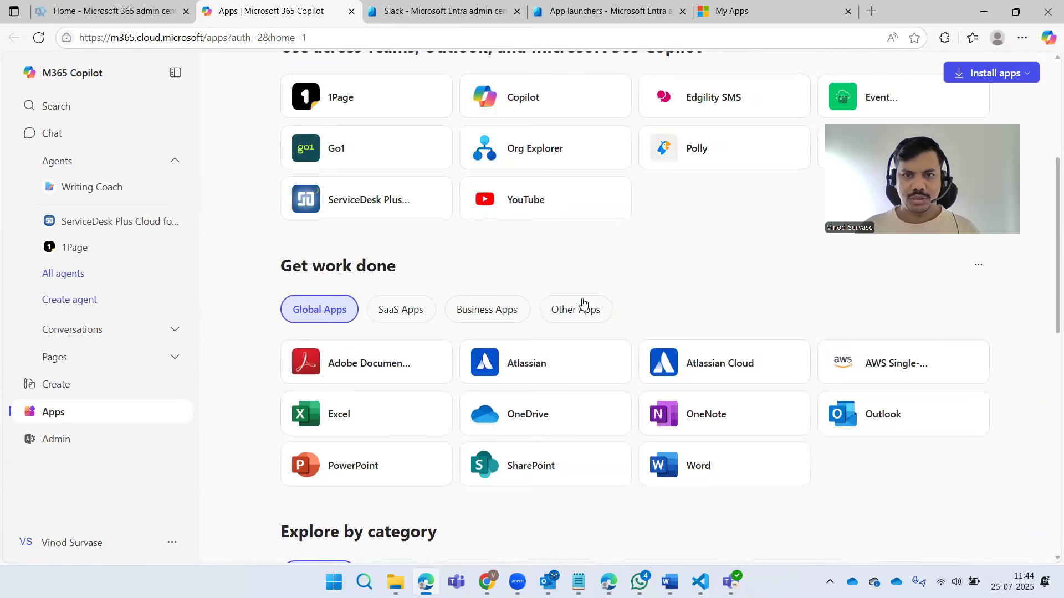
# - Show the Other Apps group under Get work done and look through the Explore by category section, including its additional categories
pyautogui.click(579, 309)
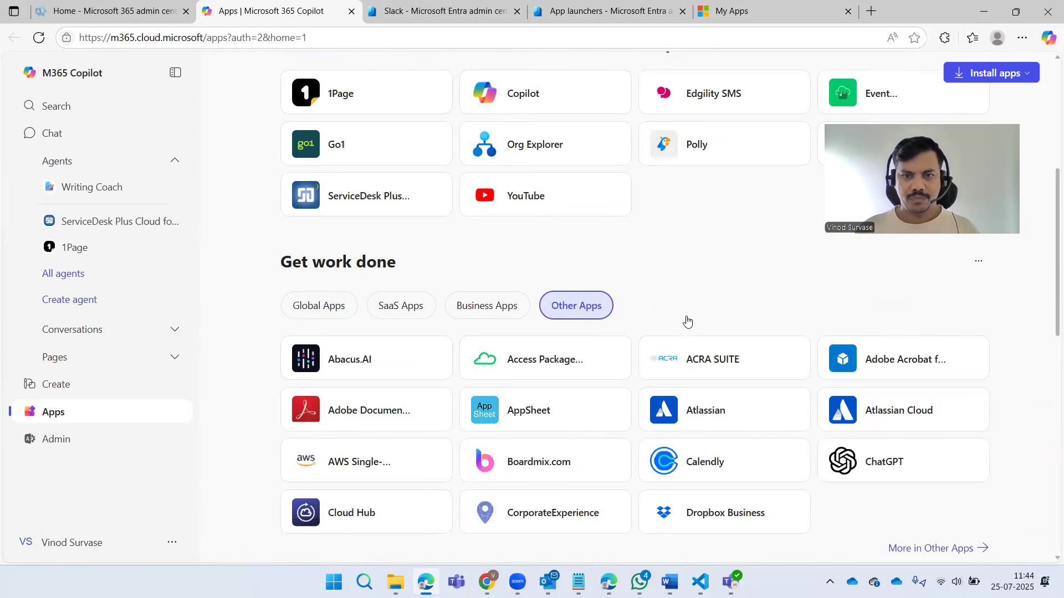
pyautogui.scroll(-3, 687, 327)
pyautogui.scroll(-2, 816, 368)
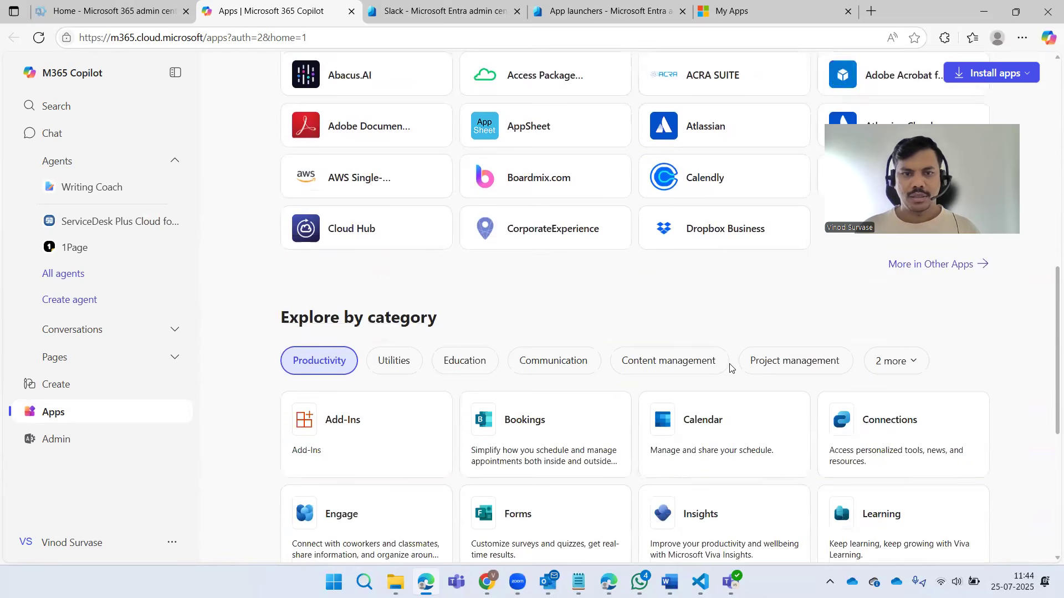
pyautogui.scroll(-5, 709, 354)
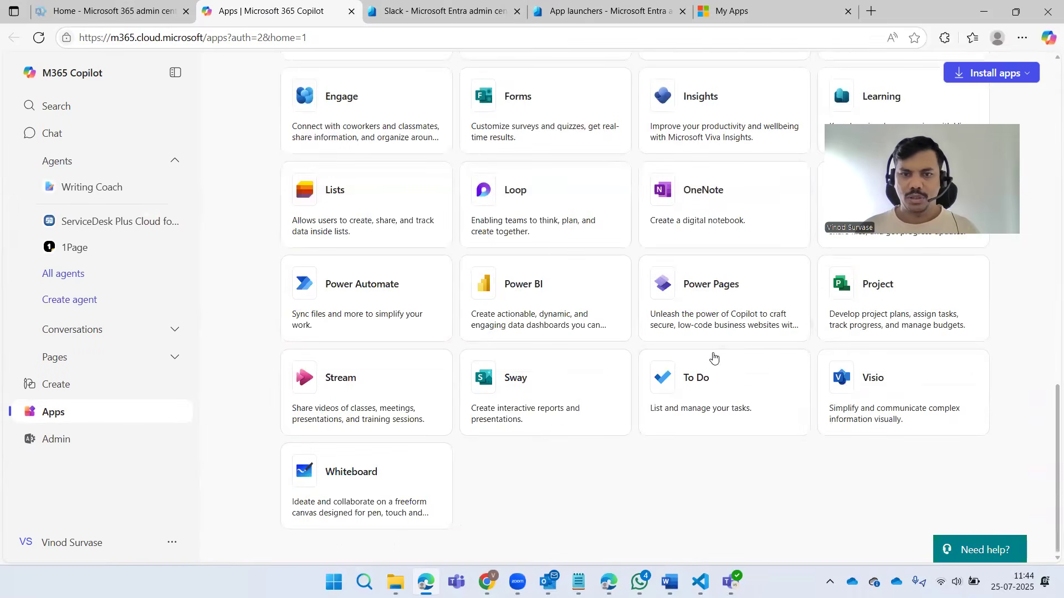
pyautogui.scroll(2, 713, 353)
pyautogui.scroll(4, 712, 352)
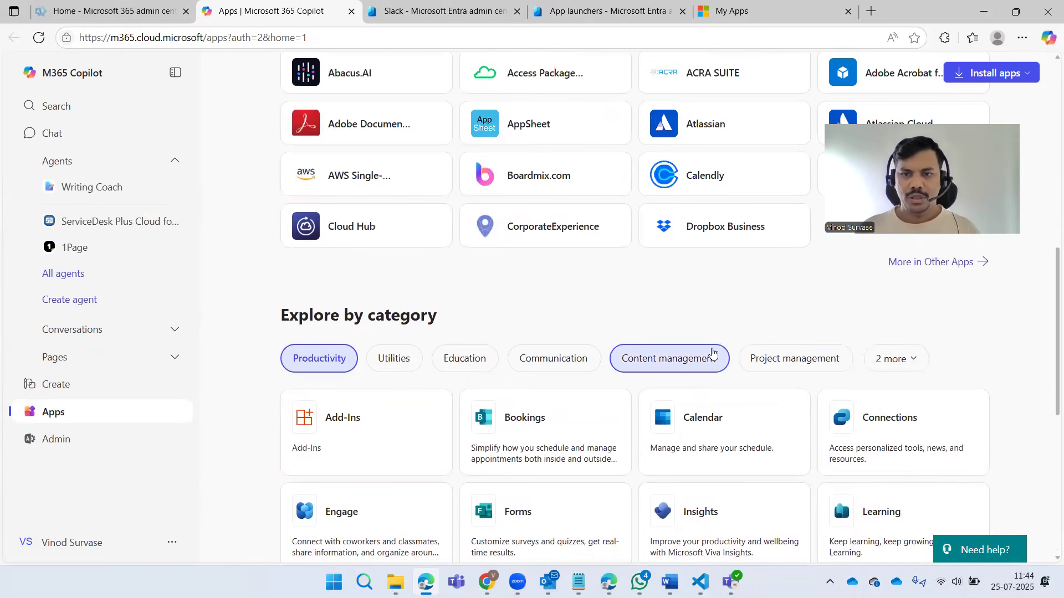
pyautogui.click(893, 359)
pyautogui.click(722, 323)
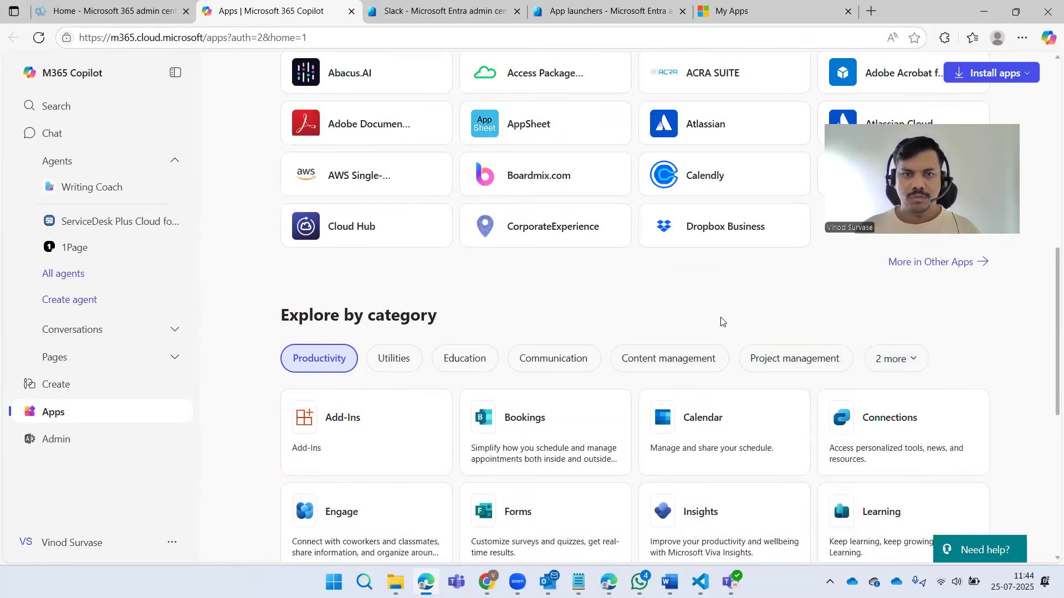
pyautogui.scroll(3, 803, 346)
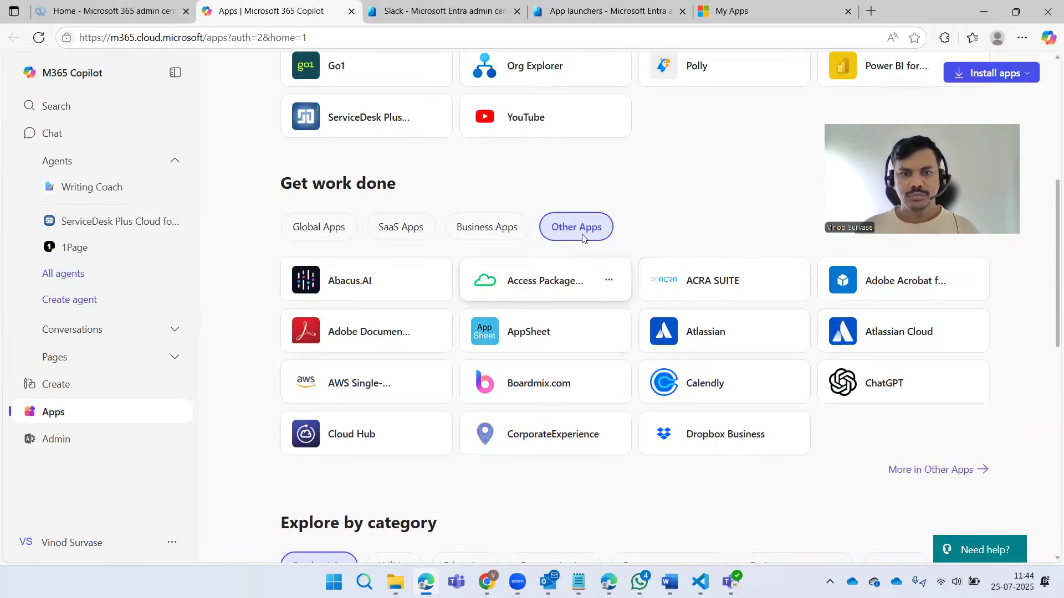
# - Open the full Other Apps list and browse the enterprise applications it contains
pyautogui.scroll(-2, 702, 247)
pyautogui.click(930, 332)
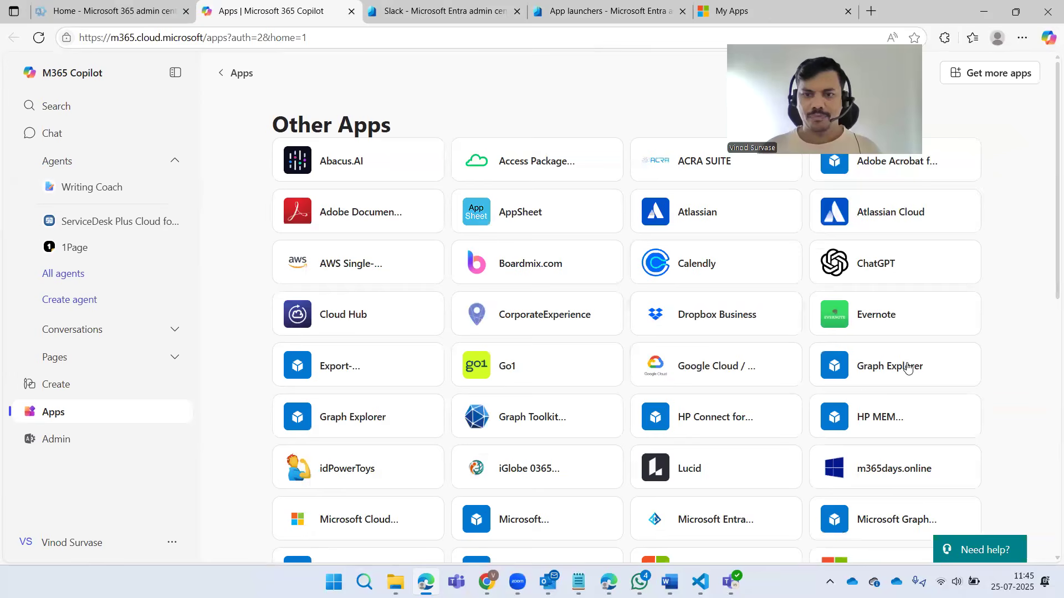
pyautogui.scroll(-2, 988, 337)
pyautogui.scroll(-3, 986, 338)
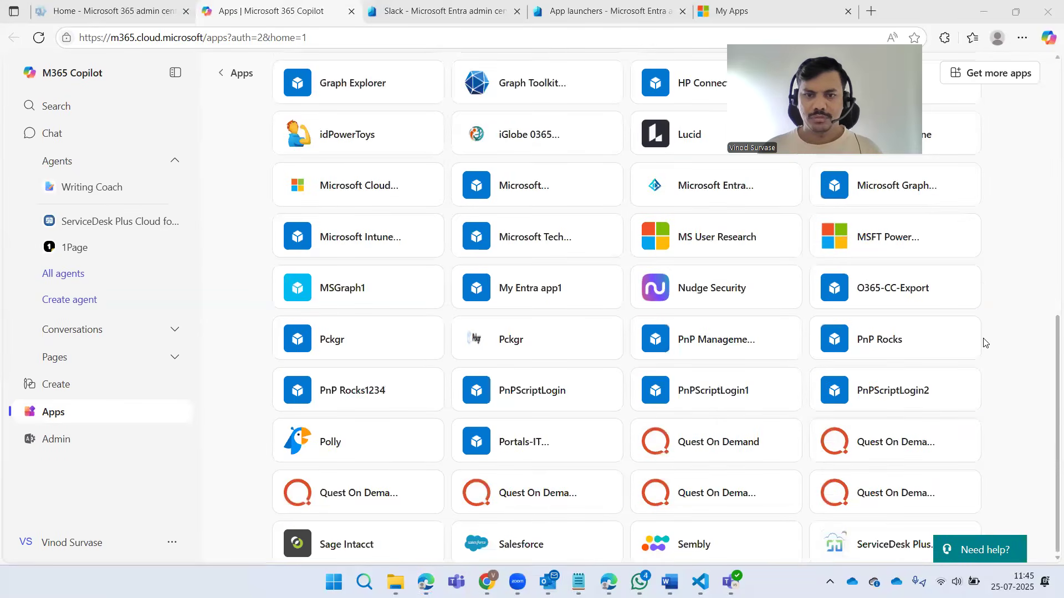
pyautogui.scroll(-3, 985, 342)
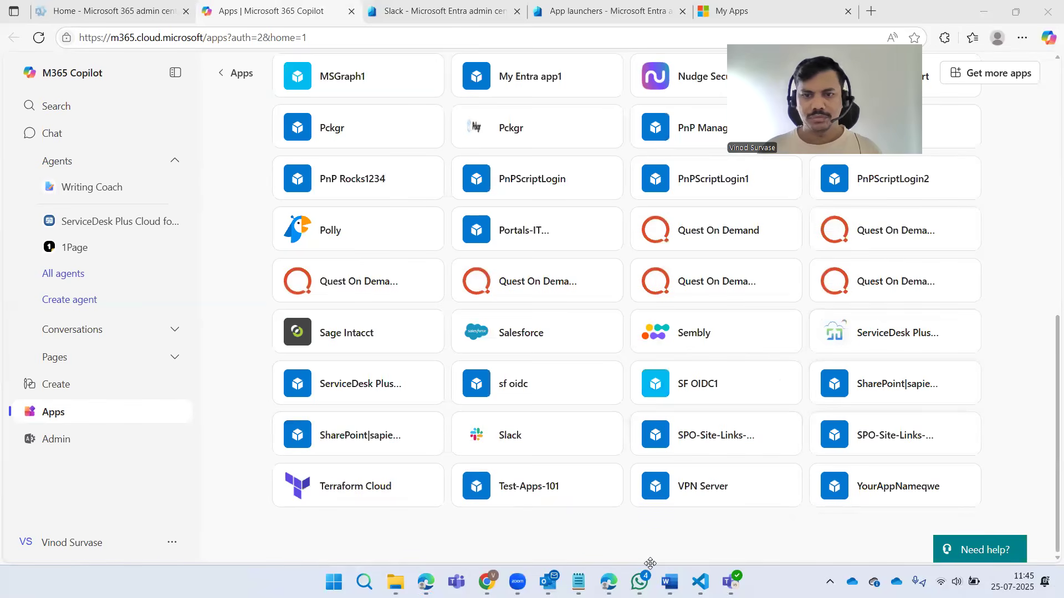
pyautogui.scroll(2, 781, 370)
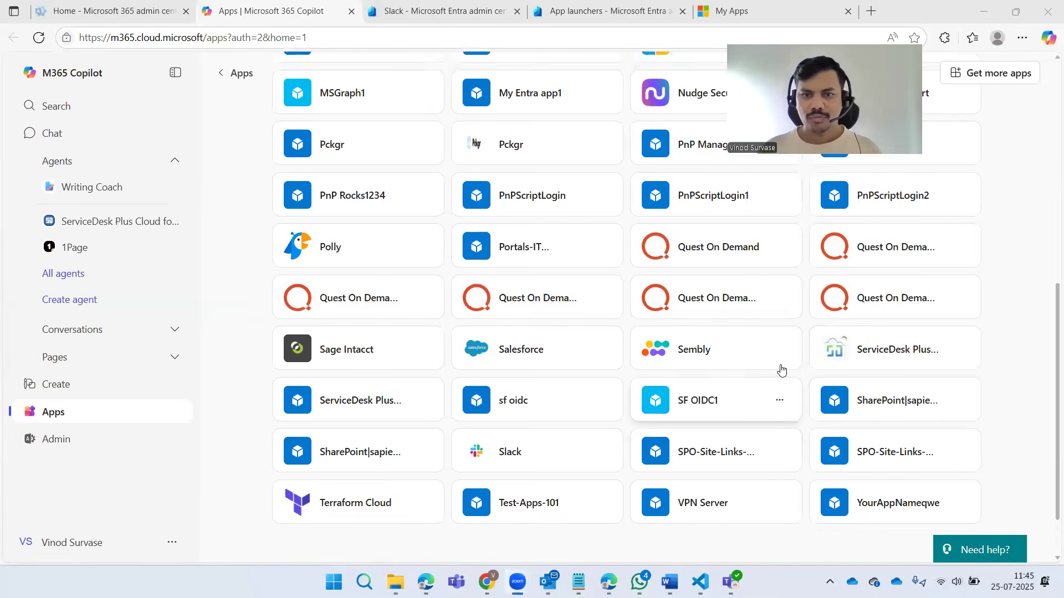
pyautogui.scroll(5, 909, 377)
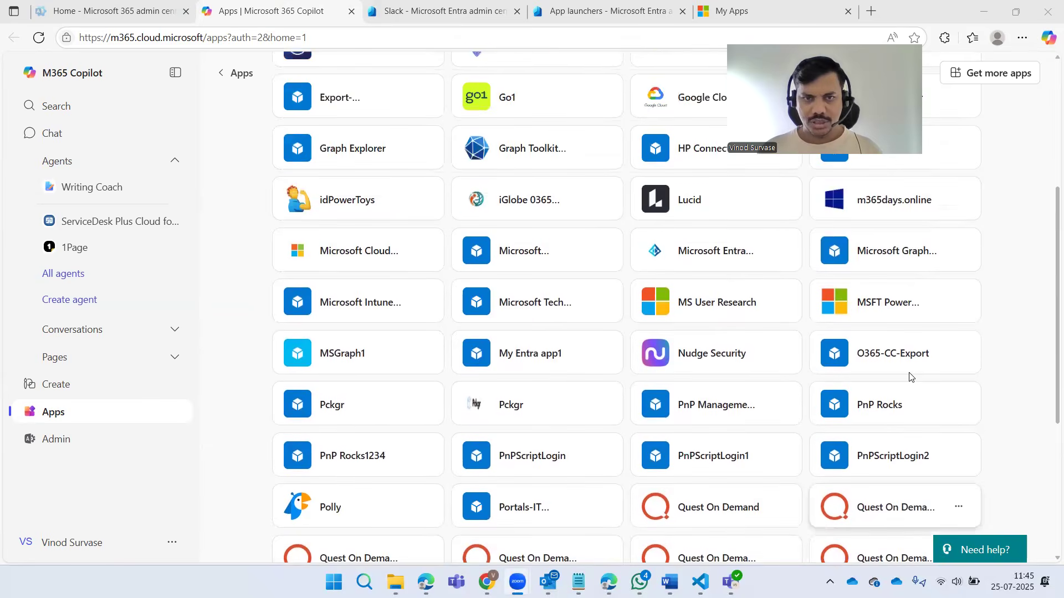
pyautogui.scroll(2, 913, 382)
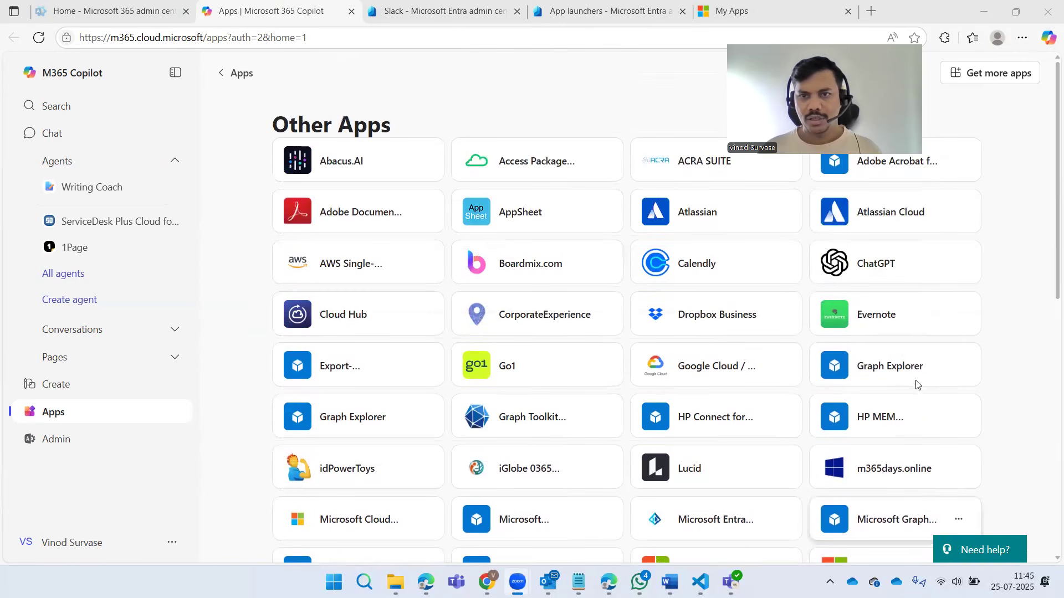
pyautogui.scroll(-4, 970, 369)
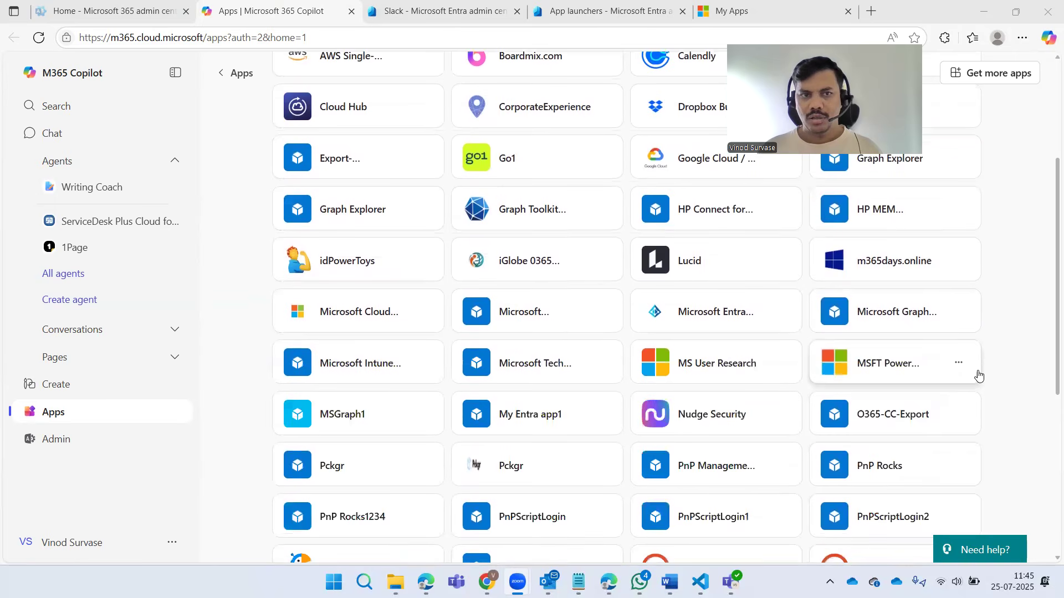
# - Look through the remaining enterprise applications at the end of the Other Apps list
pyautogui.scroll(-4, 983, 380)
pyautogui.scroll(-3, 1002, 391)
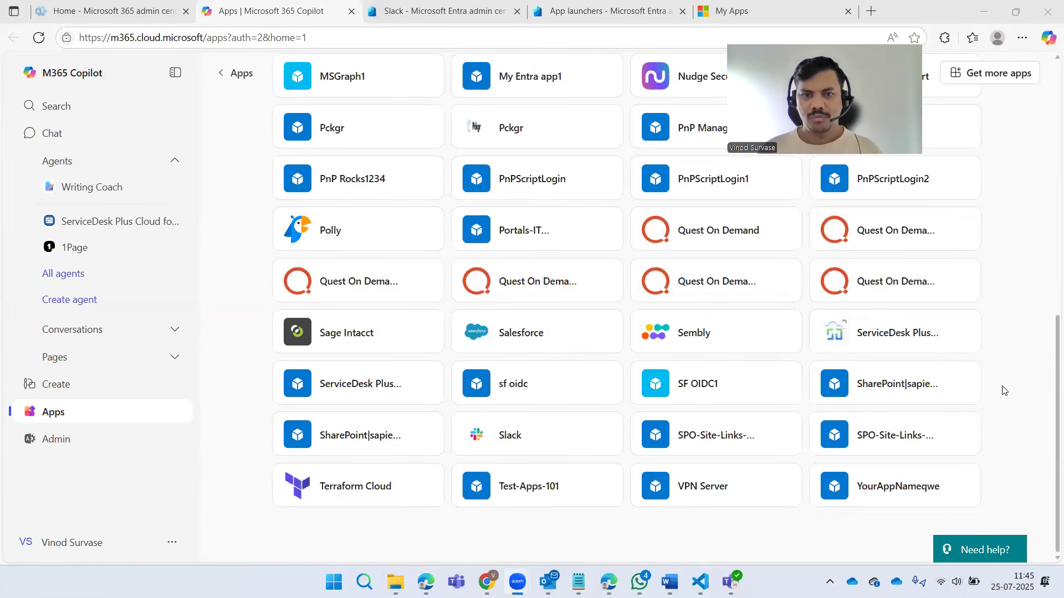
pyautogui.scroll(10, 1015, 355)
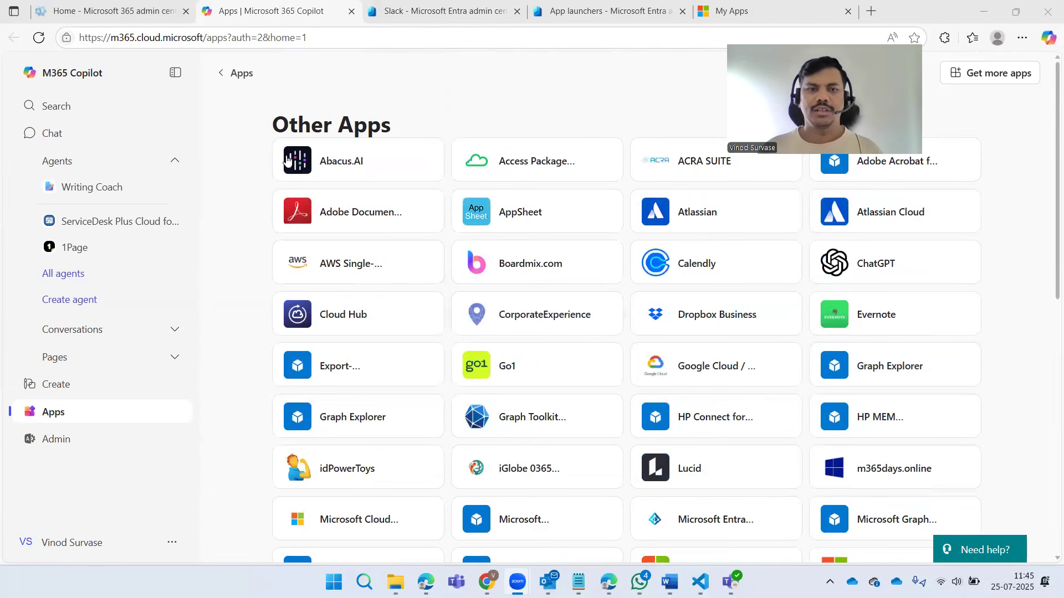
# - Return to the main Apps page and review the app groups under Get work done
pyautogui.click(241, 75)
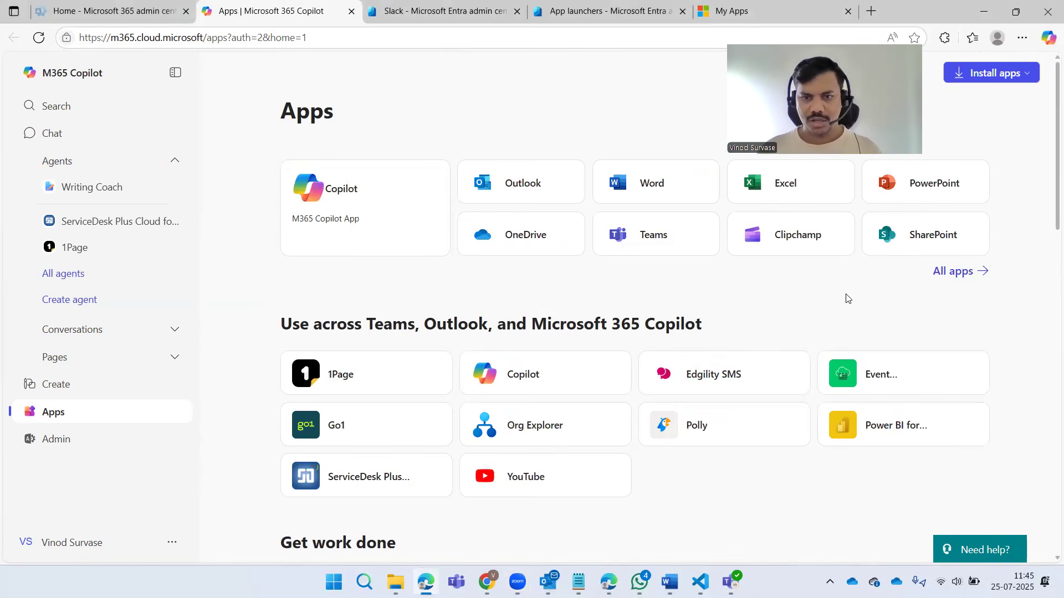
pyautogui.scroll(-5, 868, 307)
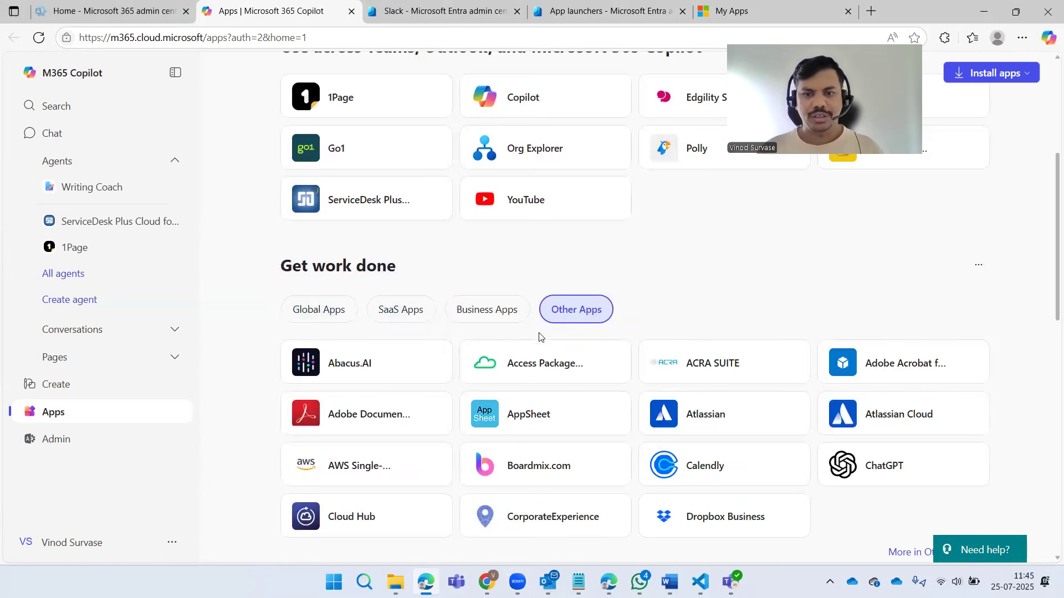
pyautogui.scroll(-2, 609, 339)
pyautogui.scroll(8, 617, 351)
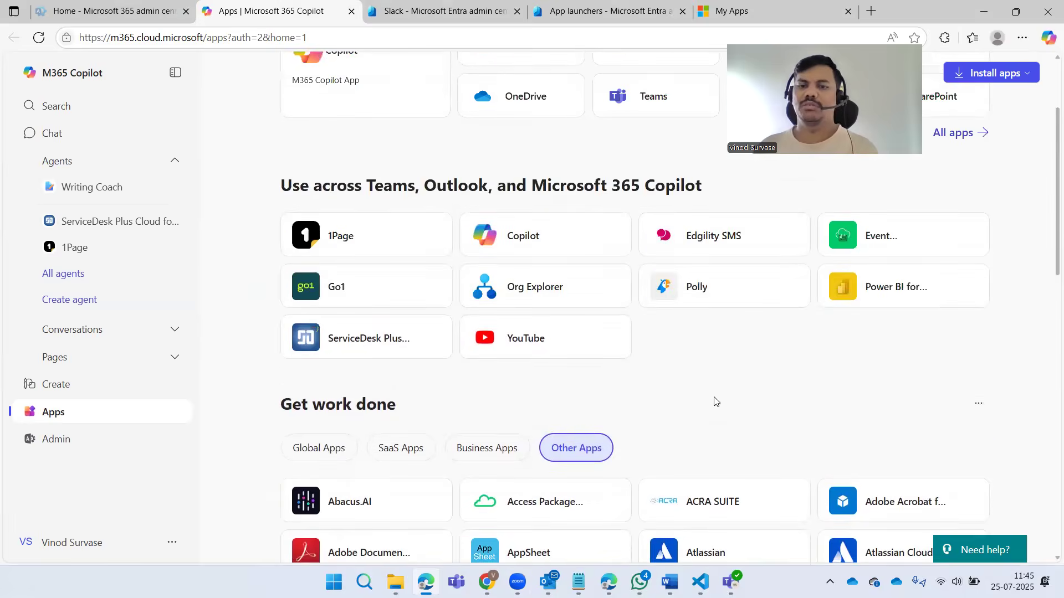
# - Open the All apps list and look through its sections from the Microsoft apps down to Other Apps
pyautogui.click(955, 273)
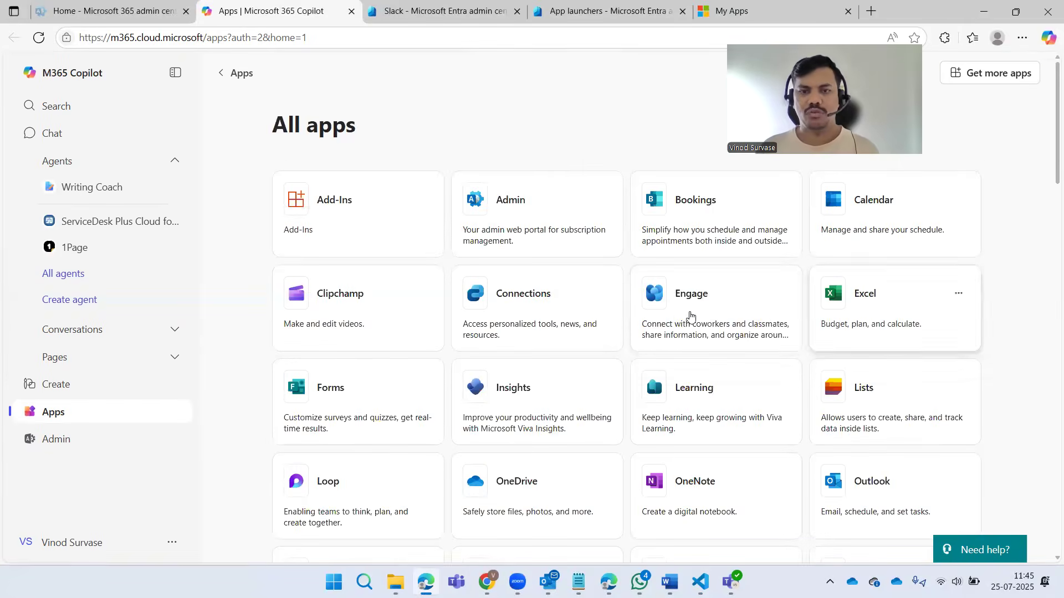
pyautogui.scroll(-15, 676, 321)
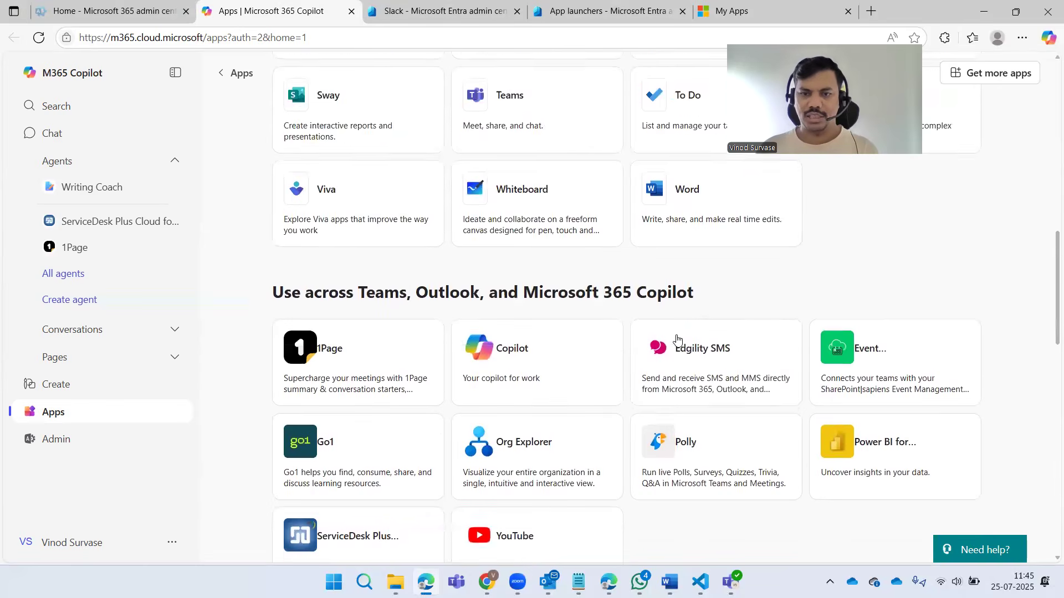
pyautogui.scroll(-4, 774, 364)
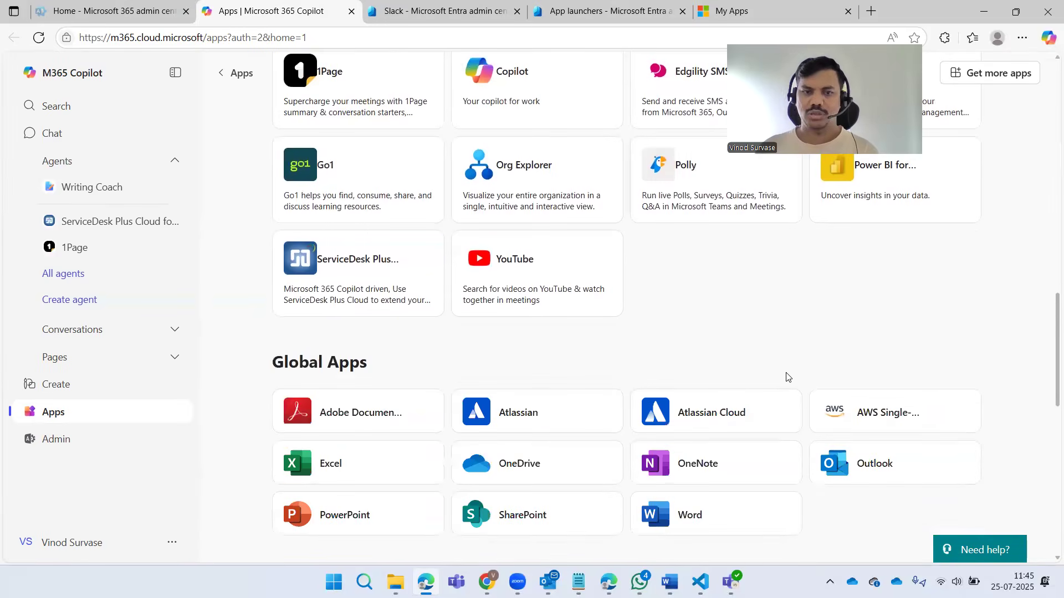
pyautogui.scroll(-4, 848, 339)
pyautogui.scroll(-3, 883, 365)
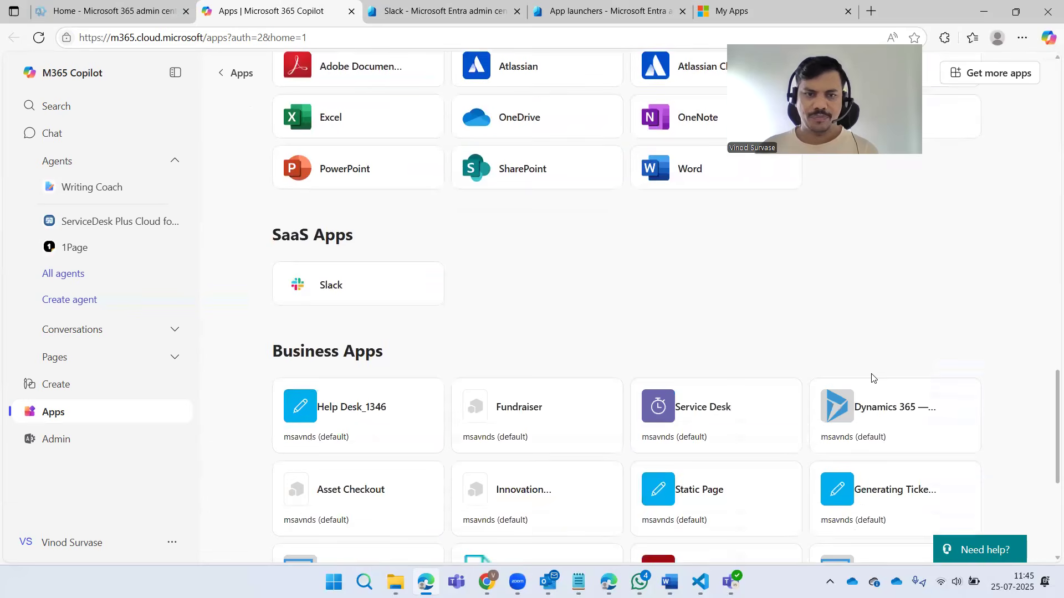
pyautogui.scroll(-6, 843, 344)
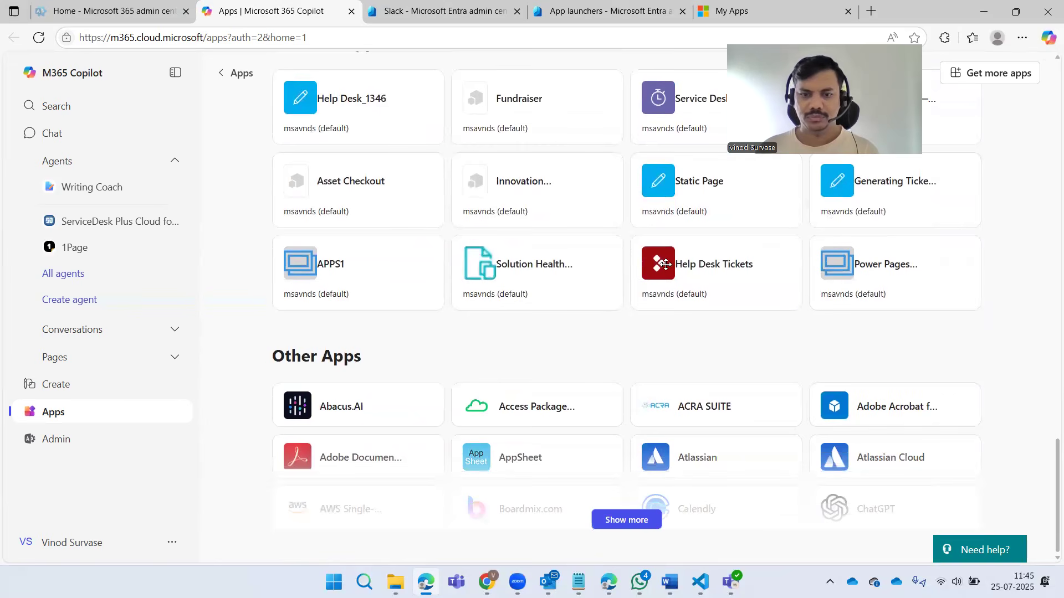
# - Expand the Other Apps section of the All apps list and look through its full contents
pyautogui.click(640, 524)
pyautogui.scroll(-9, 713, 446)
pyautogui.scroll(-5, 741, 452)
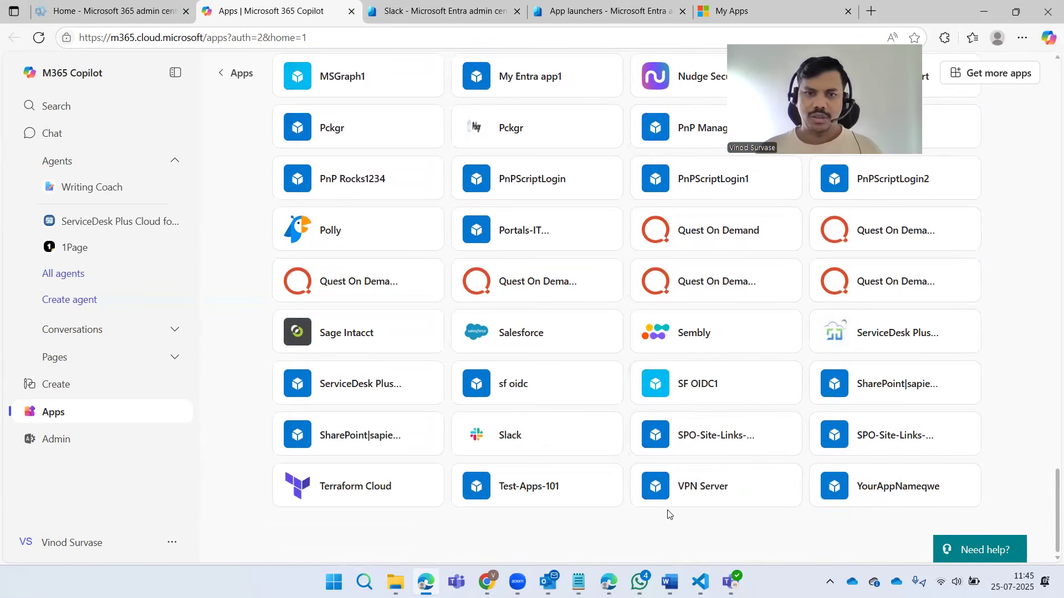
pyautogui.scroll(8, 664, 499)
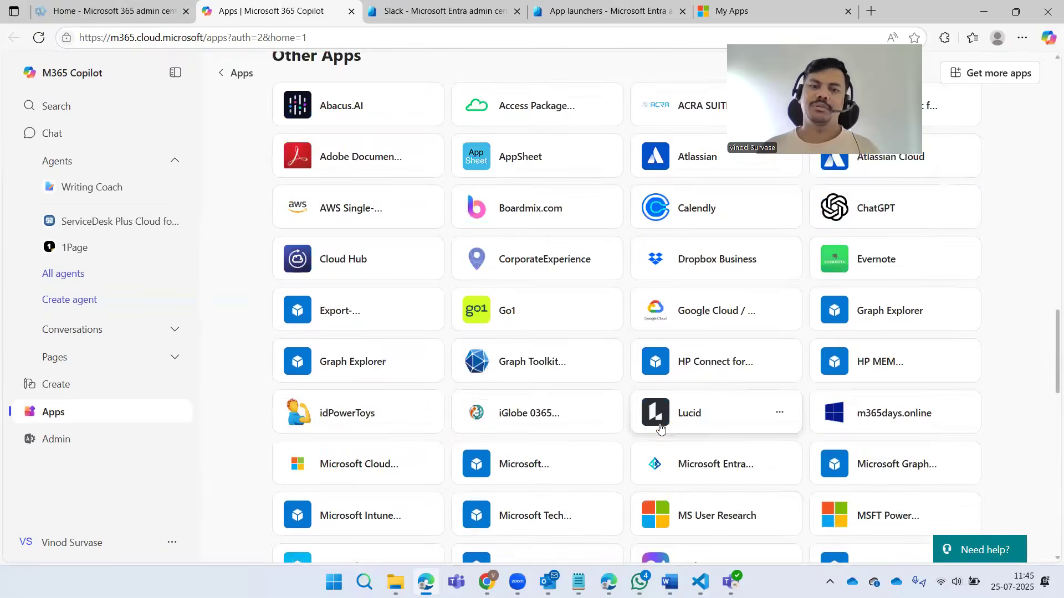
# - Go back to the Global Apps and SaaS Apps sections of the All apps list and highlight their collection headings
pyautogui.scroll(8, 660, 426)
pyautogui.scroll(5, 659, 427)
pyautogui.scroll(2, 659, 424)
pyautogui.scroll(-2, 637, 432)
pyautogui.moveTo(302, 384); pyautogui.dragTo(378, 391)
pyautogui.click(701, 415)
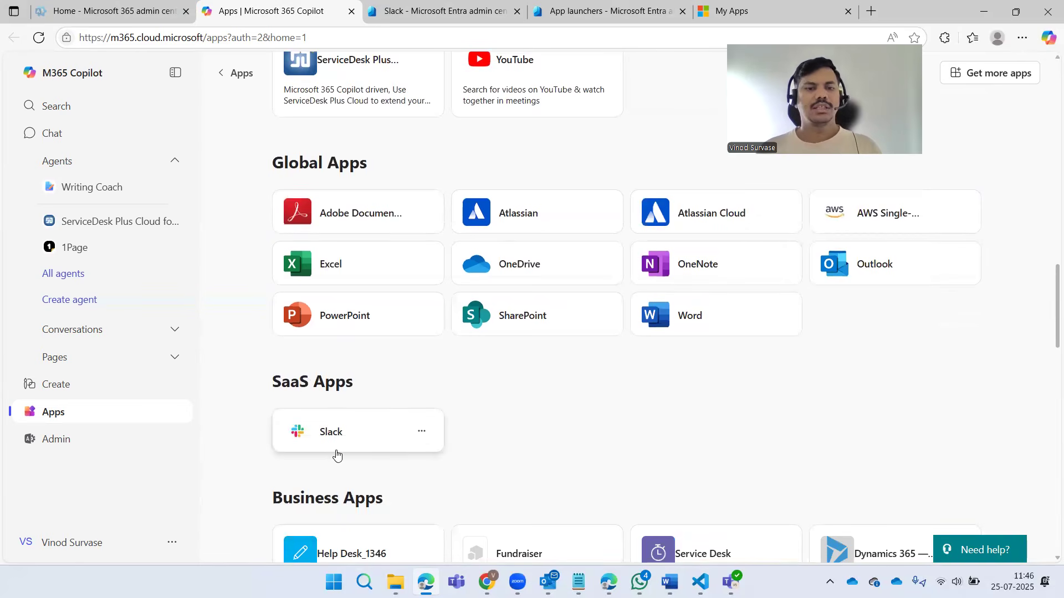
pyautogui.moveTo(294, 165); pyautogui.dragTo(369, 167)
pyautogui.click(586, 430)
# - Review the Business Apps and expanded Other Apps sections to the end of the page, then return to the start of All apps
pyautogui.scroll(-4, 570, 435)
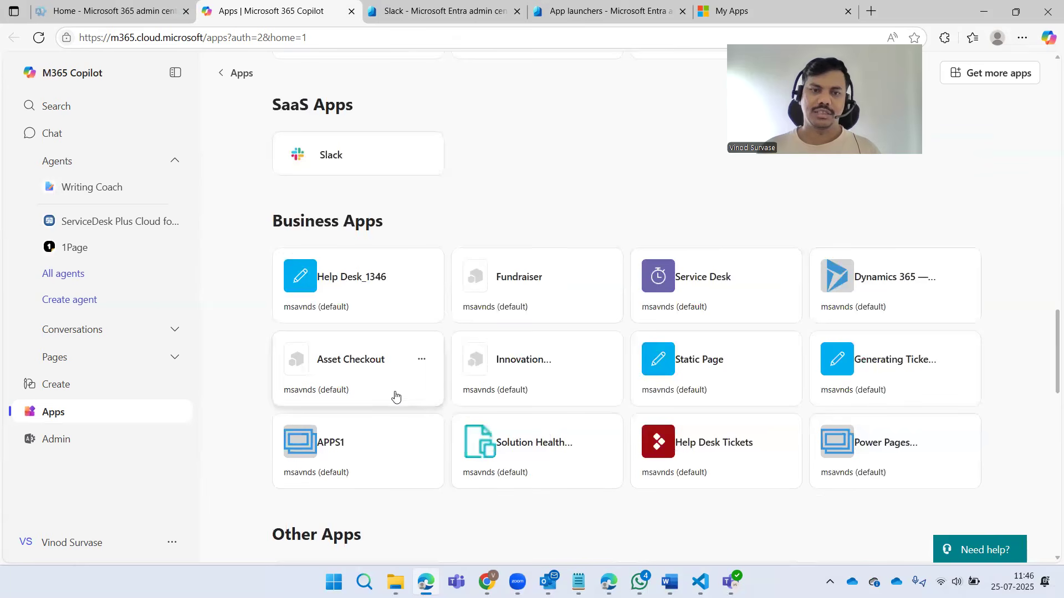
pyautogui.scroll(-1, 563, 463)
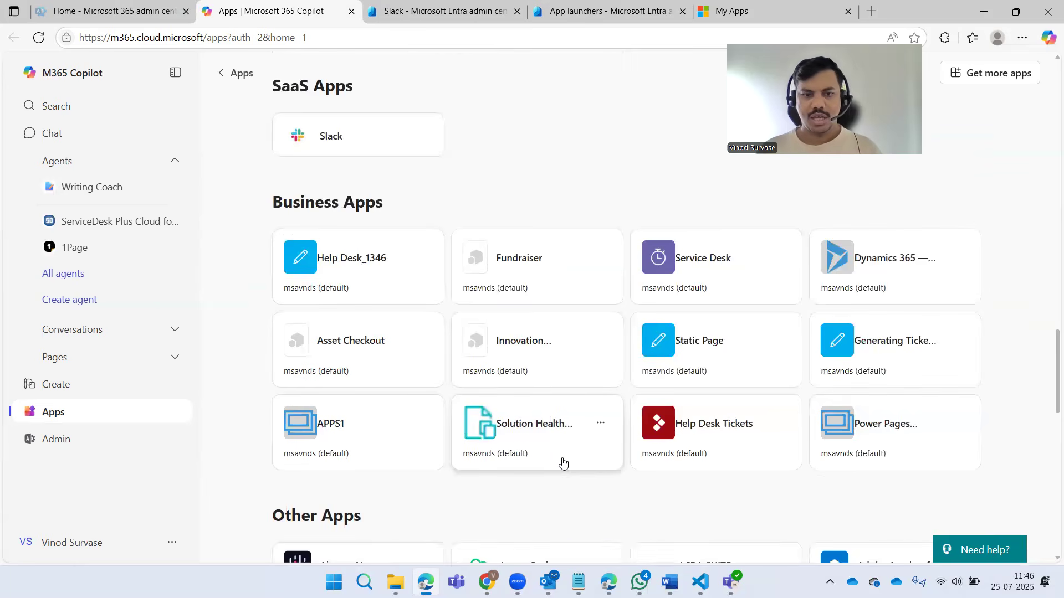
pyautogui.scroll(-2, 563, 463)
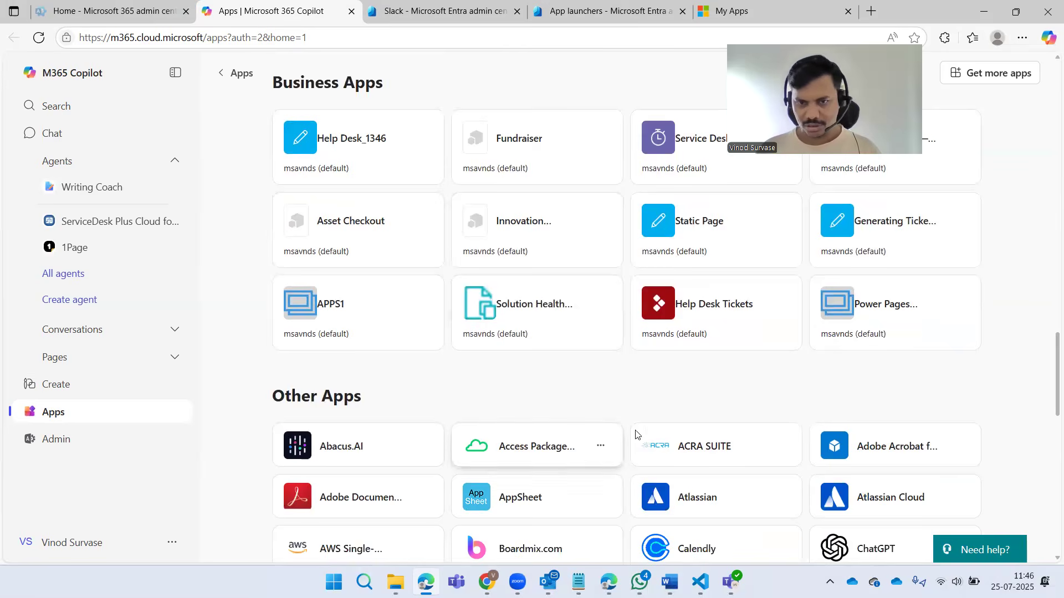
pyautogui.scroll(-6, 634, 443)
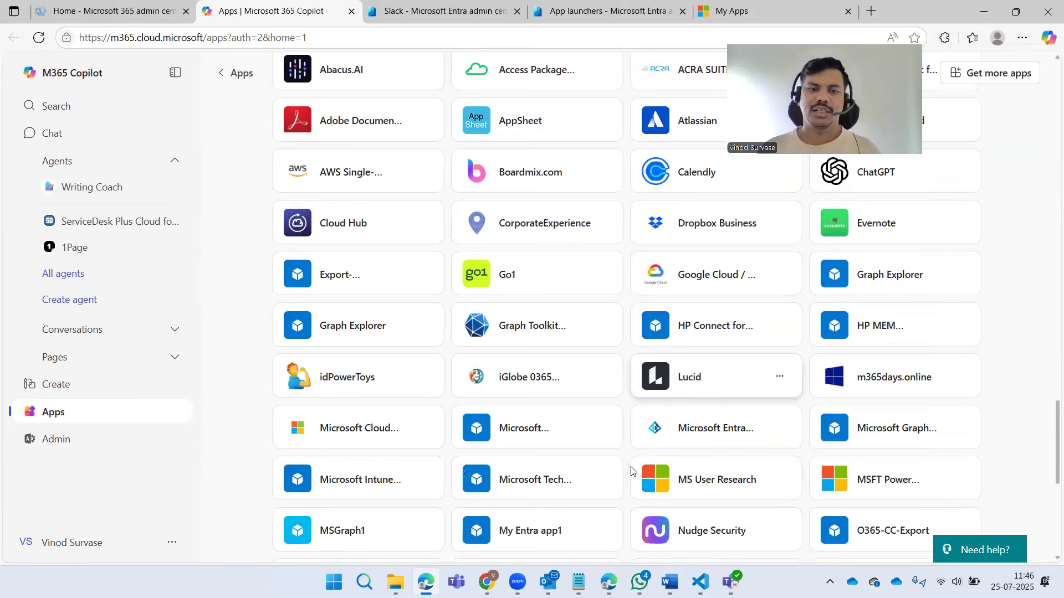
pyautogui.scroll(-3, 632, 470)
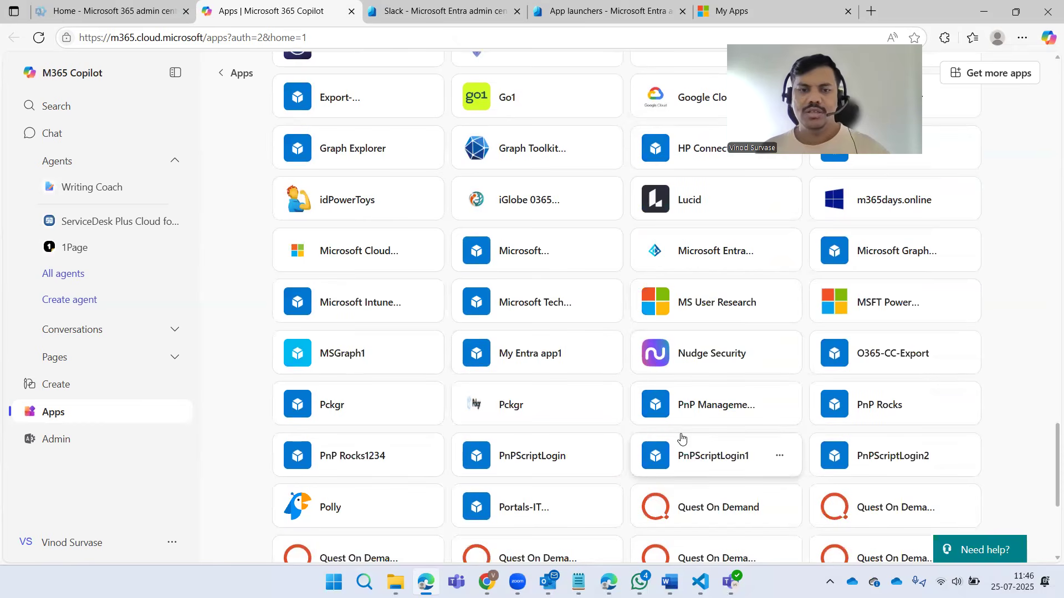
pyautogui.scroll(-5, 682, 437)
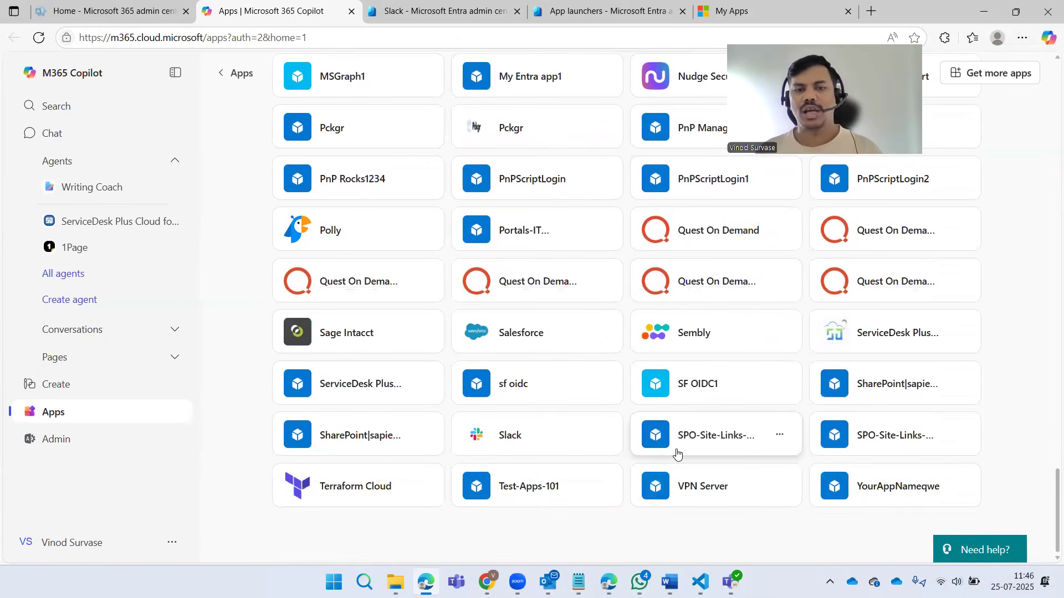
pyautogui.scroll(20, 677, 459)
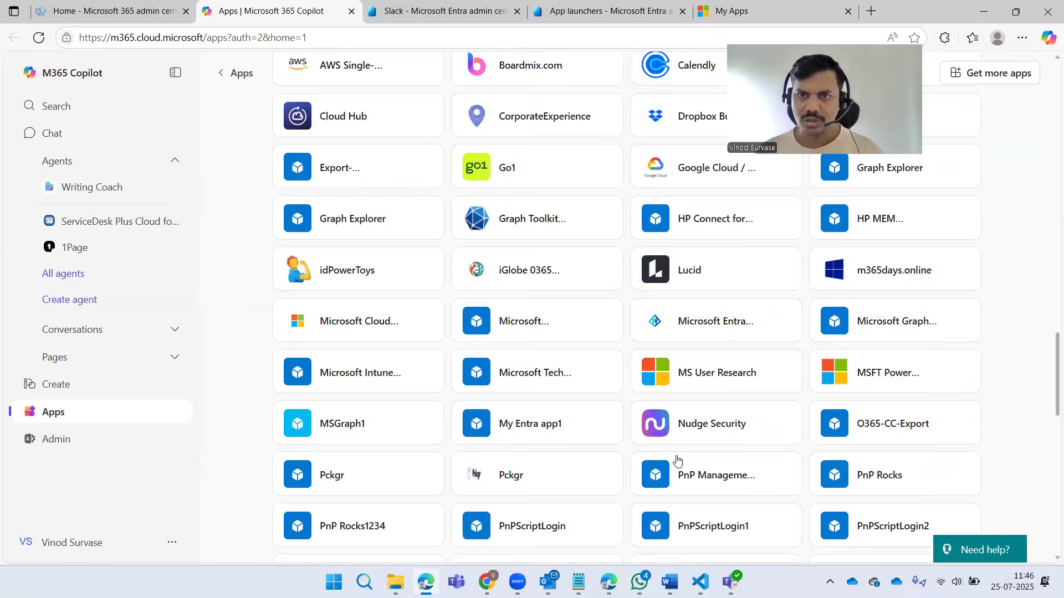
pyautogui.scroll(15, 675, 461)
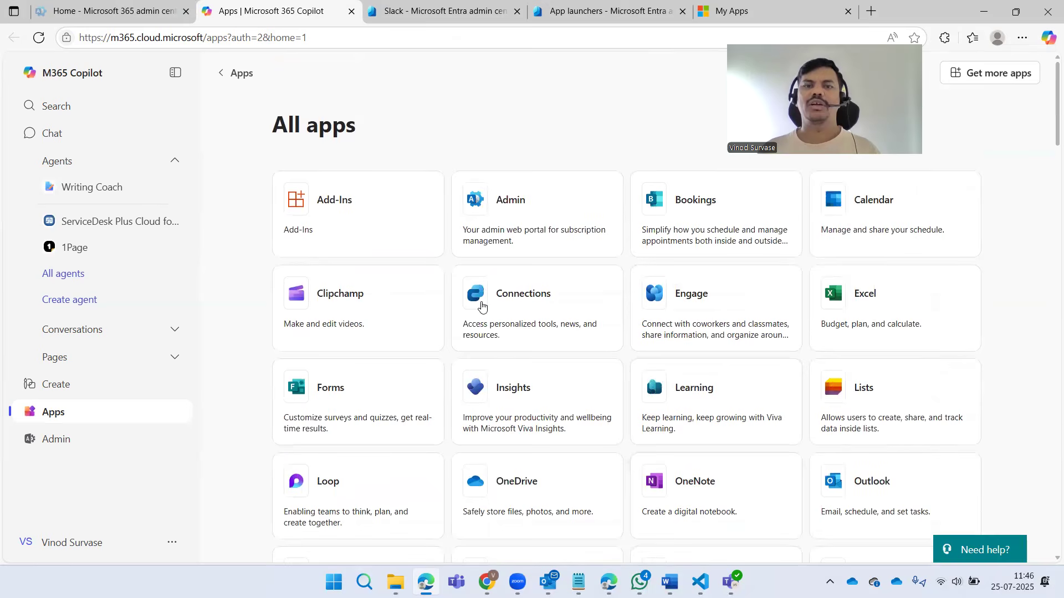
# - Leave the All apps list for the main Apps page and switch to the App launchers Collections page in Microsoft Entra admin center
pyautogui.click(944, 101)
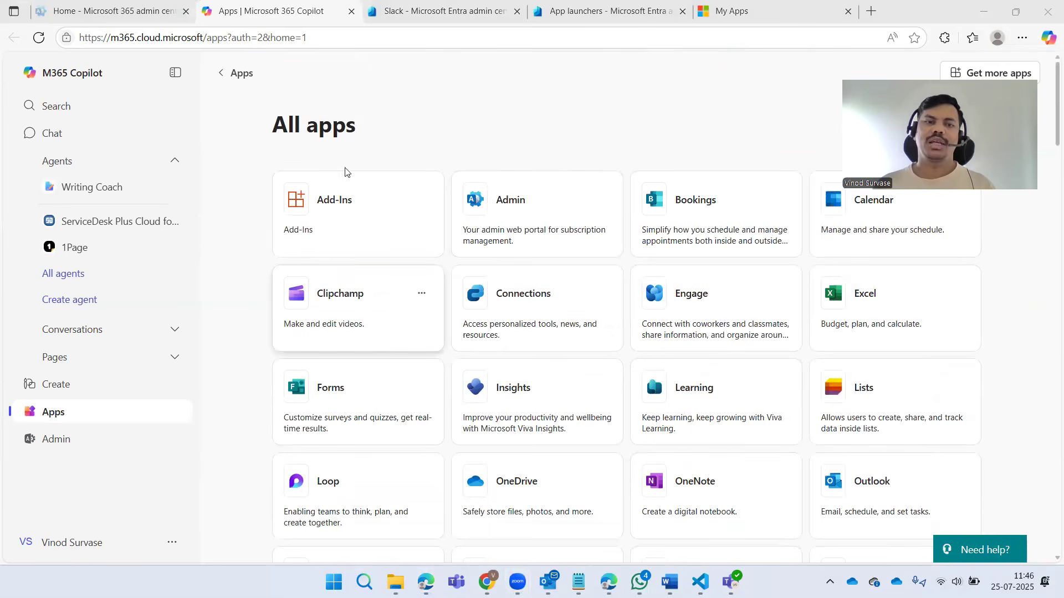
pyautogui.click(233, 78)
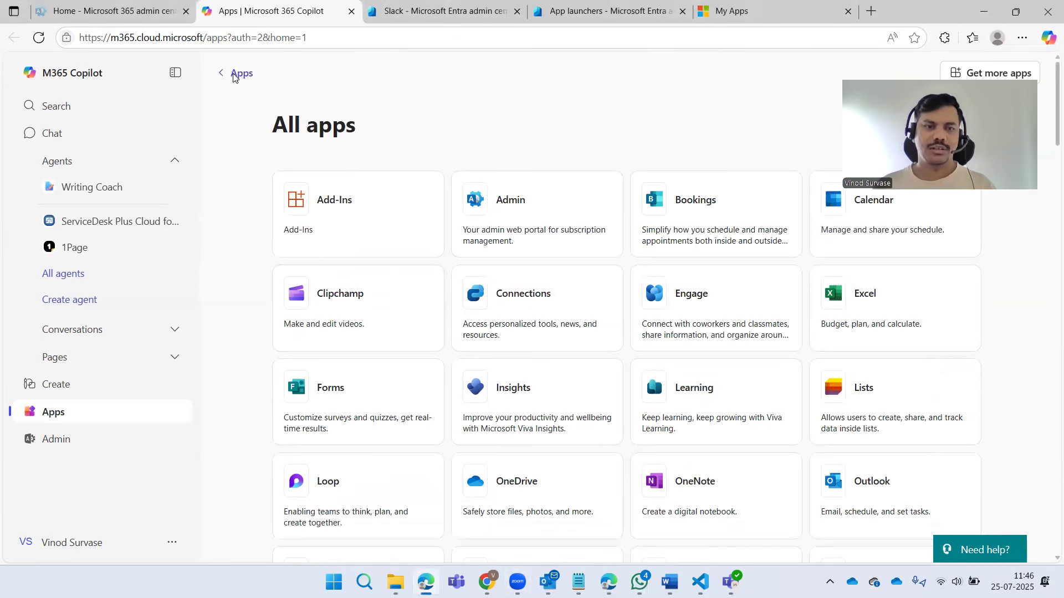
pyautogui.click(234, 78)
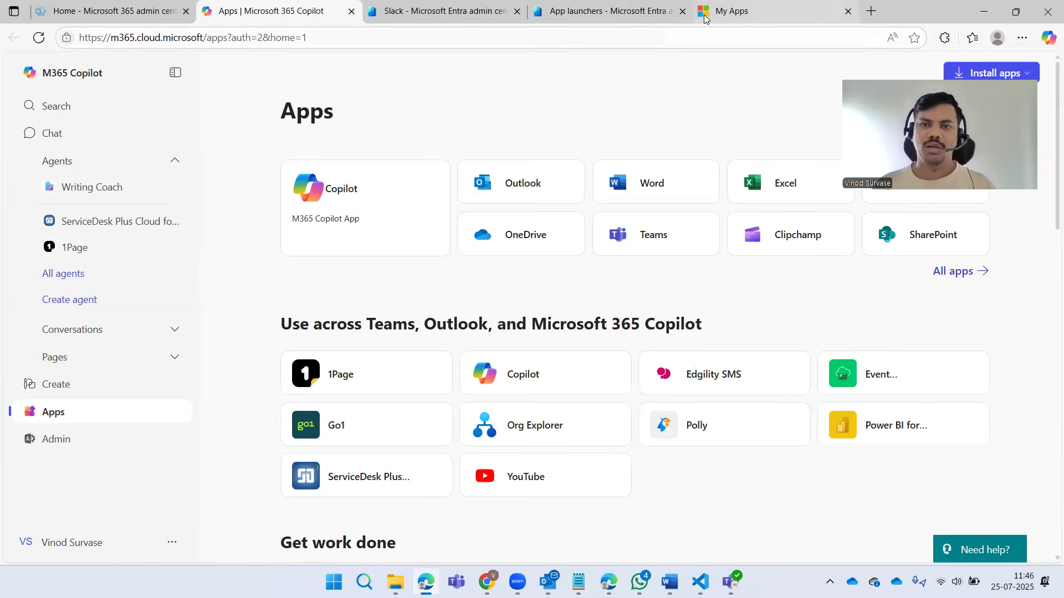
pyautogui.click(607, 10)
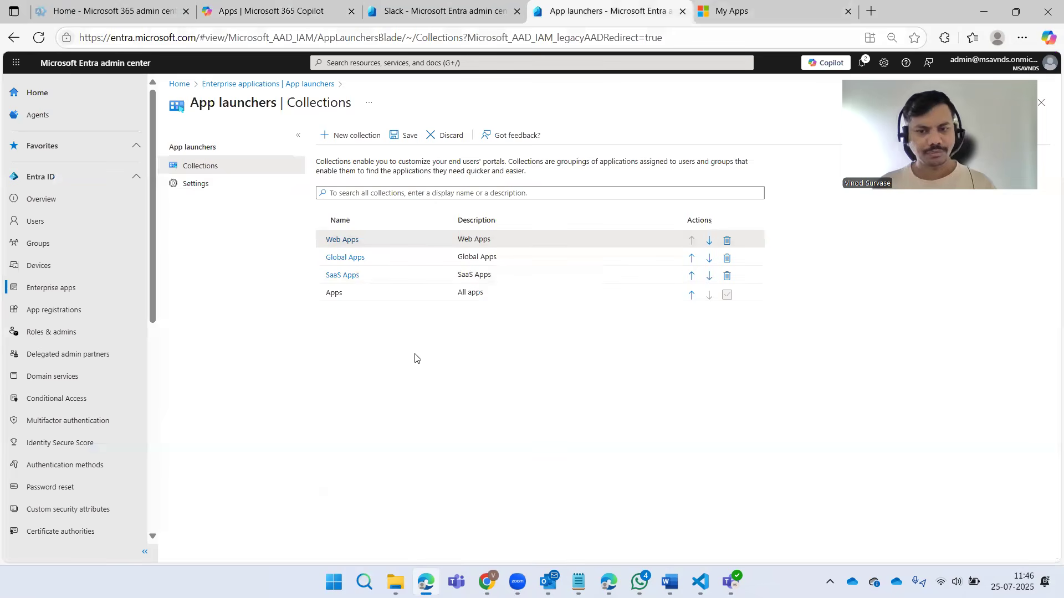